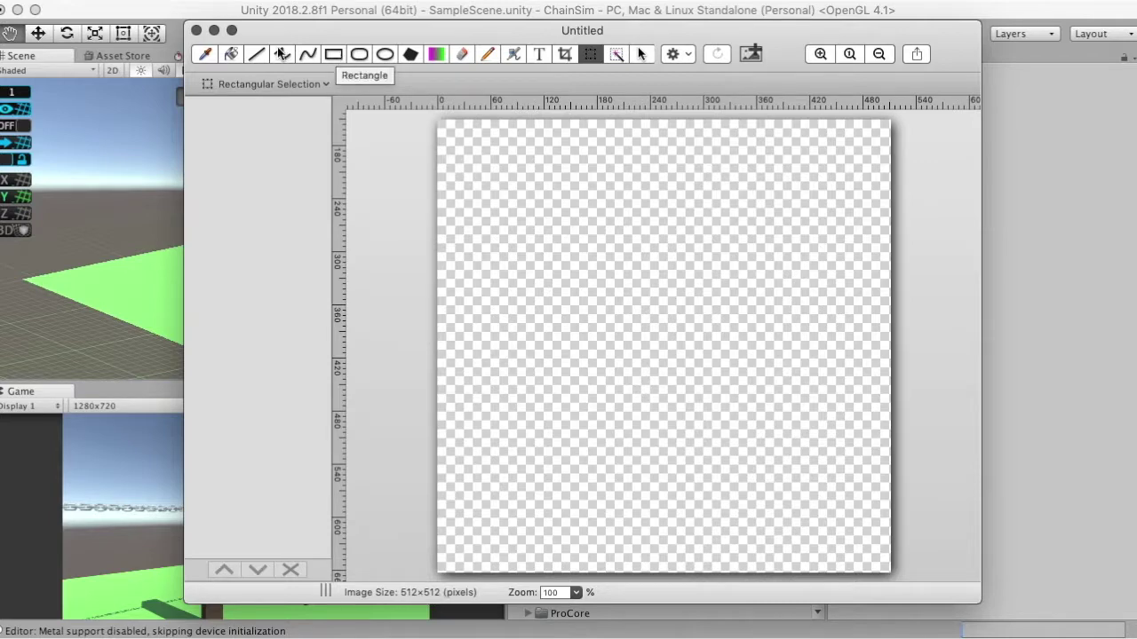
# Fill the whole empty 512×512 canvas with a medium gray.
pyautogui.click(232, 53)
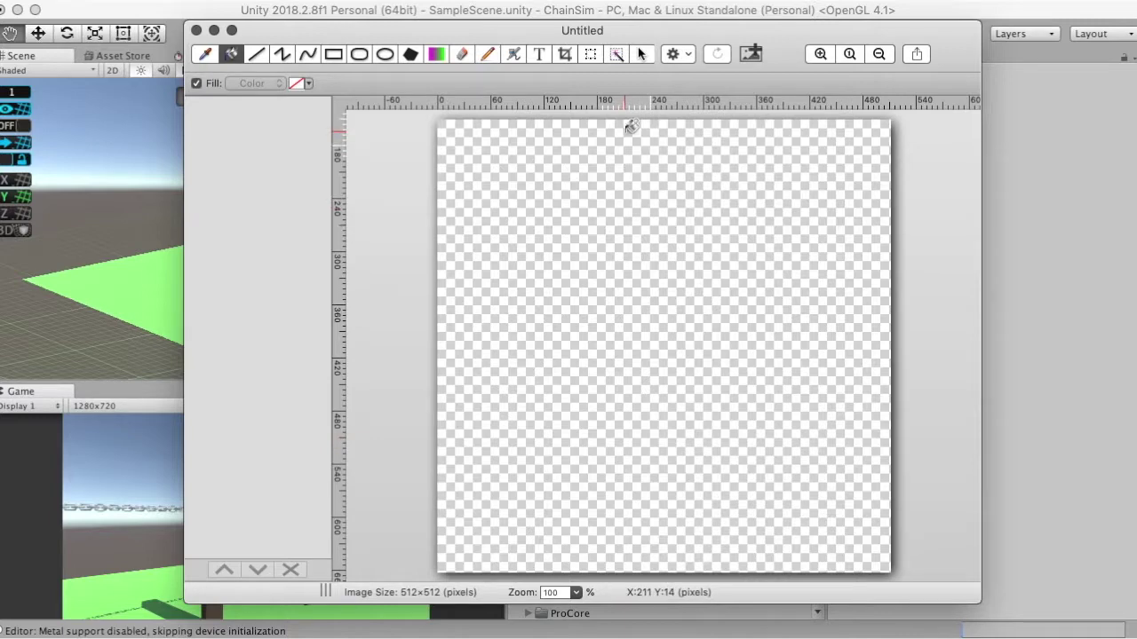
pyautogui.click(303, 84)
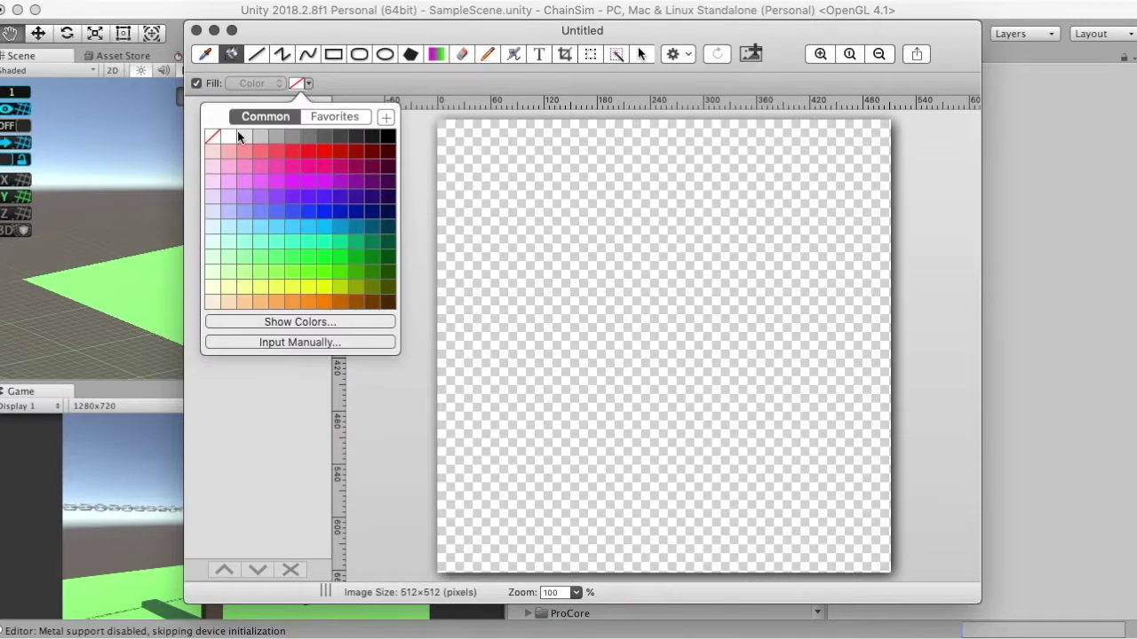
pyautogui.click(307, 136)
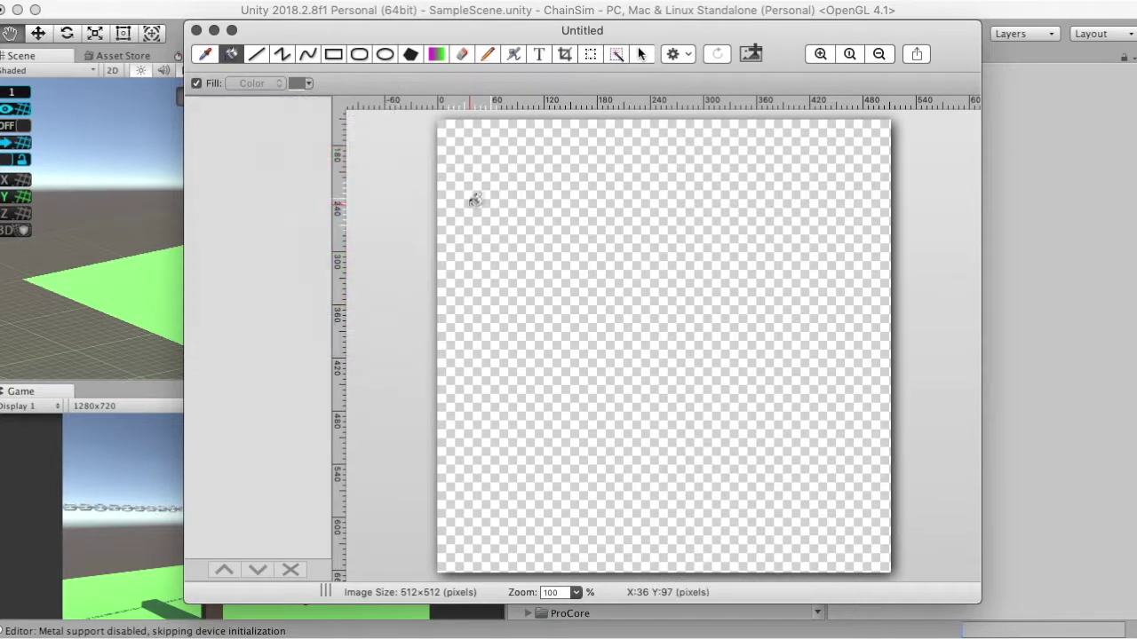
pyautogui.click(667, 308)
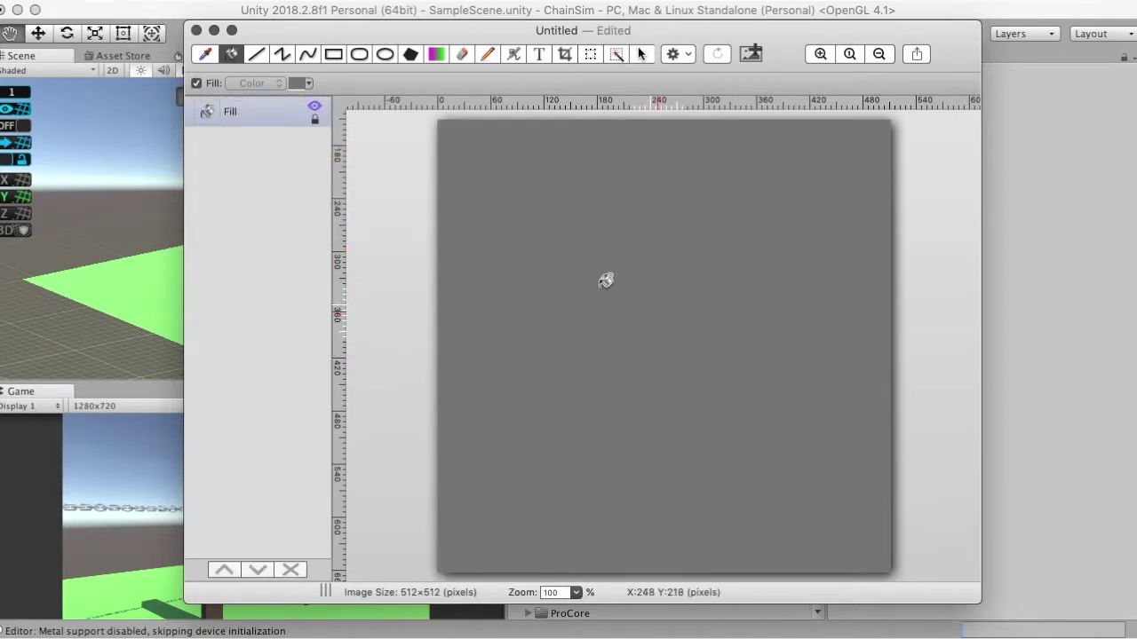
pyautogui.press('v')
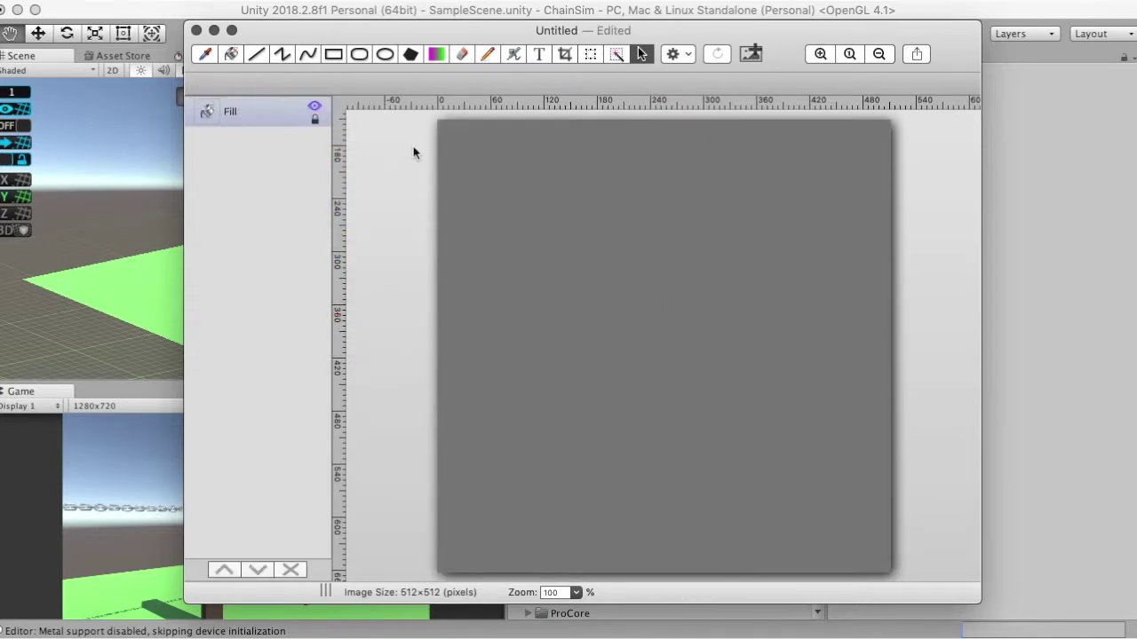
# Draw a light gray curve 125 px wide across the canvas's upper half, extending both ends past the side edges.
pyautogui.click(308, 56)
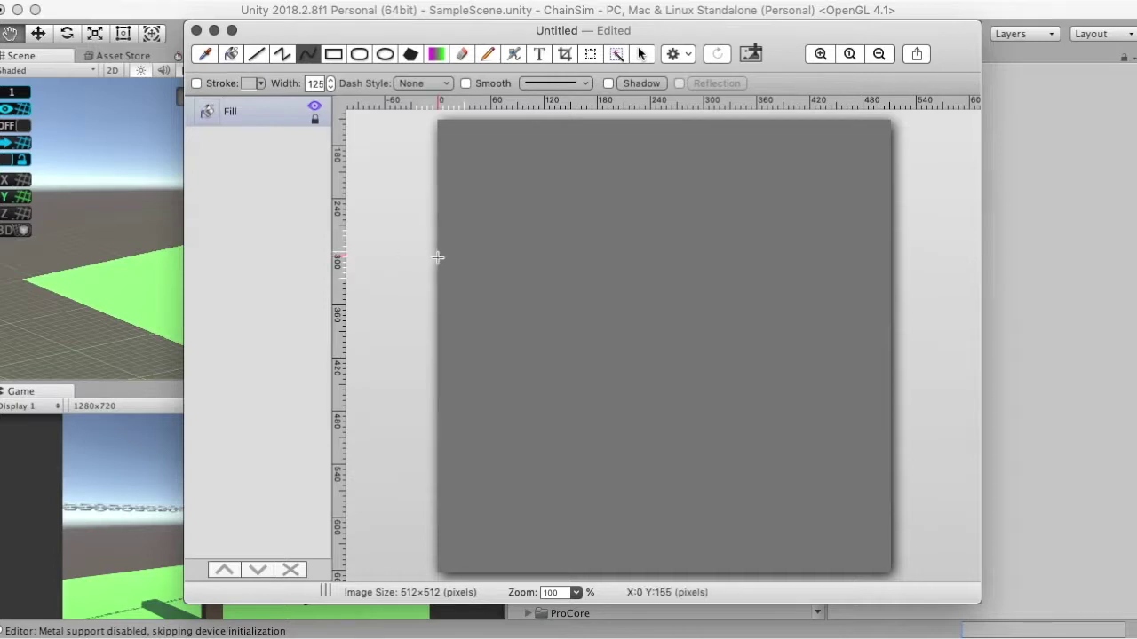
pyautogui.moveTo(444, 269); pyautogui.dragTo(581, 273)
pyautogui.click(641, 54)
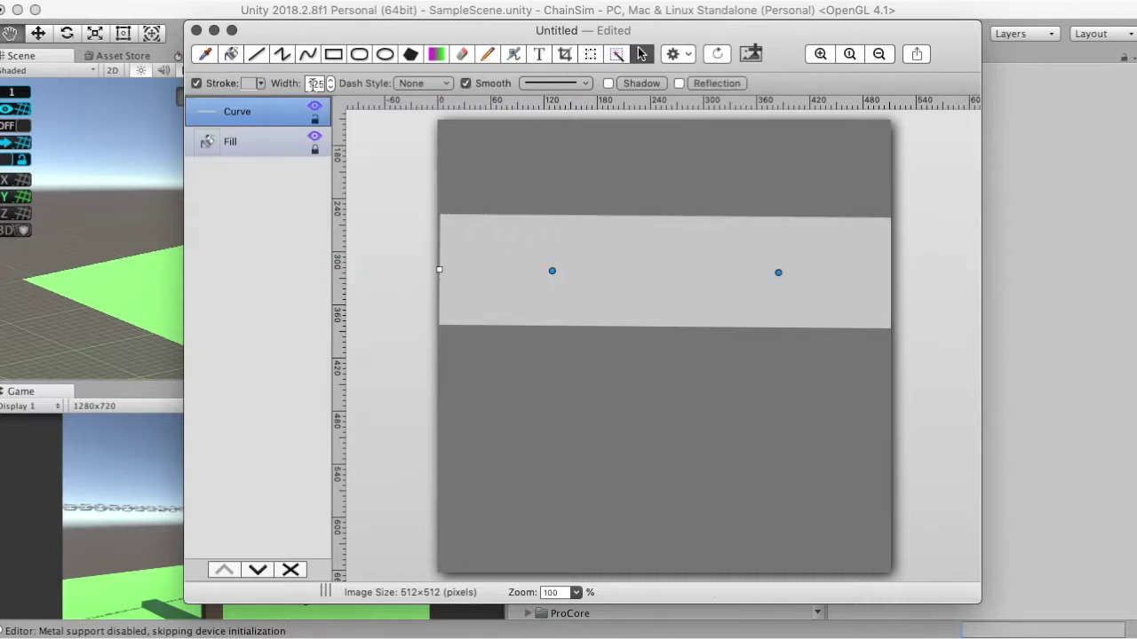
pyautogui.doubleClick(312, 83)
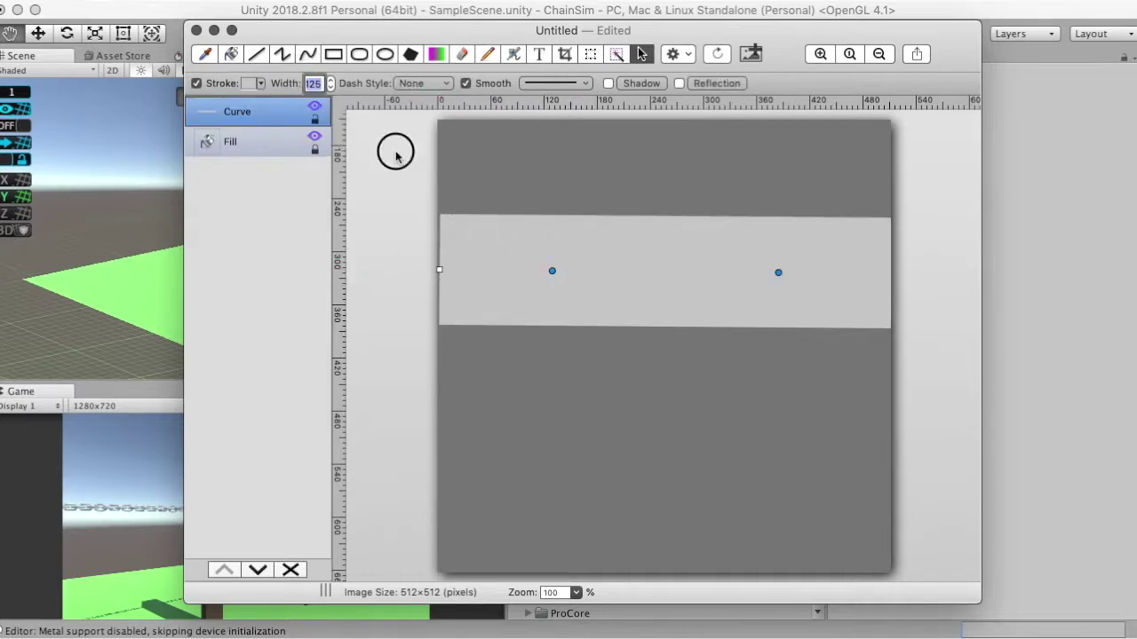
pyautogui.moveTo(439, 269); pyautogui.dragTo(395, 273)
pyautogui.click(651, 253)
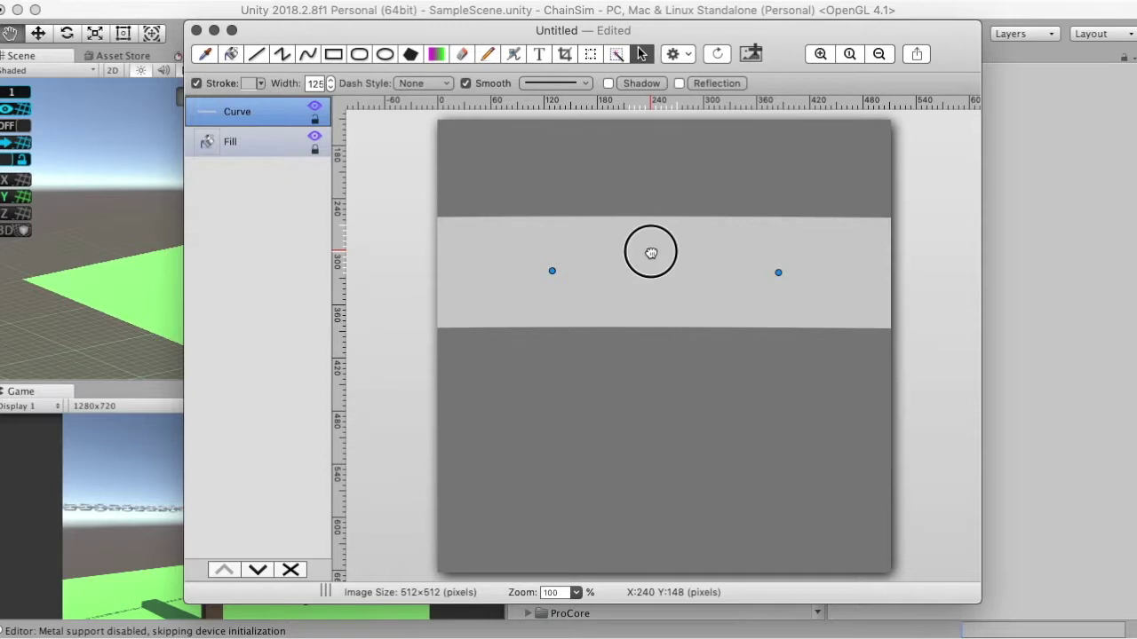
pyautogui.moveTo(926, 273)
pyautogui.mouseDown()
pyautogui.moveTo(933, 247)
pyautogui.moveTo(937, 271)
pyautogui.mouseUp()
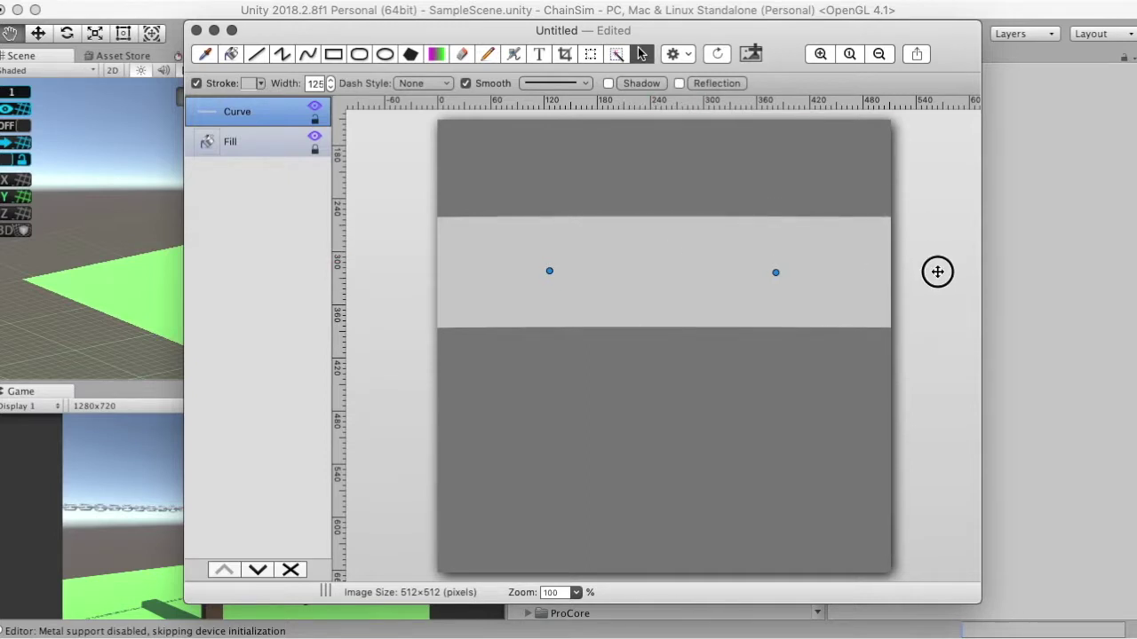
# Bend the light gray band into a gentle S-shaped wave by repositioning its control points and right end.
pyautogui.moveTo(776, 272); pyautogui.dragTo(790, 199)
pyautogui.moveTo(549, 271); pyautogui.dragTo(680, 367)
pyautogui.moveTo(789, 200); pyautogui.dragTo(602, 187)
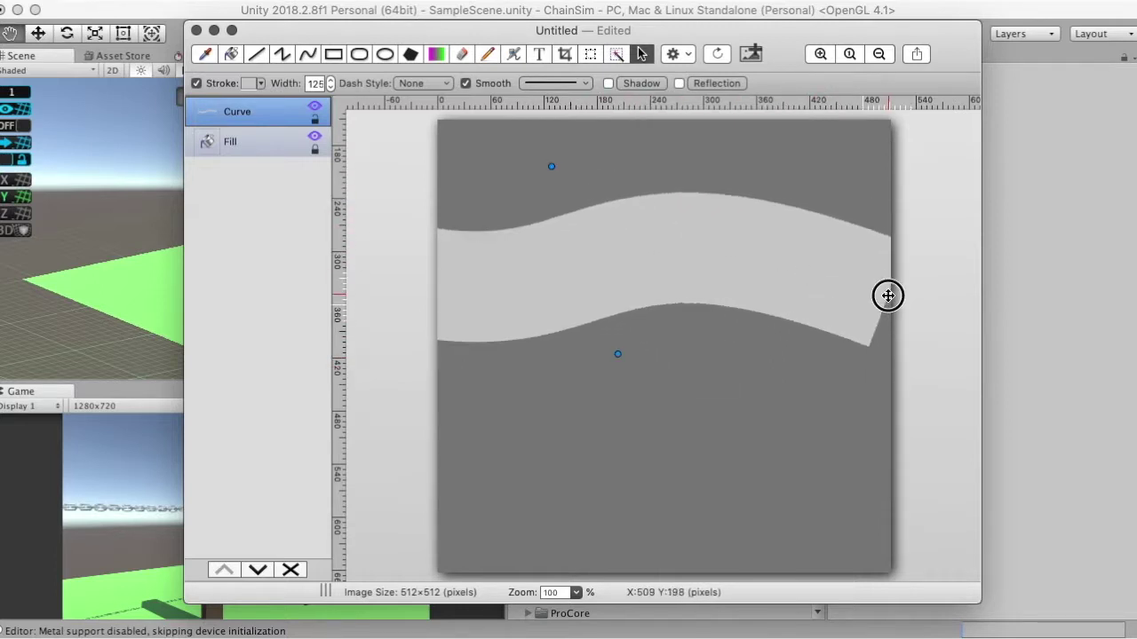
pyautogui.moveTo(824, 272); pyautogui.dragTo(852, 267)
pyautogui.moveTo(585, 163); pyautogui.dragTo(574, 196)
pyautogui.moveTo(653, 349); pyautogui.dragTo(615, 330)
pyautogui.moveTo(574, 198)
pyautogui.mouseDown()
pyautogui.moveTo(583, 217)
pyautogui.moveTo(578, 189)
pyautogui.mouseUp()
pyautogui.moveTo(621, 331); pyautogui.dragTo(687, 366)
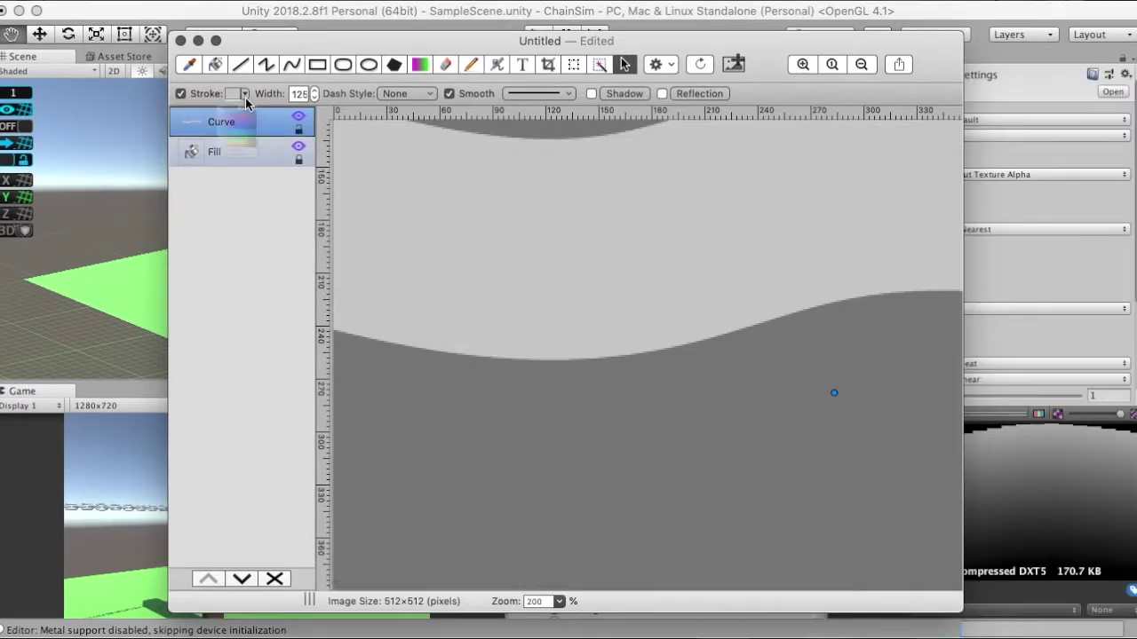
# Change the wavy band's stroke to a slightly darker gray.
pyautogui.click(245, 94)
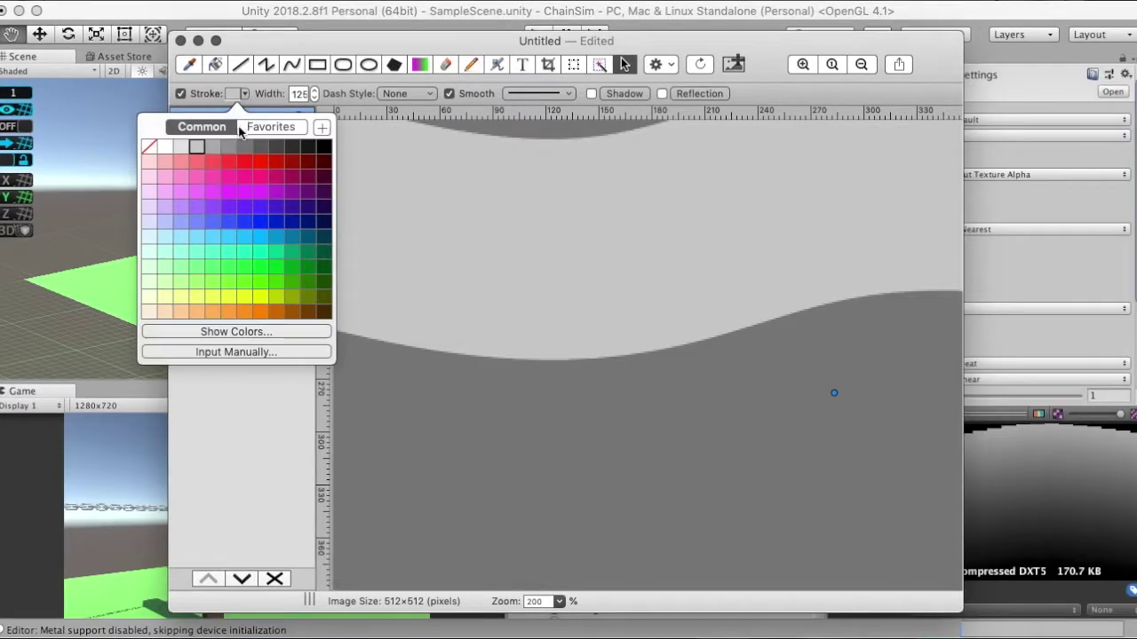
pyautogui.click(213, 150)
pyautogui.scroll(2, 488, 177)
pyautogui.scroll(3, 487, 179)
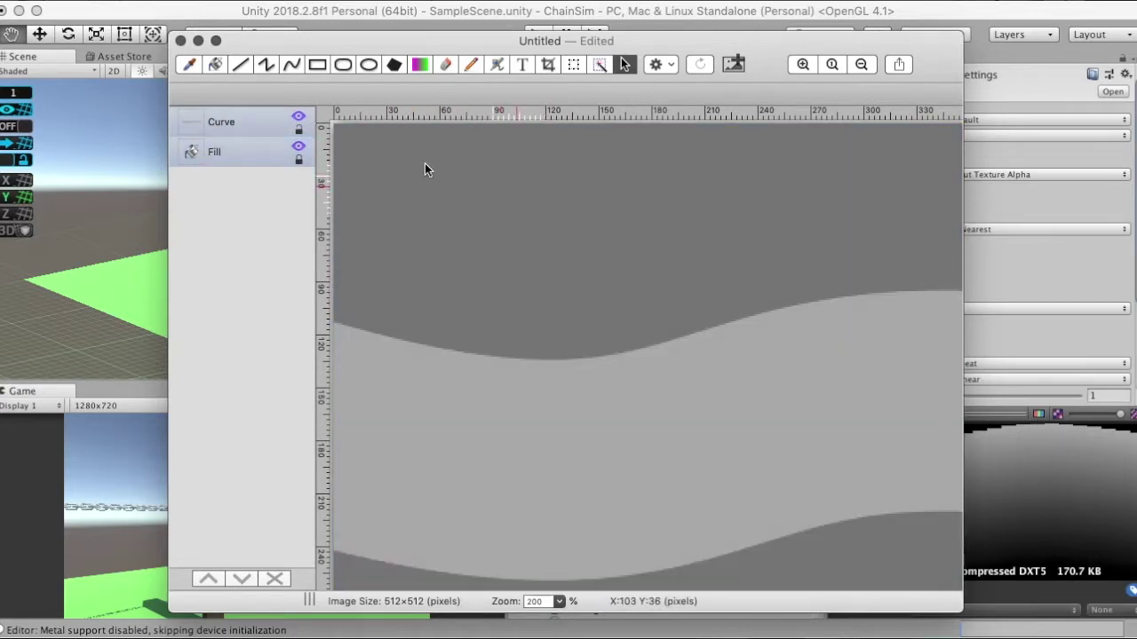
pyautogui.click(430, 384)
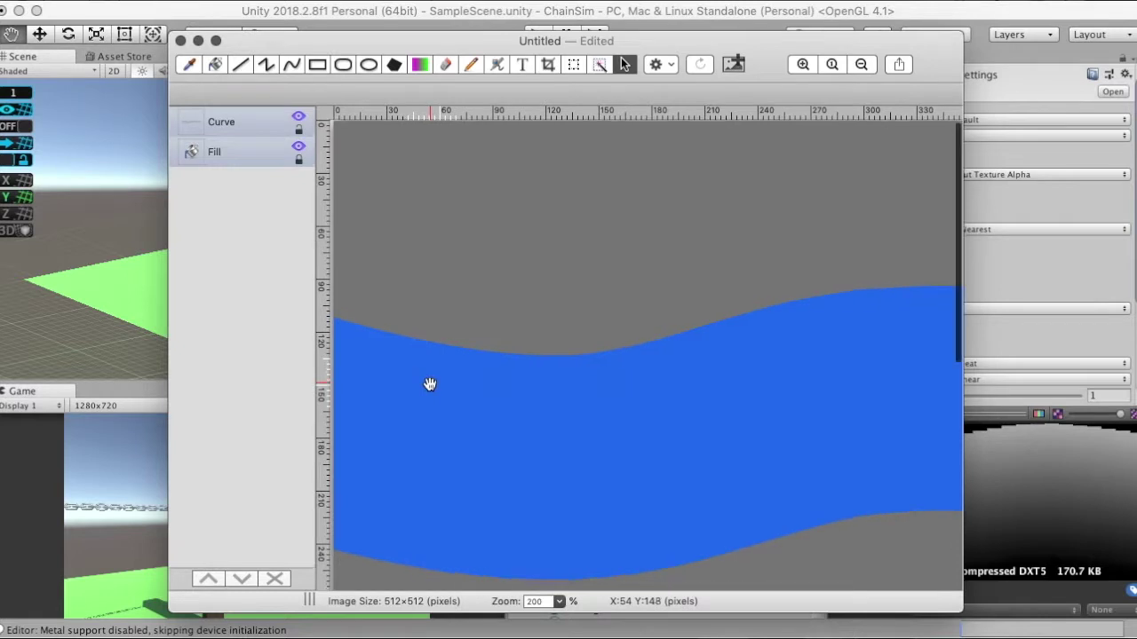
pyautogui.scroll(-3, 430, 384)
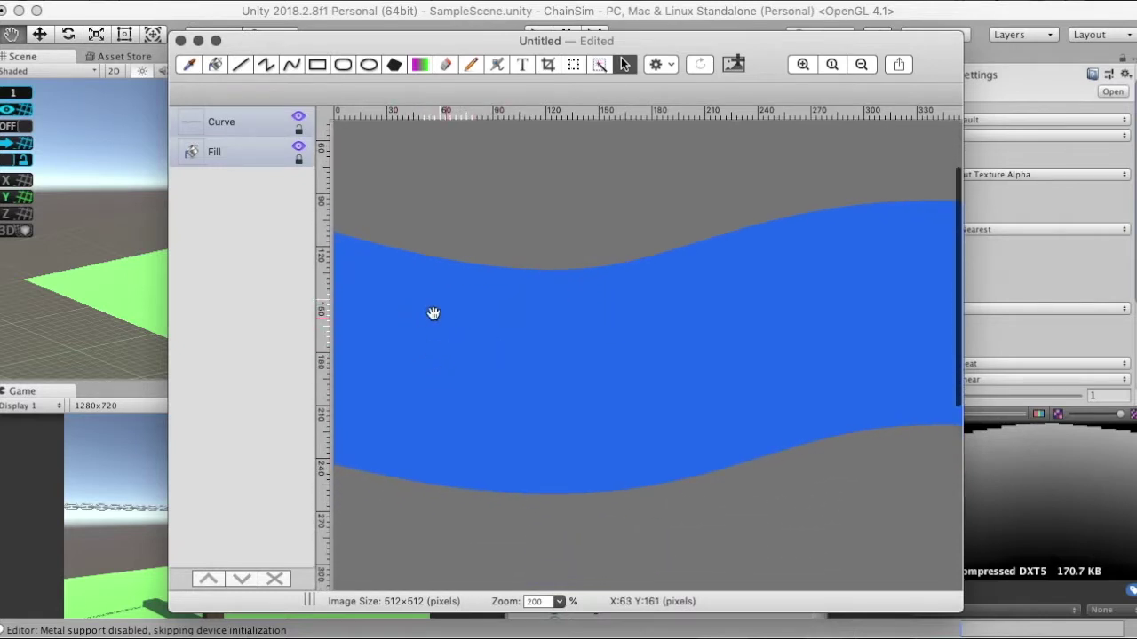
pyautogui.press('super+z')
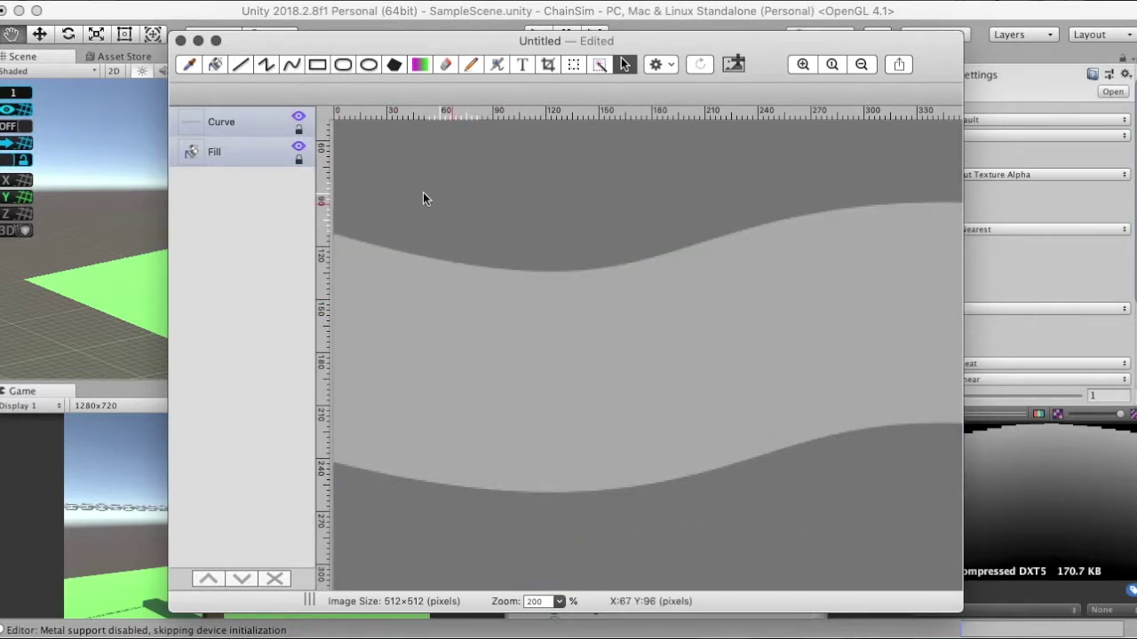
# Change the background fill to a lighter gray, closer in tone to the wavy band.
pyautogui.click(253, 149)
pyautogui.click(286, 94)
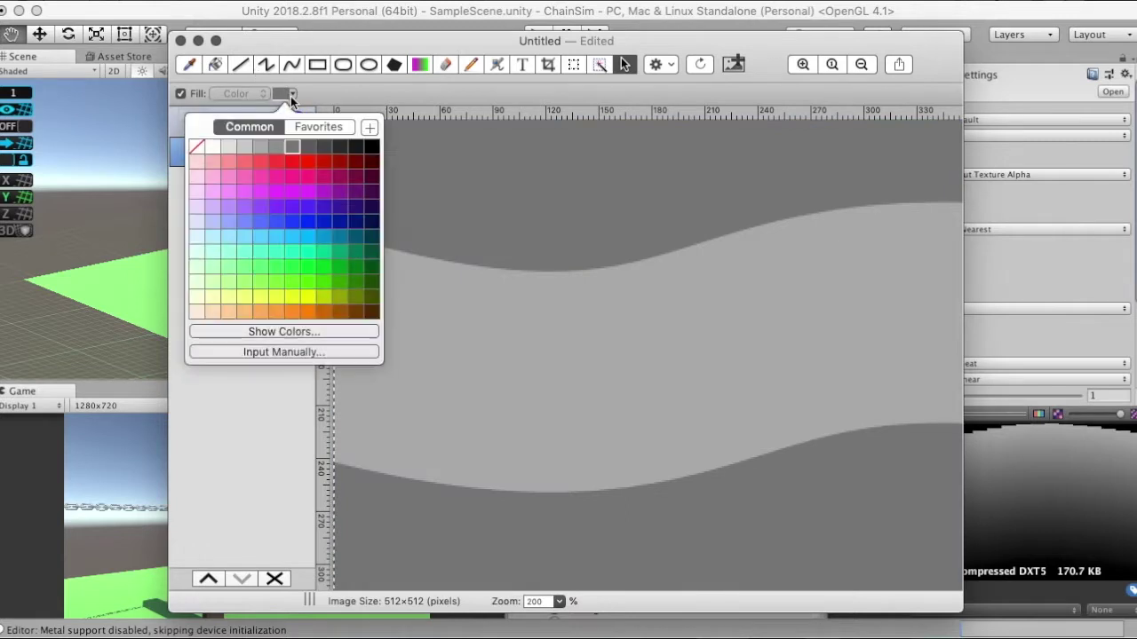
pyautogui.click(288, 140)
pyautogui.click(422, 184)
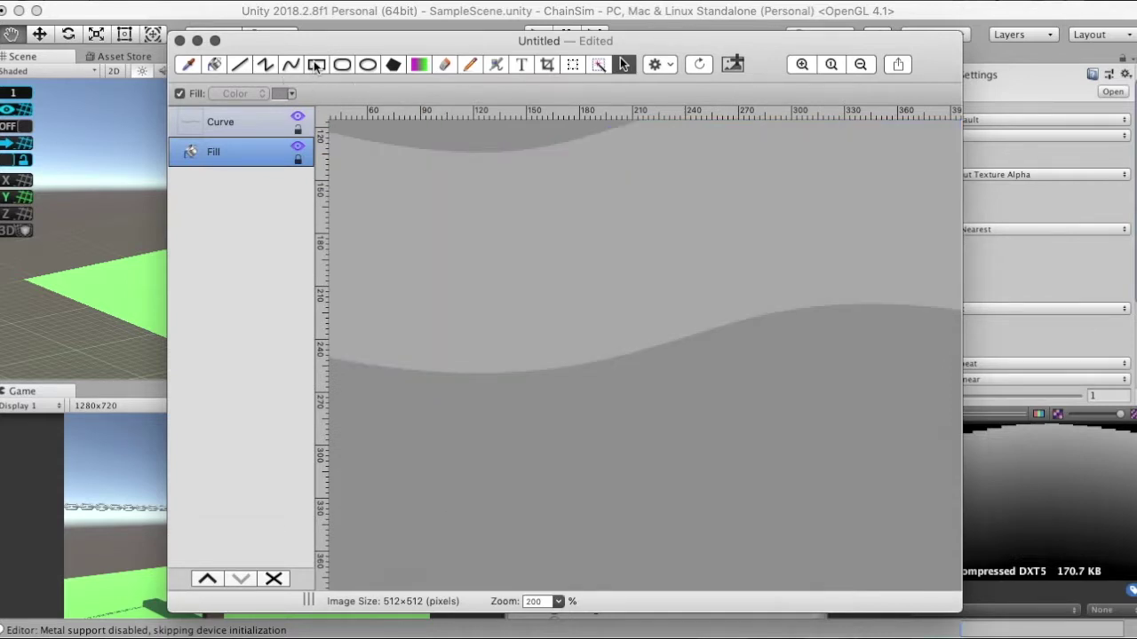
# Draw a narrow vertical rectangle about 194 px tall below the wave, with a linear gradient from black at its top to white.
pyautogui.click(317, 65)
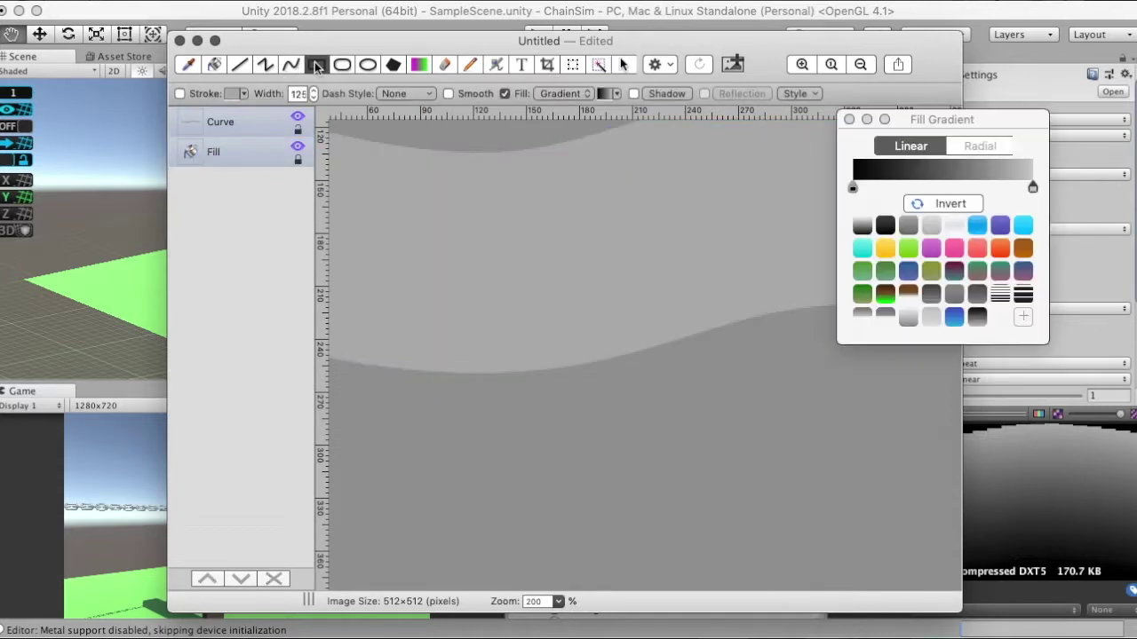
pyautogui.click(565, 95)
pyautogui.click(548, 89)
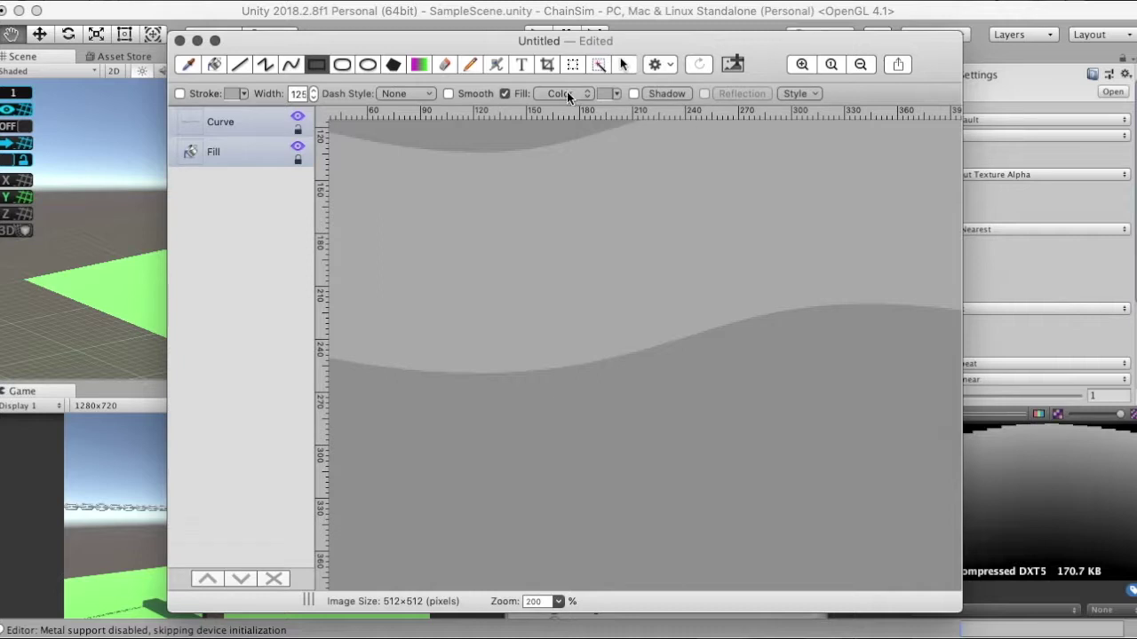
pyautogui.click(561, 92)
pyautogui.click(567, 107)
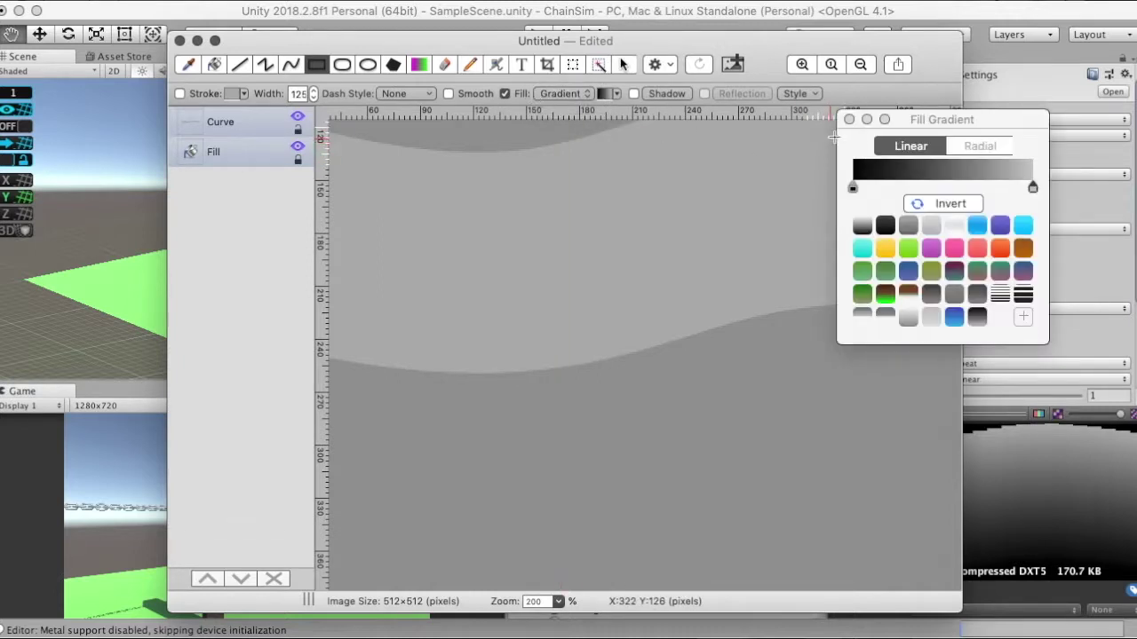
pyautogui.moveTo(875, 119); pyautogui.dragTo(746, 102)
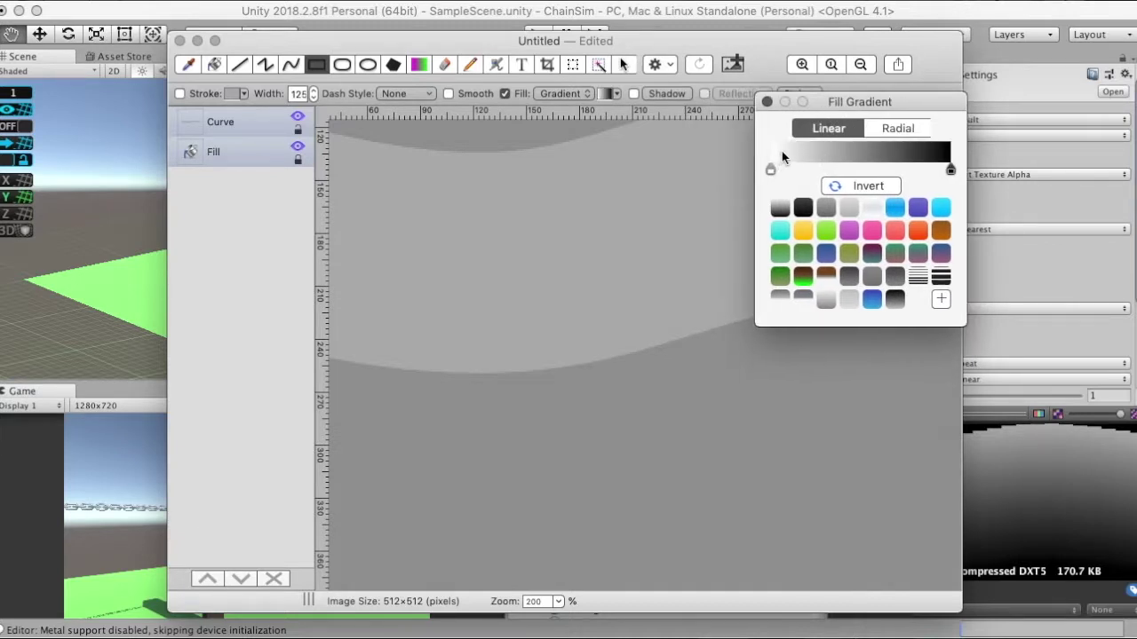
pyautogui.moveTo(669, 233); pyautogui.dragTo(715, 574)
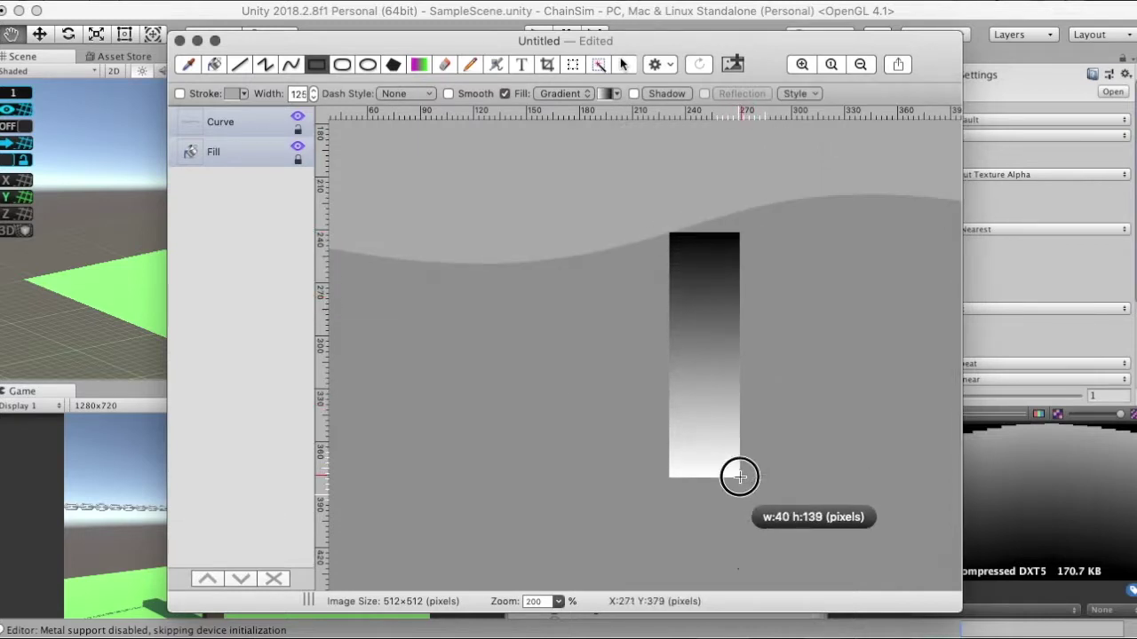
# Move the gradient rectangle so its black top end meets the crest of the wavy band's lower edge.
pyautogui.hscroll(5, 699, 449)
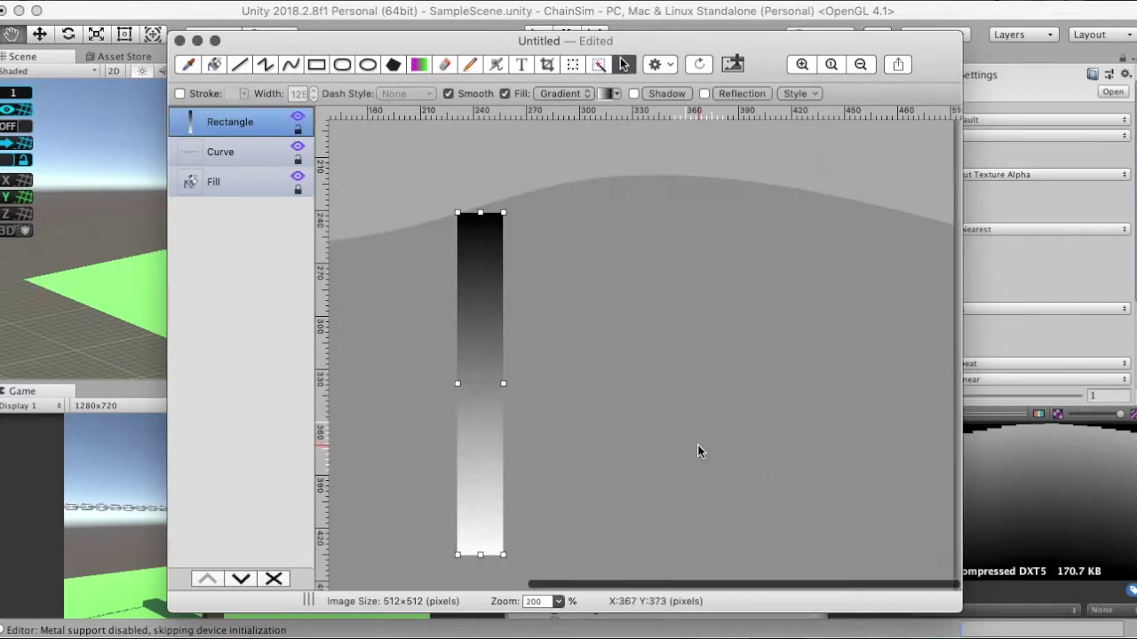
pyautogui.moveTo(492, 302); pyautogui.dragTo(657, 264)
pyautogui.scroll(3, 657, 263)
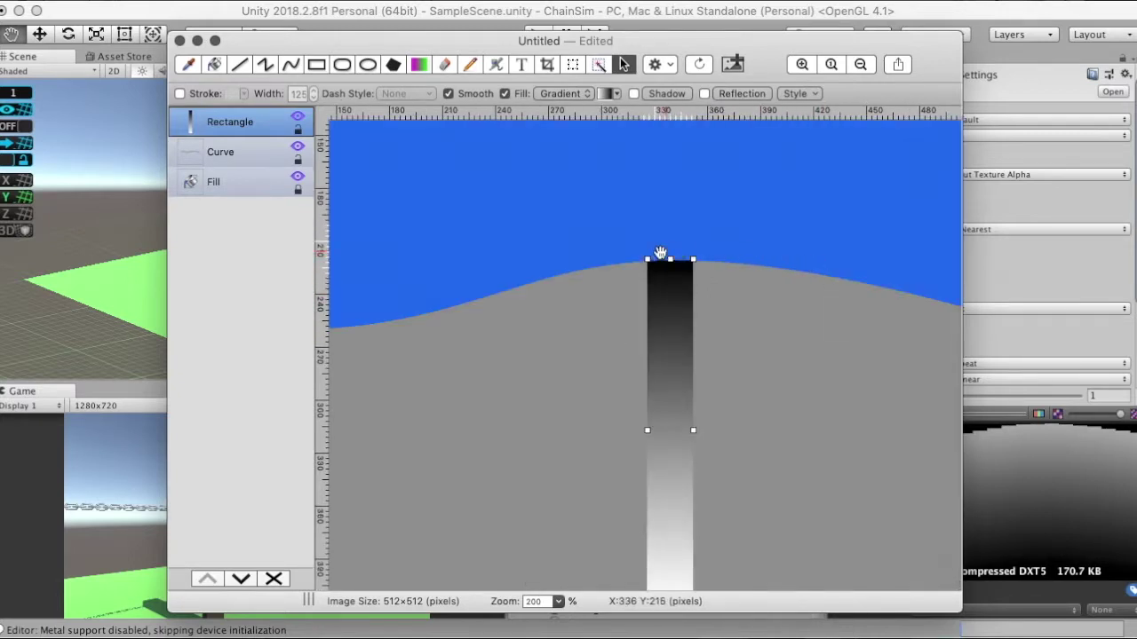
pyautogui.press('Right')
pyautogui.press('Up')
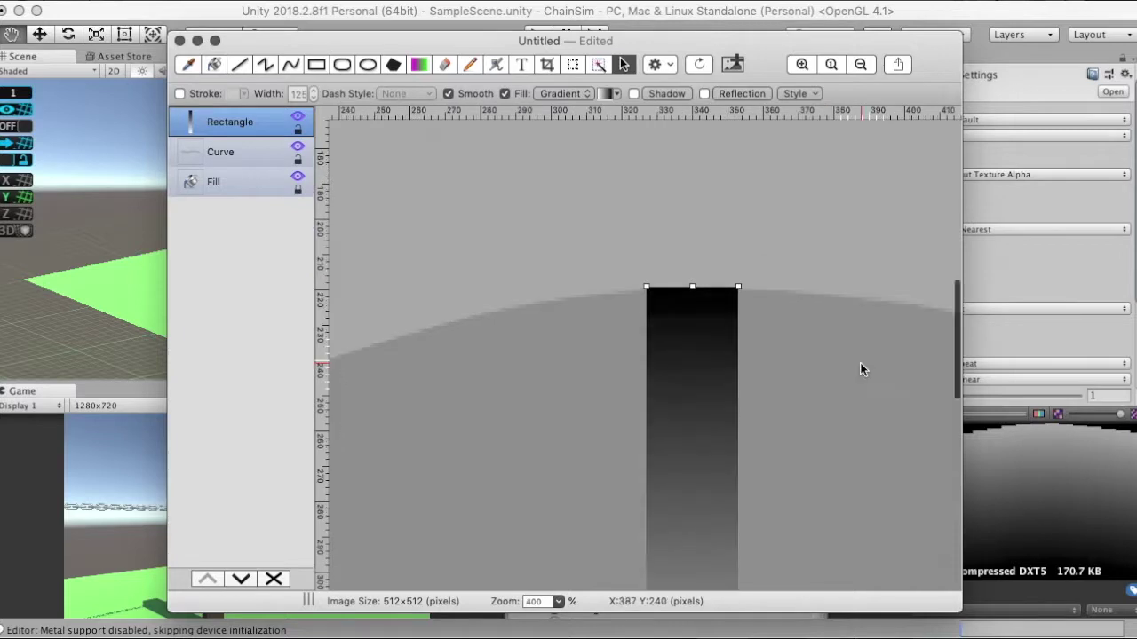
pyautogui.press('Right')
pyautogui.press('Down')
pyautogui.press('Down')
pyautogui.press('Up')
pyautogui.press('Right')
pyautogui.press('Right')
pyautogui.press('Right')
pyautogui.press('Right')
pyautogui.press('Right')
pyautogui.press('Right')
pyautogui.press('Right')
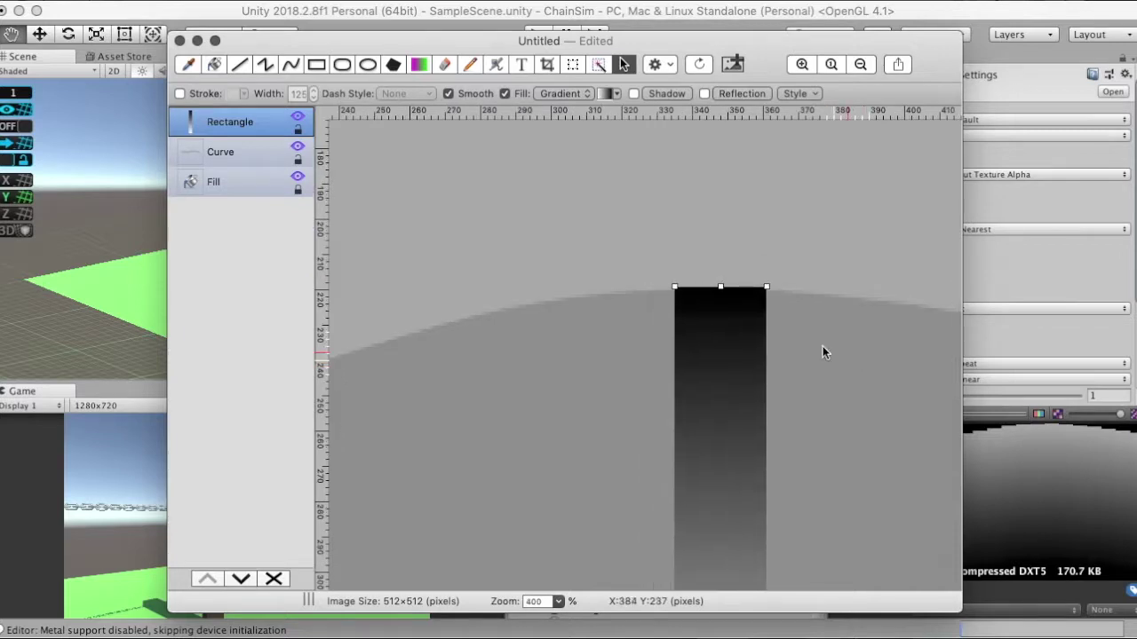
# Narrow the gradient rectangle to 16 px wide by moving its right side inward.
pyautogui.scroll(-5, 817, 342)
pyautogui.moveTo(767, 432); pyautogui.dragTo(732, 433)
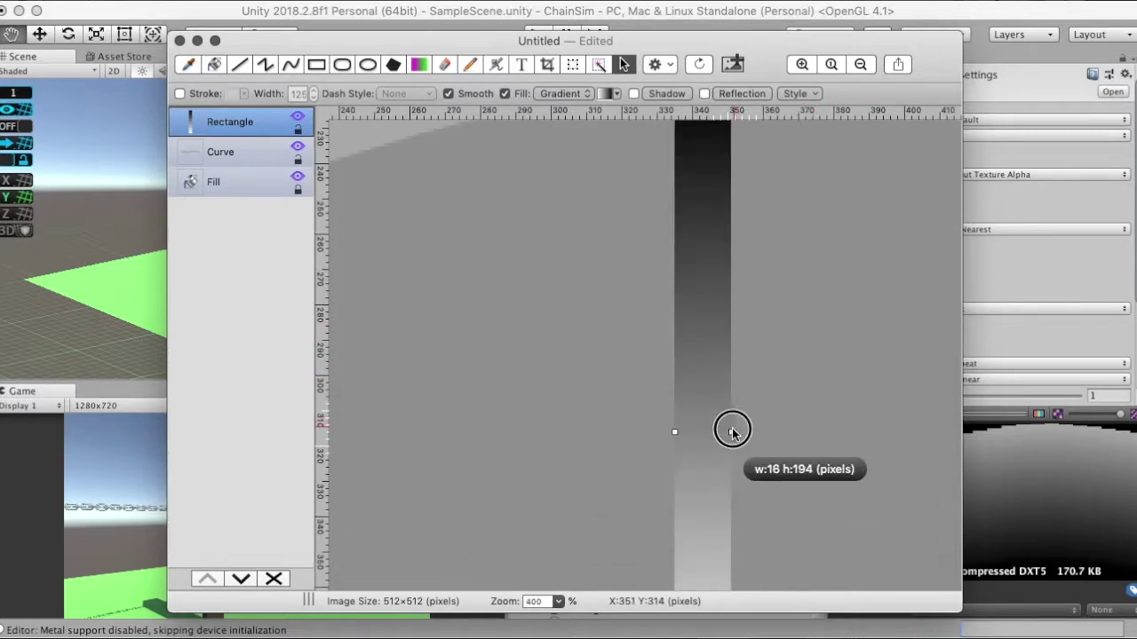
pyautogui.scroll(2, 773, 403)
pyautogui.hscroll(1, 773, 403)
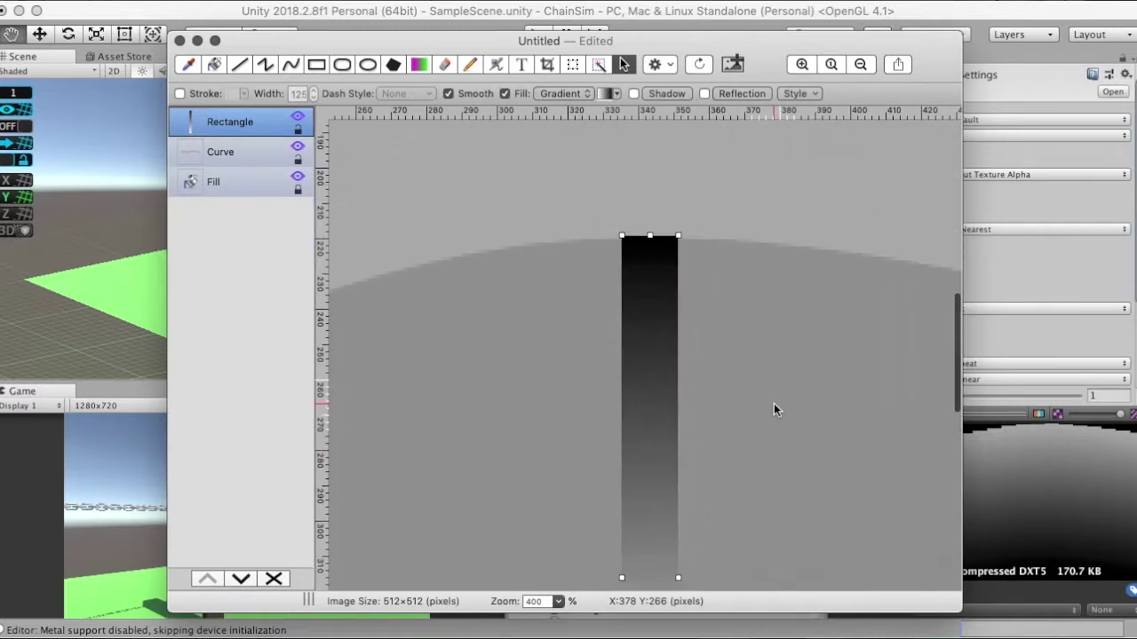
# Stretch the 16 px wide gradient rectangle downward until its lower end extends past the canvas's bottom edge.
pyautogui.scroll(-8, 774, 403)
pyautogui.scroll(-3, 773, 410)
pyautogui.scroll(5, 714, 304)
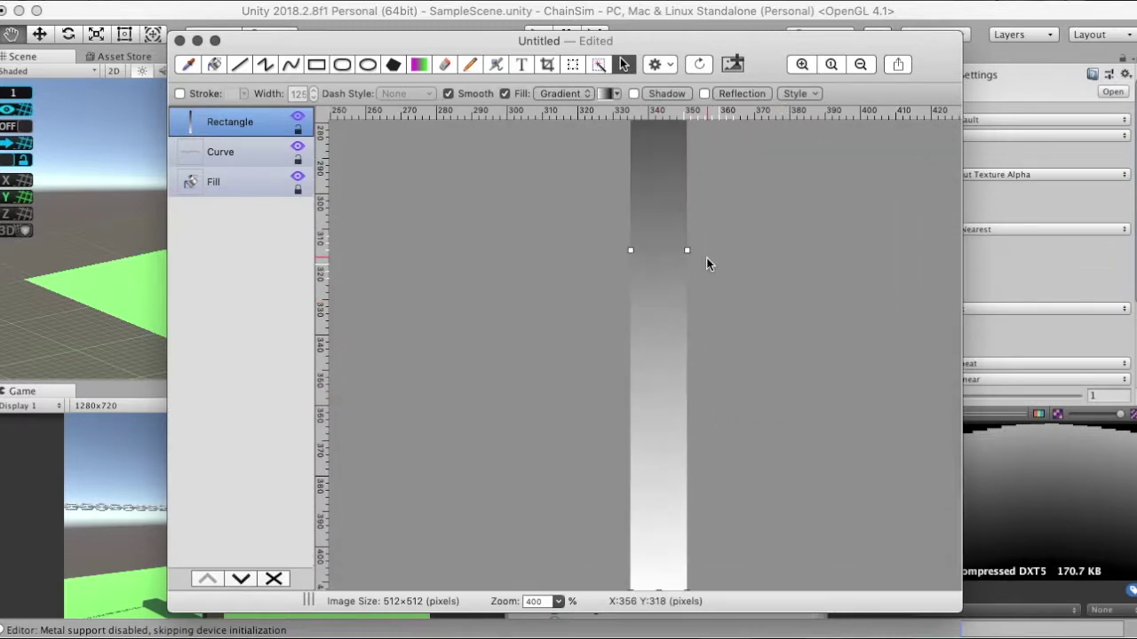
pyautogui.scroll(-5, 707, 257)
pyautogui.hscroll(-1, 706, 258)
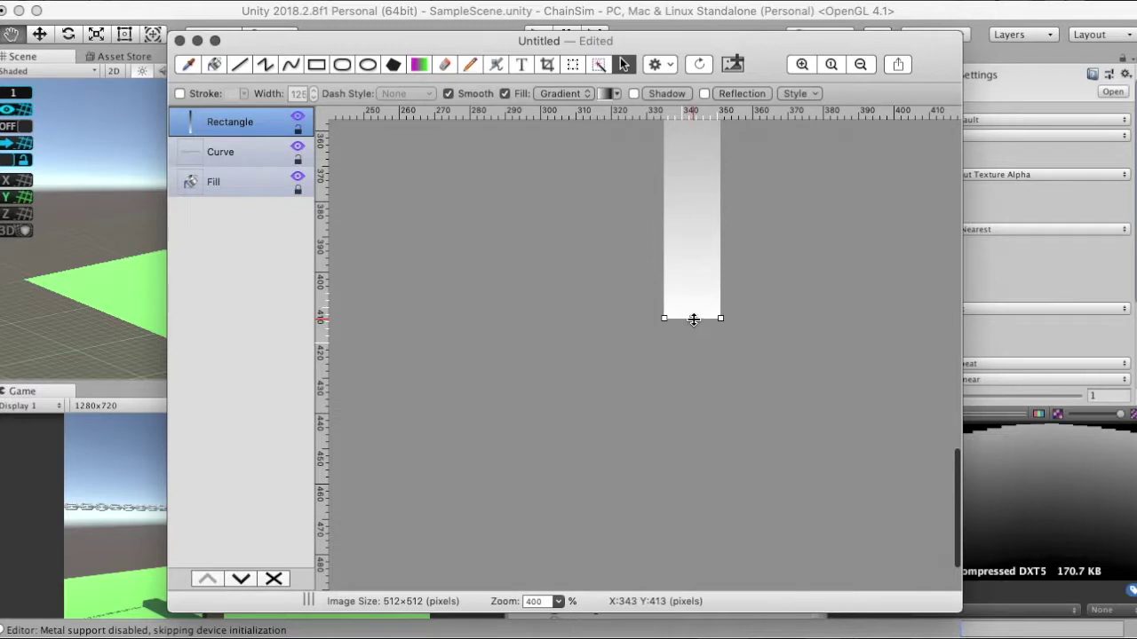
pyautogui.scroll(5, 695, 321)
pyautogui.click(859, 65)
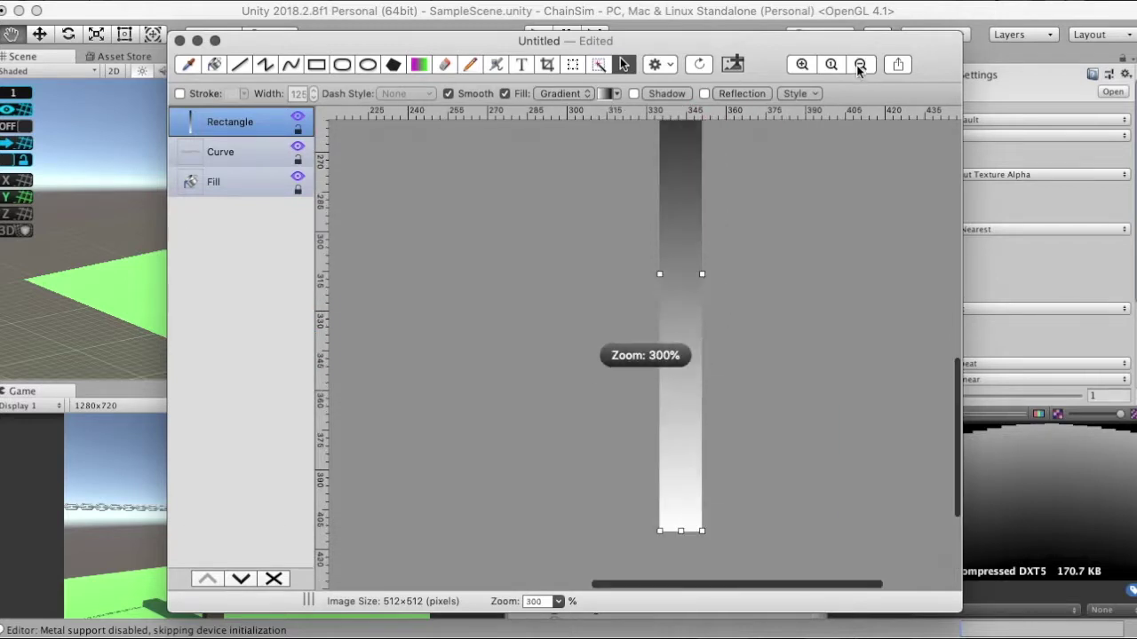
pyautogui.click(860, 68)
pyautogui.scroll(-4, 765, 259)
pyautogui.moveTo(668, 417); pyautogui.dragTo(668, 589)
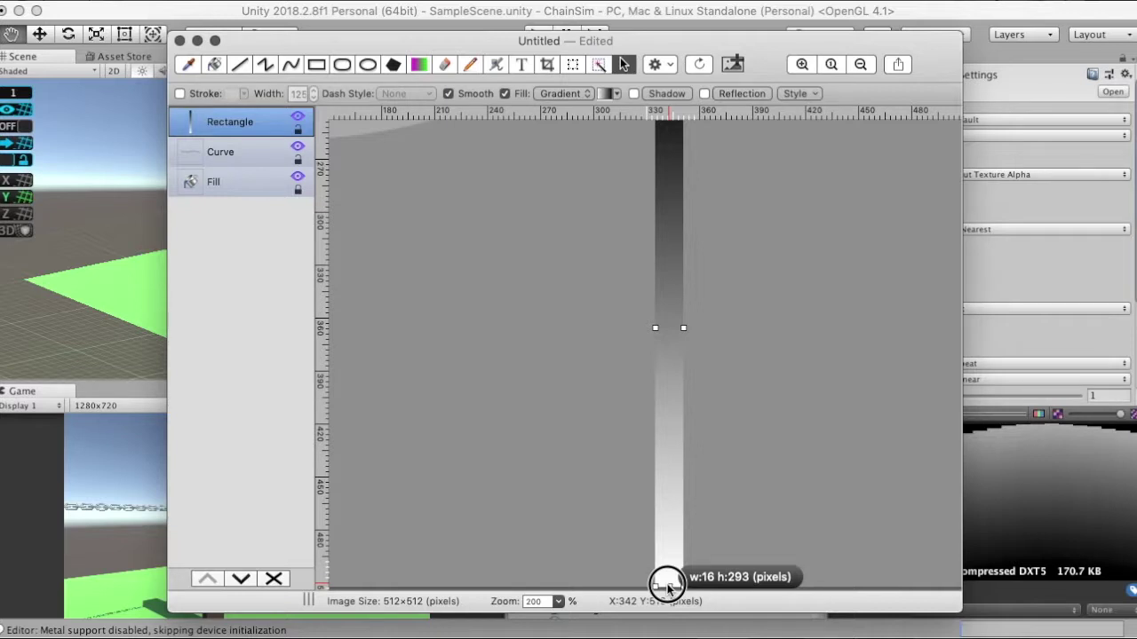
pyautogui.moveTo(667, 586); pyautogui.dragTo(665, 638)
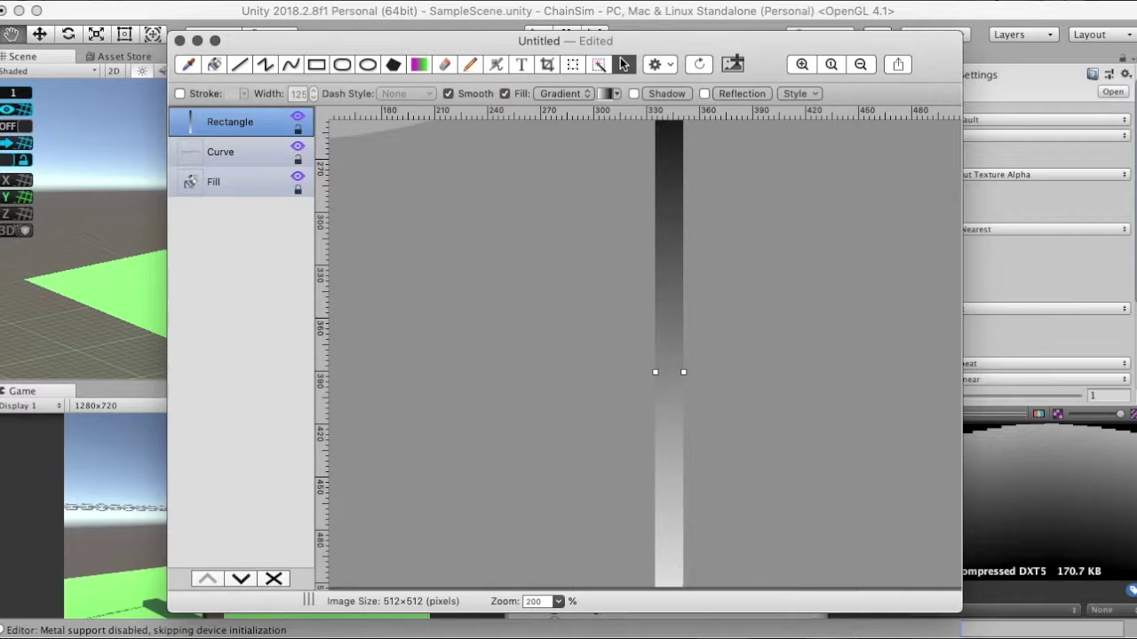
# Reverse the strip's linear gradient so that its top end is white and its bottom end is black.
pyautogui.scroll(2, 685, 500)
pyautogui.scroll(7, 688, 495)
pyautogui.scroll(-3, 688, 495)
pyautogui.scroll(-4, 688, 362)
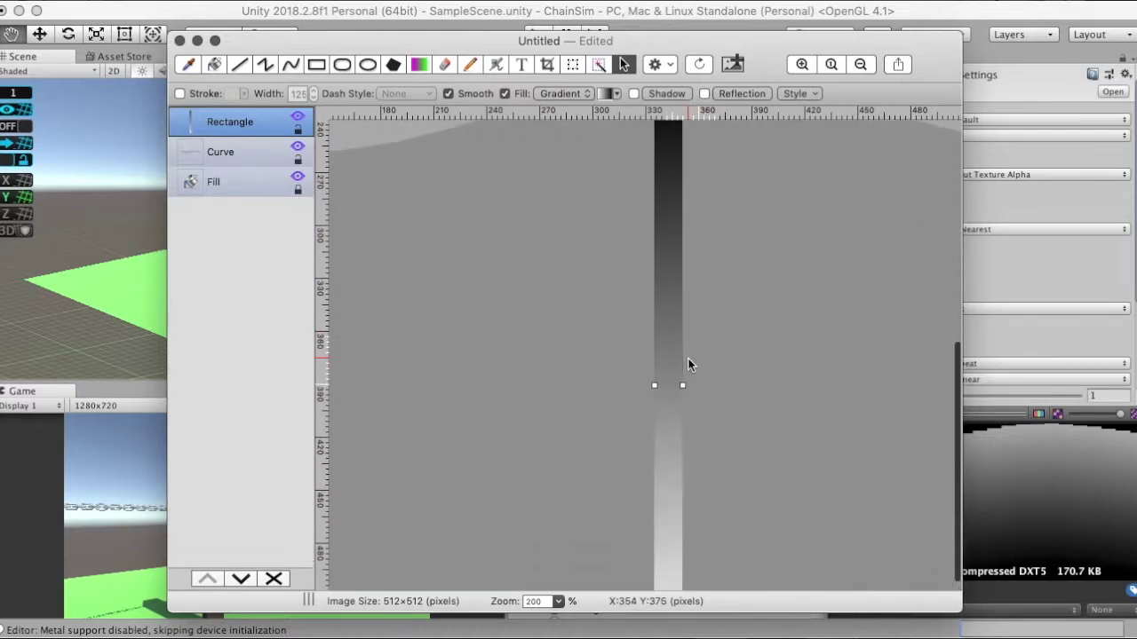
pyautogui.scroll(1, 664, 229)
pyautogui.doubleClick(675, 237)
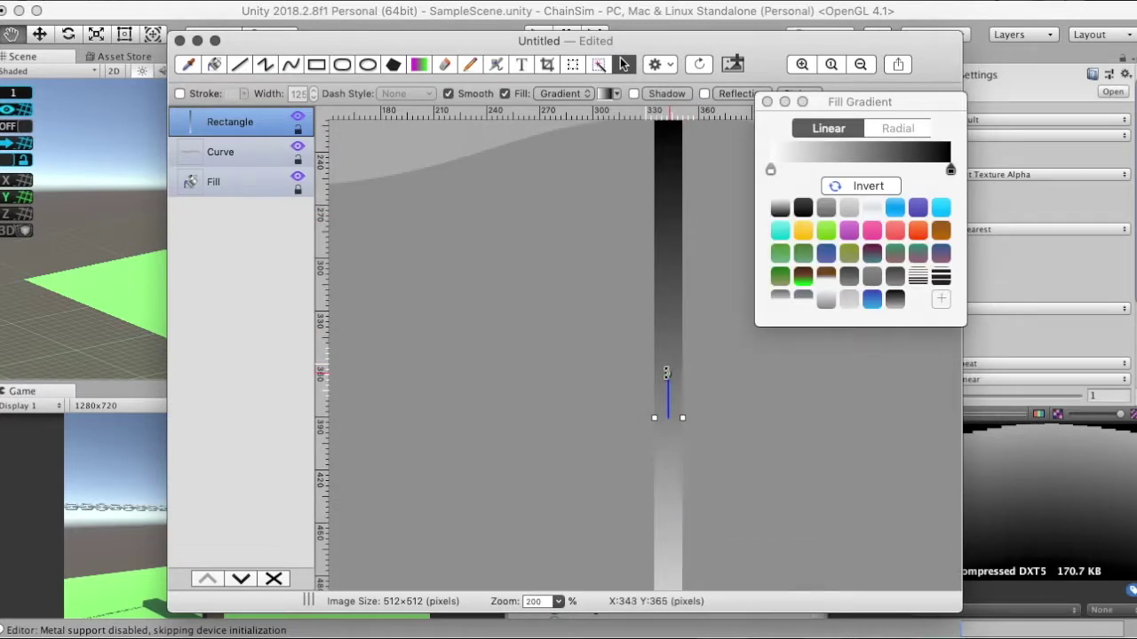
pyautogui.moveTo(666, 373); pyautogui.dragTo(670, 496)
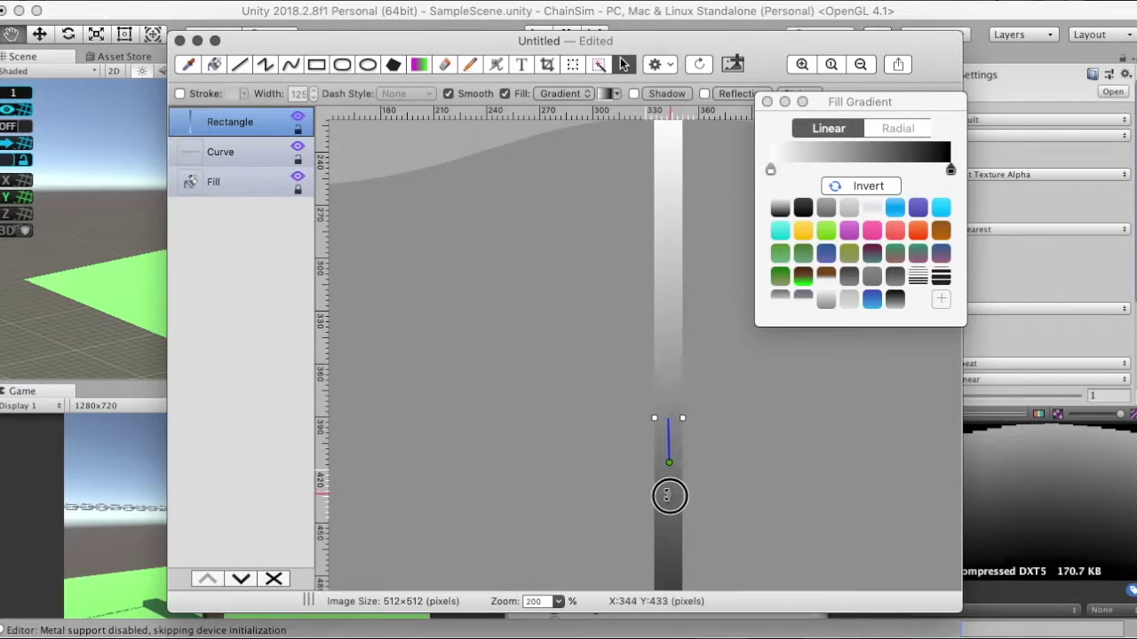
# Change the white end of the strip's gradient to a light gray that matches the wavy band above it.
pyautogui.click(802, 64)
pyautogui.scroll(5, 714, 431)
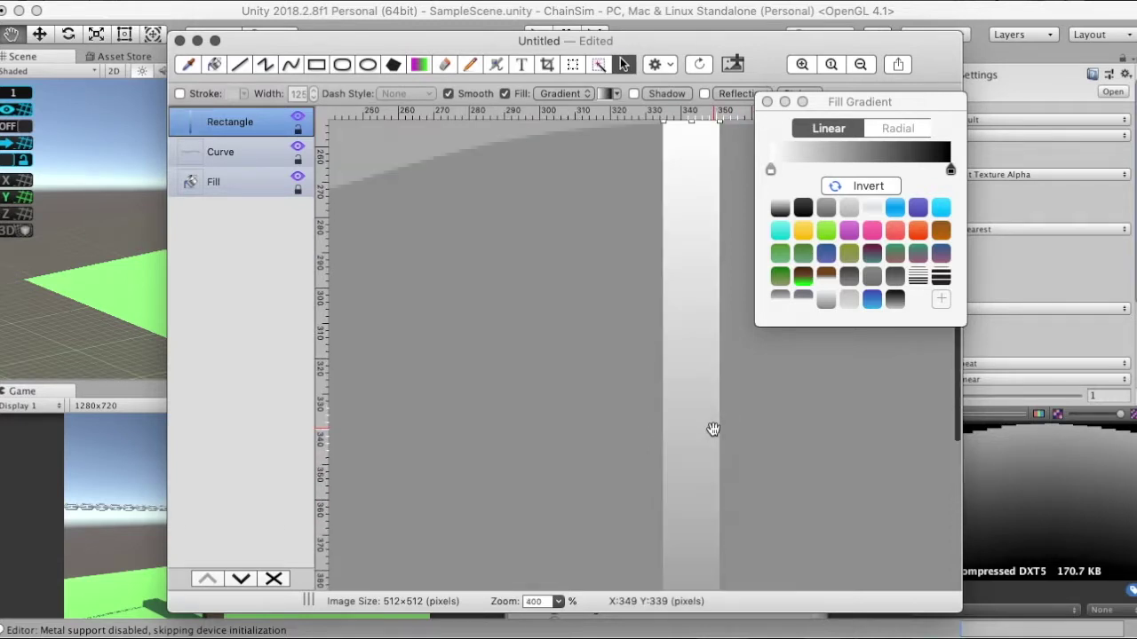
pyautogui.moveTo(804, 101); pyautogui.dragTo(825, 85)
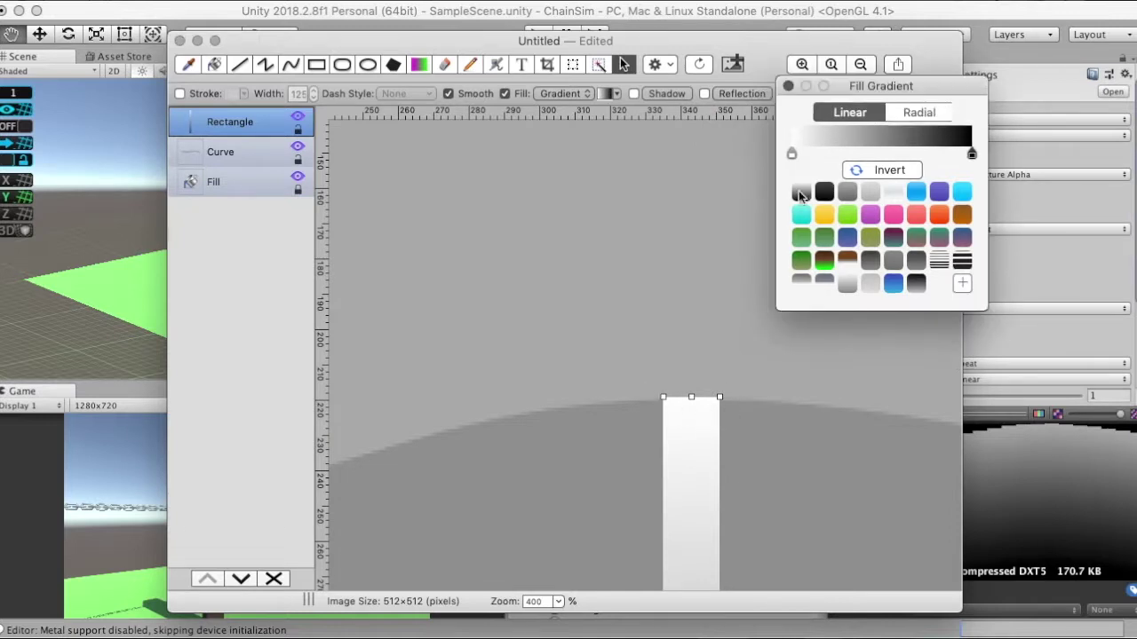
pyautogui.click(792, 153)
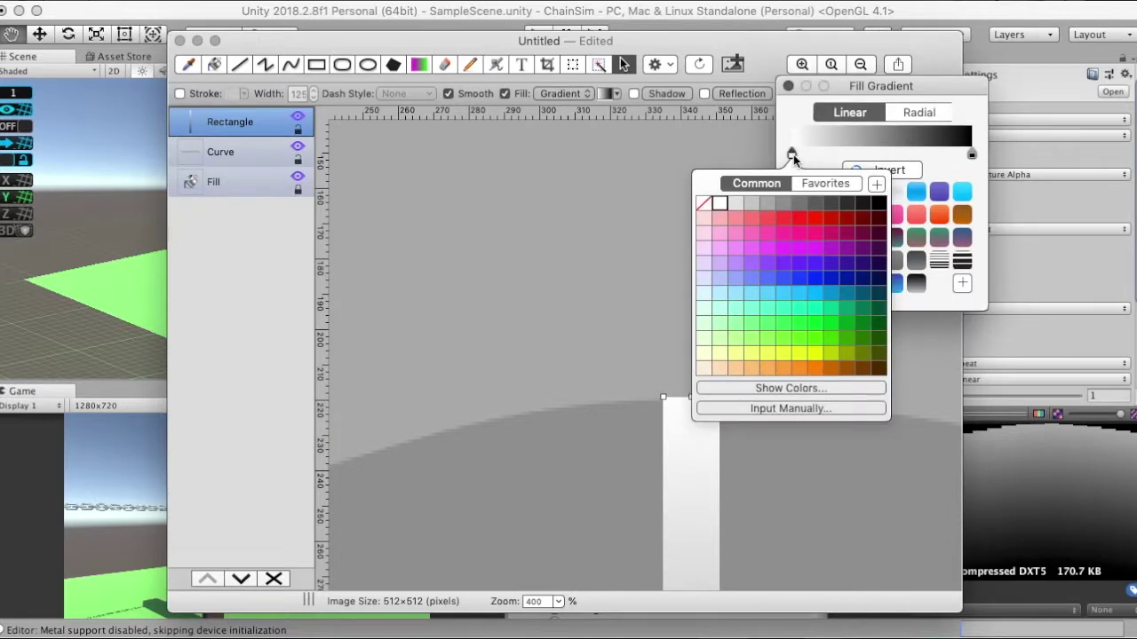
pyautogui.click(768, 201)
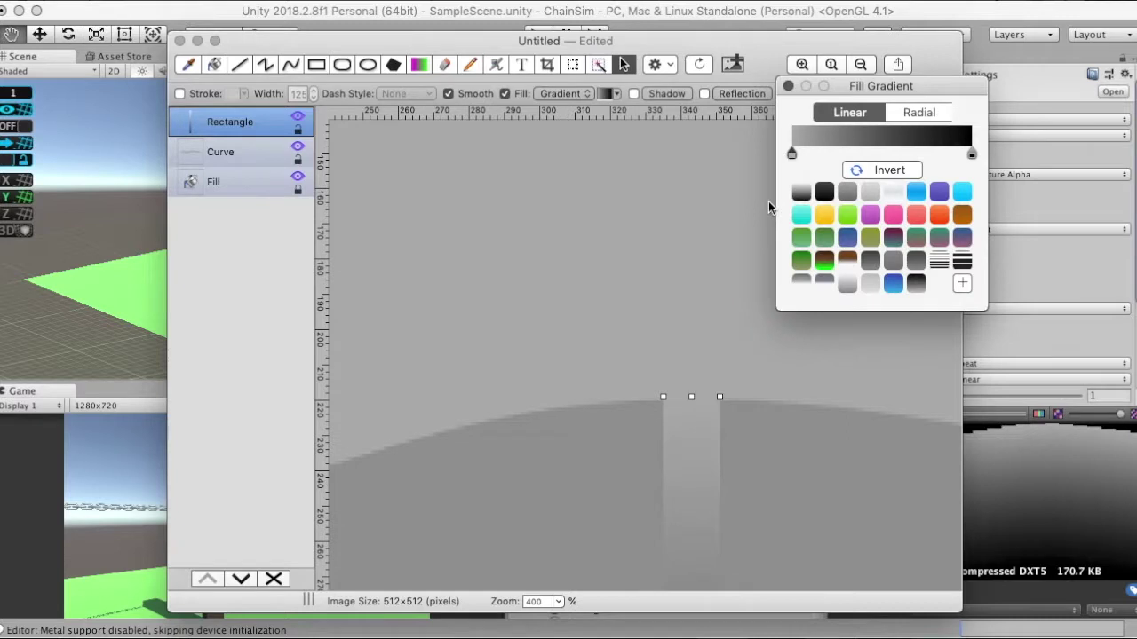
pyautogui.click(788, 86)
pyautogui.click(802, 64)
pyautogui.click(802, 64)
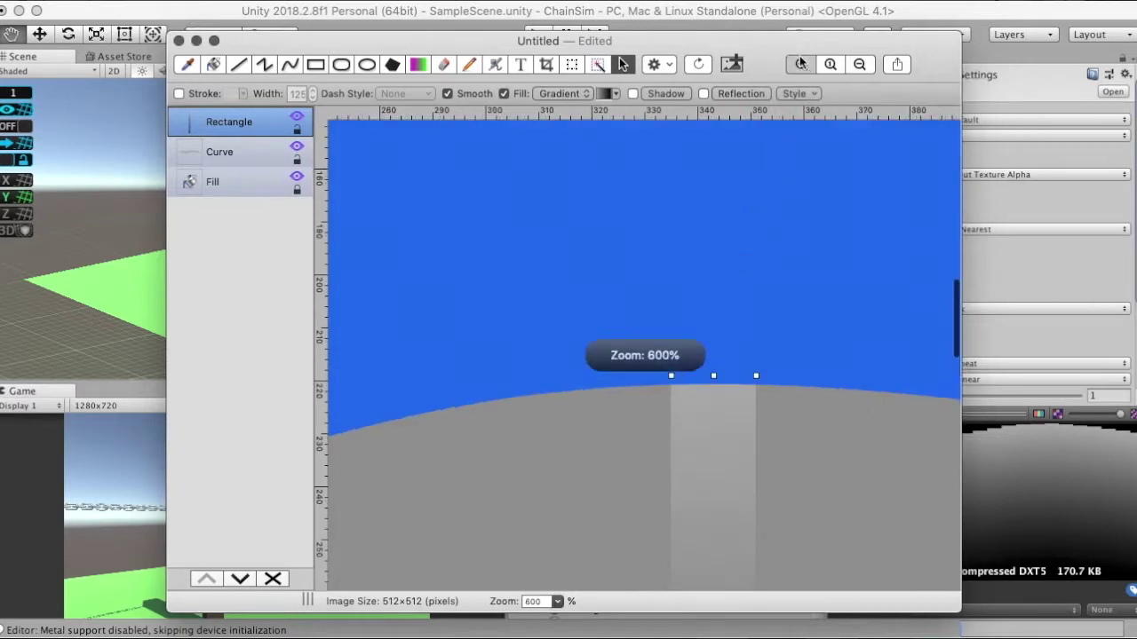
pyautogui.click(800, 64)
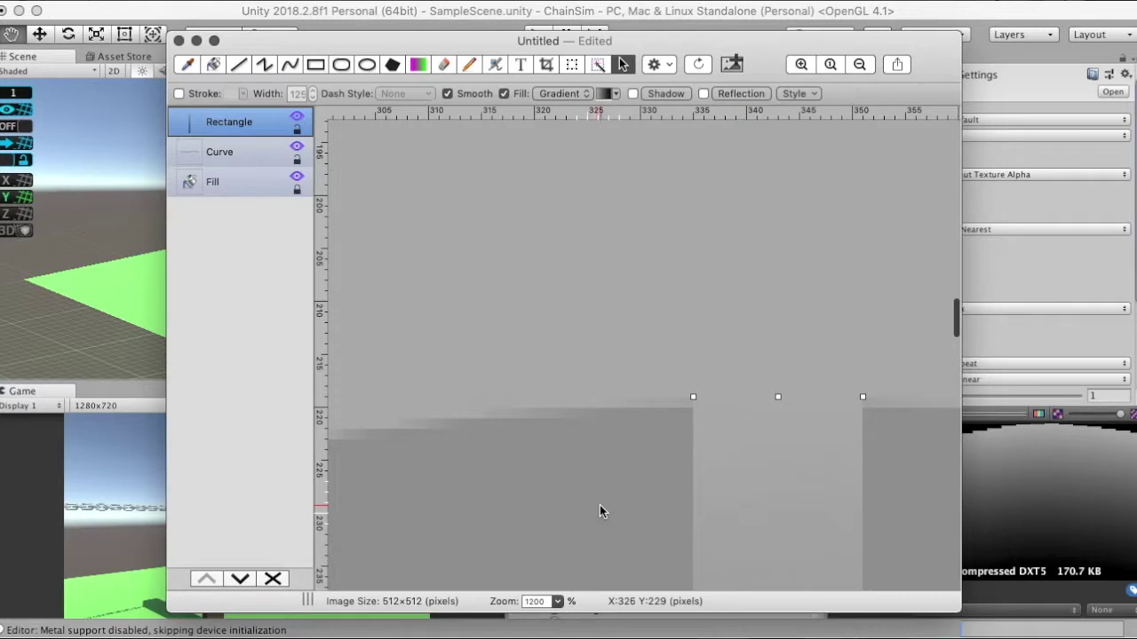
pyautogui.hscroll(5, 599, 510)
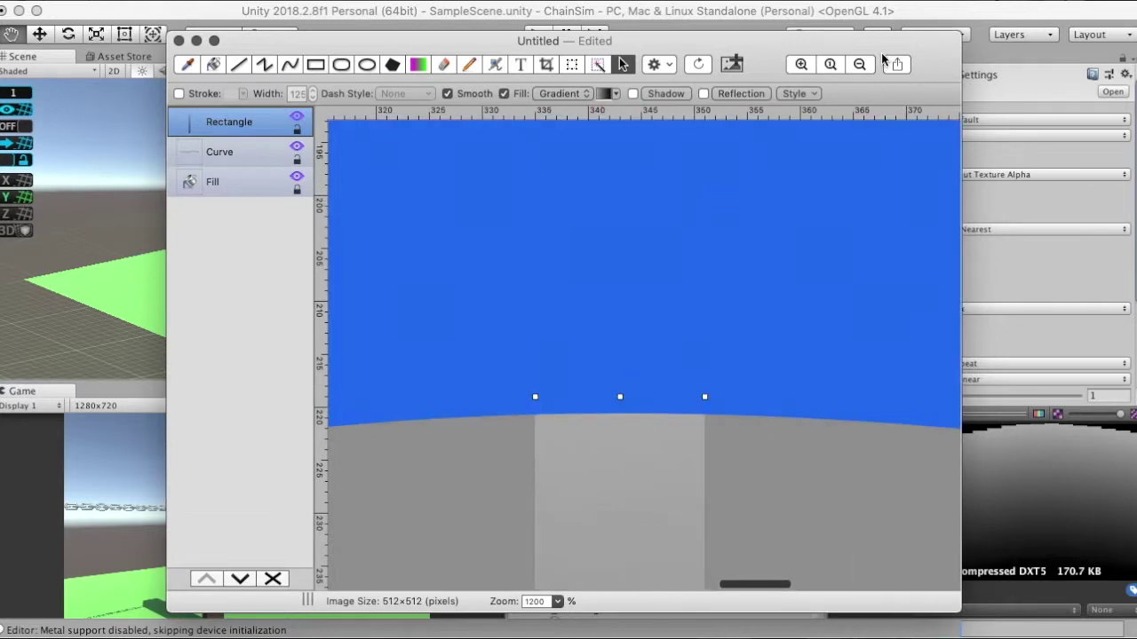
# Duplicate the gray-to-black gradient strip and move the copy right, close to the canvas's right edge.
pyautogui.click(859, 64)
pyautogui.click(858, 64)
pyautogui.press('super+c')
pyautogui.hscroll(4, 744, 235)
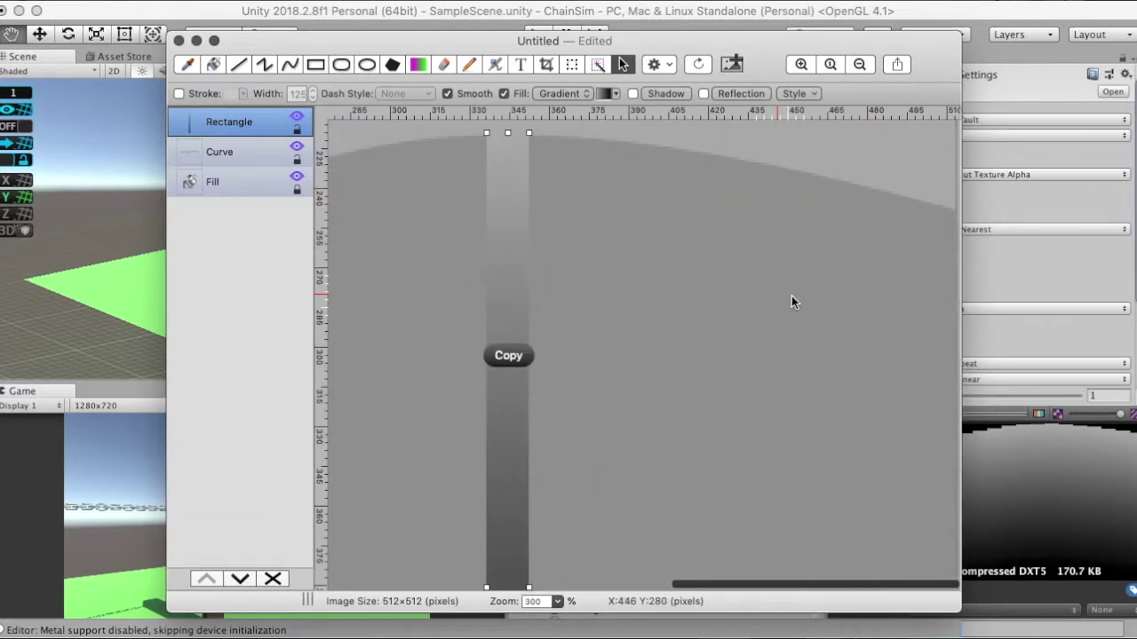
pyautogui.press('super+v')
pyautogui.press('Right')
pyautogui.press('Right')
pyautogui.press('Right')
pyautogui.press('Right')
pyautogui.press('Right')
pyautogui.press('Right')
pyautogui.press('Right')
pyautogui.press('Right')
pyautogui.press('Right')
pyautogui.press('Right')
pyautogui.press('Right')
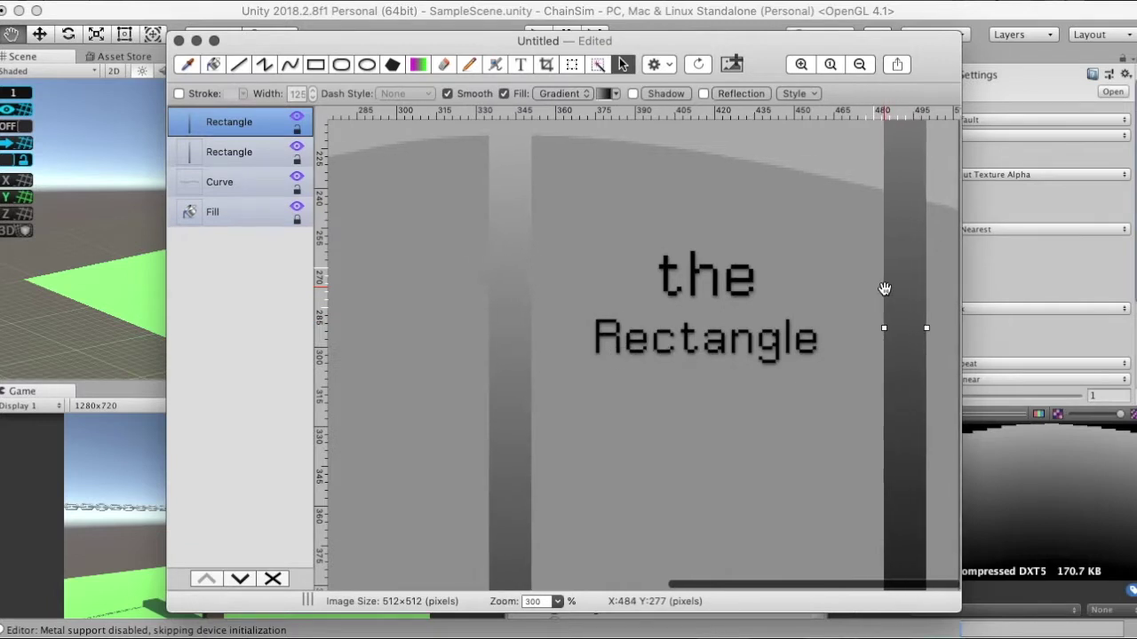
pyautogui.hscroll(-2, 884, 294)
pyautogui.press('Right')
# Move the copied gradient strip down until its light top end reaches the wavy band's lower edge.
pyautogui.press('Down')
pyautogui.press('Down')
pyautogui.press('Down')
pyautogui.press('Down')
pyautogui.press('Down')
pyautogui.press('Down')
pyautogui.press('Down')
pyautogui.press('Down')
pyautogui.press('Down')
pyautogui.press('Down')
pyautogui.press('Down')
pyautogui.press('Down')
pyautogui.press('Down')
pyautogui.press('Down')
pyautogui.press('Down')
pyautogui.press('Down')
pyautogui.press('Down')
pyautogui.press('Down')
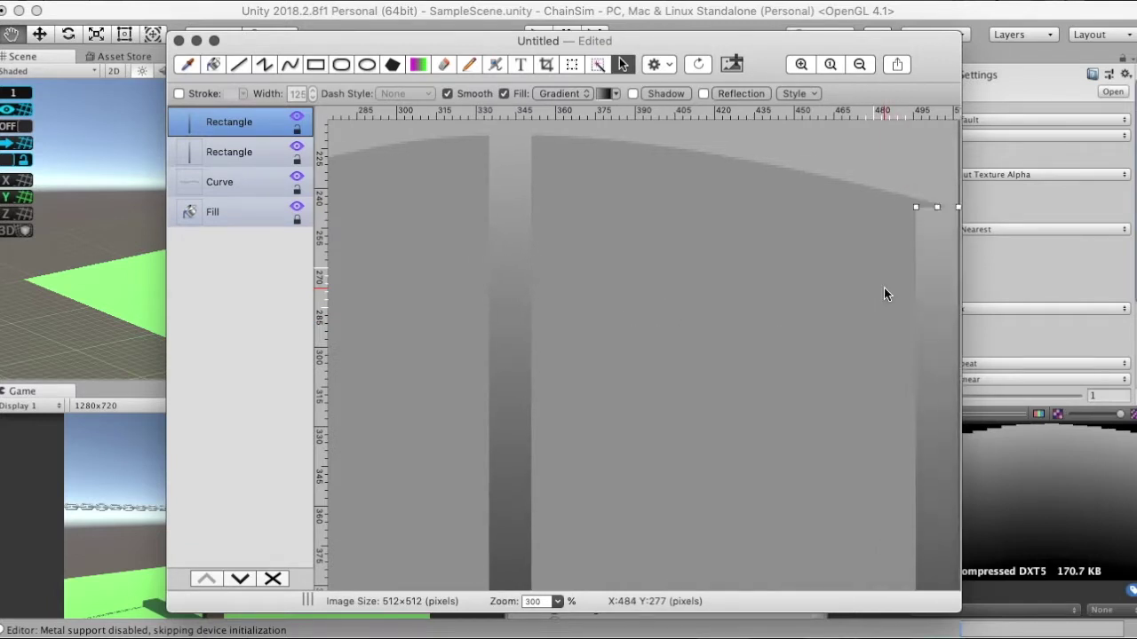
pyautogui.press('Down')
pyautogui.press('Down')
pyautogui.press('Down')
pyautogui.press('Down')
pyautogui.press('Up')
# Nudge the copied strip flush with the canvas's right edge and up until its top closes against the wavy band.
pyautogui.click(799, 64)
pyautogui.click(799, 64)
pyautogui.hscroll(6, 838, 165)
pyautogui.scroll(5, 838, 171)
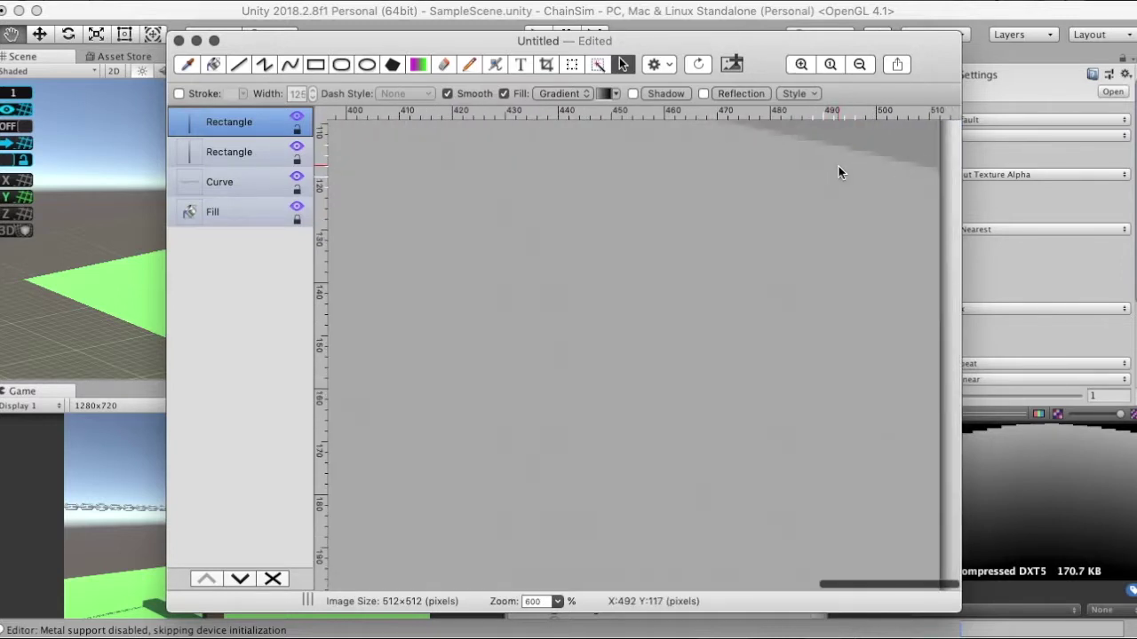
pyautogui.press('Right')
pyautogui.press('Right')
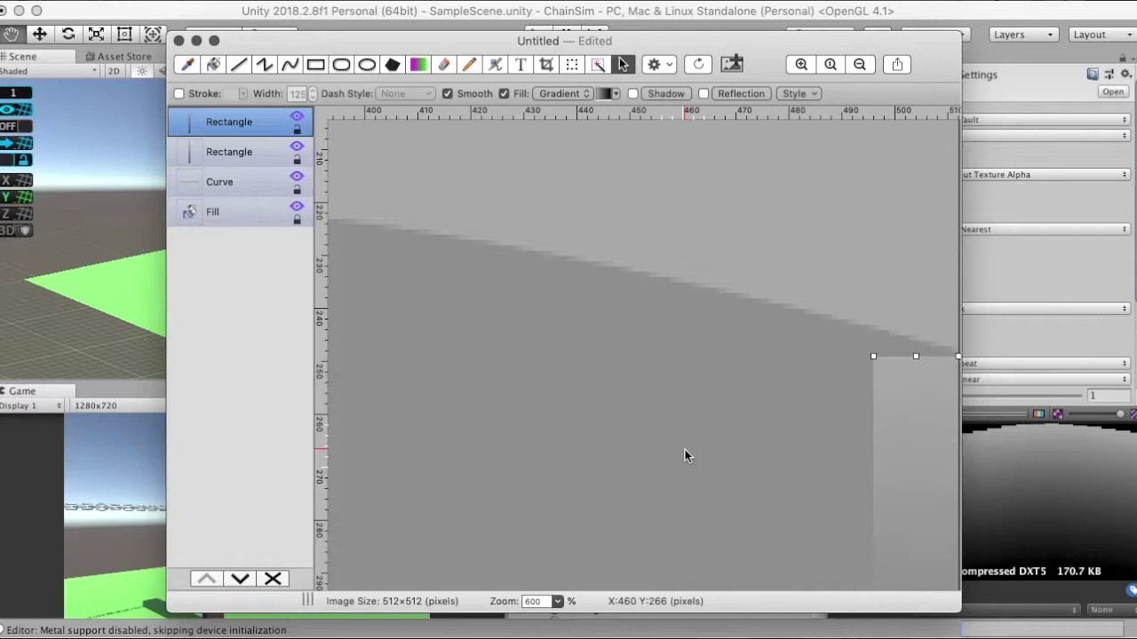
pyautogui.press('Up')
pyautogui.press('Up')
pyautogui.press('Up')
pyautogui.press('Up')
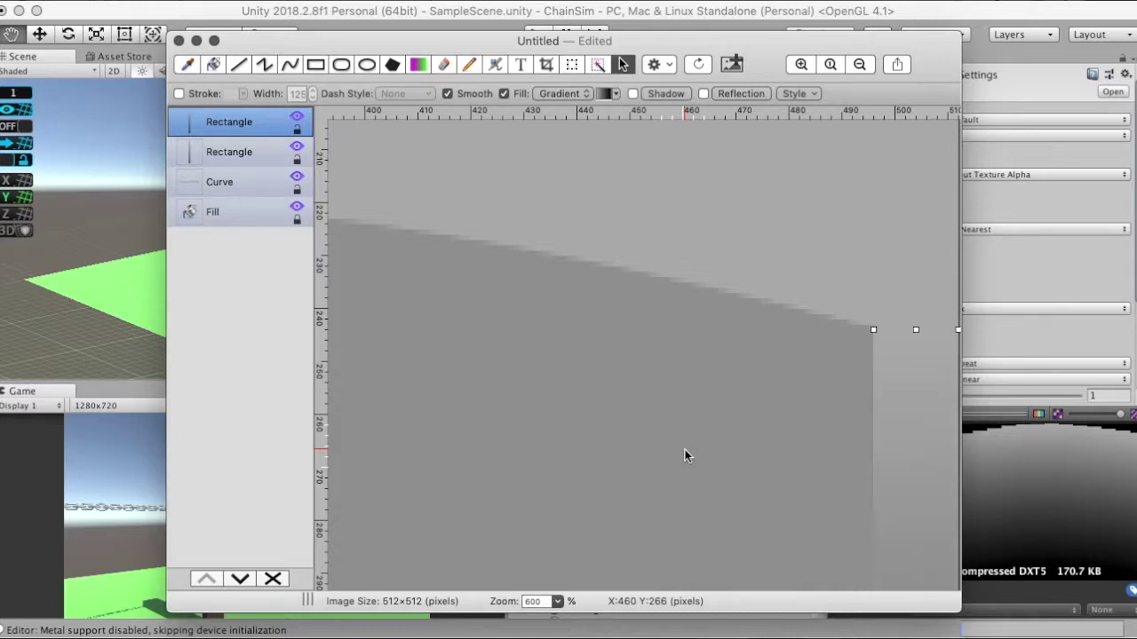
# Paste another gradient strip directly left of the one at the canvas's right edge, with its top meeting the wavy band.
pyautogui.press('super+v')
pyautogui.press('Right')
pyautogui.press('Right')
pyautogui.press('Right')
pyautogui.press('Right')
pyautogui.press('Down')
pyautogui.press('Down')
pyautogui.press('Down')
pyautogui.press('Down')
pyautogui.press('Down')
pyautogui.press('Down')
pyautogui.press('Down')
pyautogui.press('Down')
pyautogui.press('Down')
pyautogui.press('Down')
pyautogui.press('Down')
pyautogui.press('Down')
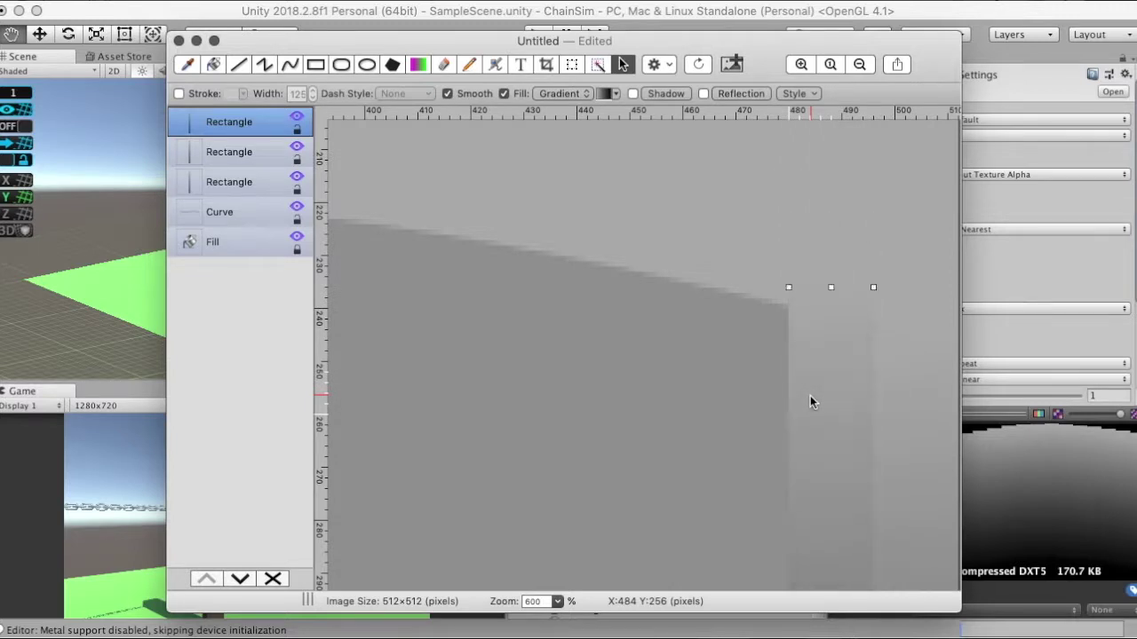
pyautogui.press('Down')
pyautogui.press('Down')
pyautogui.press('Down')
# Add a third pasted strip spanning about x 463 to 479 px and lower its top to the band's edge.
pyautogui.press('super+v')
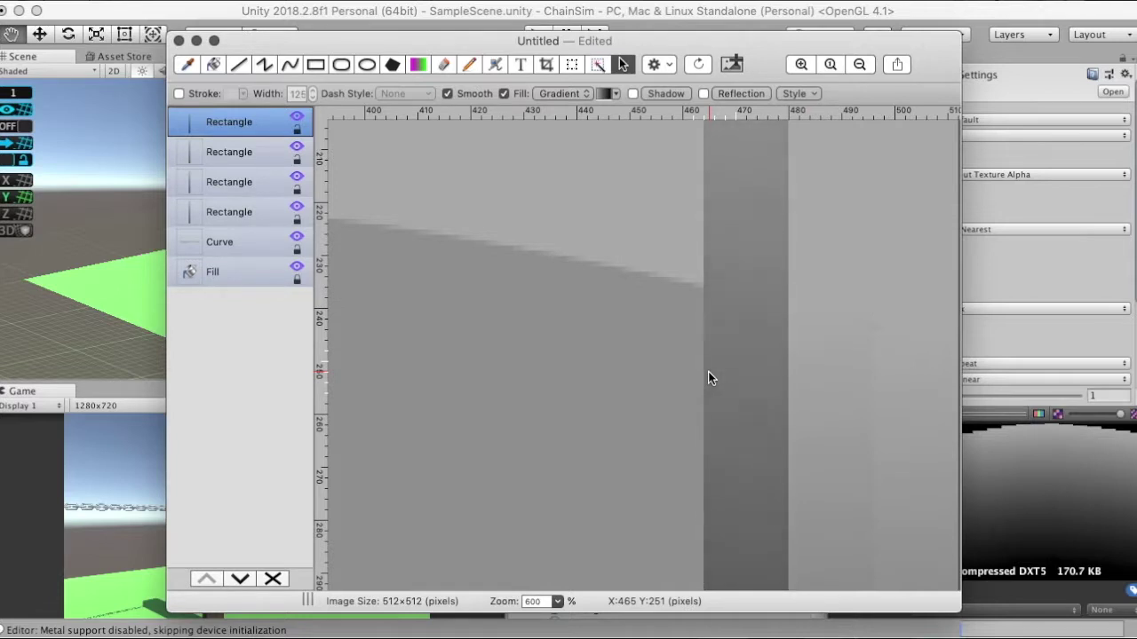
pyautogui.press('Down')
pyautogui.press('Down')
pyautogui.press('Down')
pyautogui.press('Down')
pyautogui.press('Down')
pyautogui.press('Down')
pyautogui.press('Down')
pyautogui.press('Down')
pyautogui.press('Down')
pyautogui.press('Down')
pyautogui.press('Down')
pyautogui.press('Down')
pyautogui.press('Down')
pyautogui.press('Down')
pyautogui.press('Down')
pyautogui.press('Down')
pyautogui.press('Down')
pyautogui.press('Down')
pyautogui.press('Down')
pyautogui.press('Down')
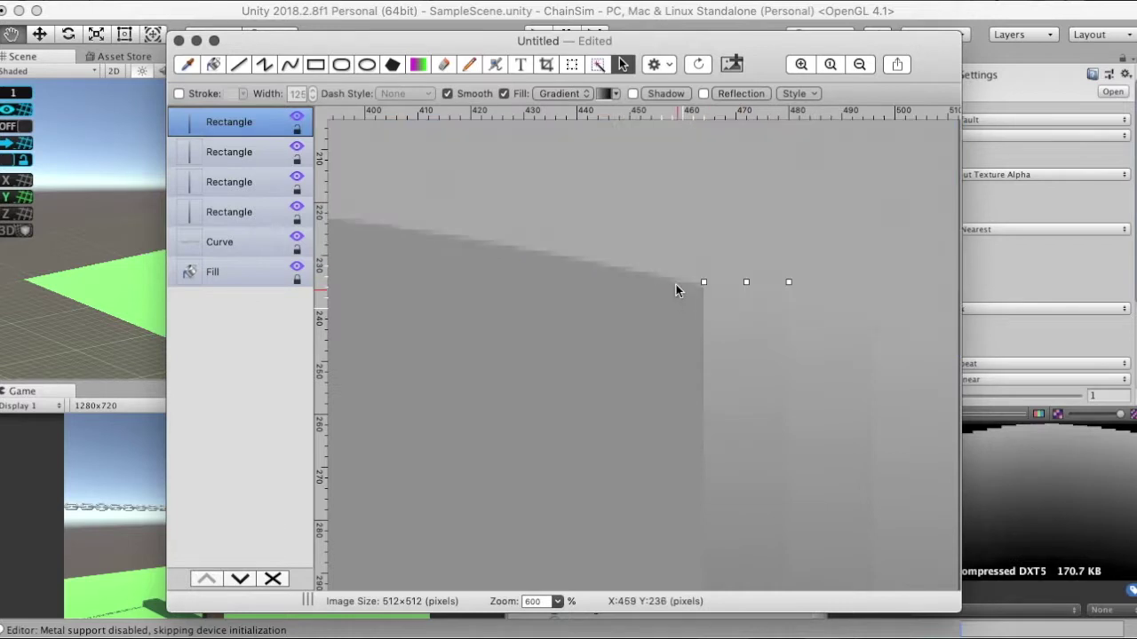
# Place the next pasted strip at about x 447 to 463 px, with its top lowered to the wavy band's edge.
pyautogui.press('Down')
pyautogui.press('Down')
pyautogui.press('Down')
pyautogui.press('Down')
pyautogui.press('Down')
pyautogui.press('Down')
pyautogui.press('Down')
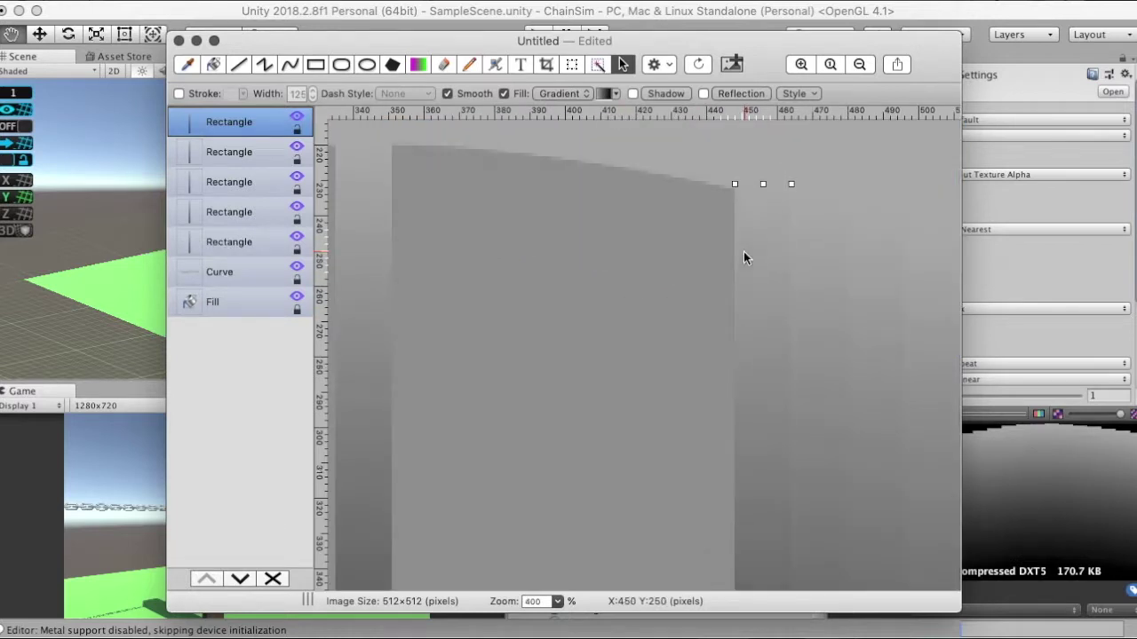
# Keep pasting gradient strips side by side leftward to about x 270 px, lowering each one's top to the wavy band's edge.
pyautogui.press('super+v')
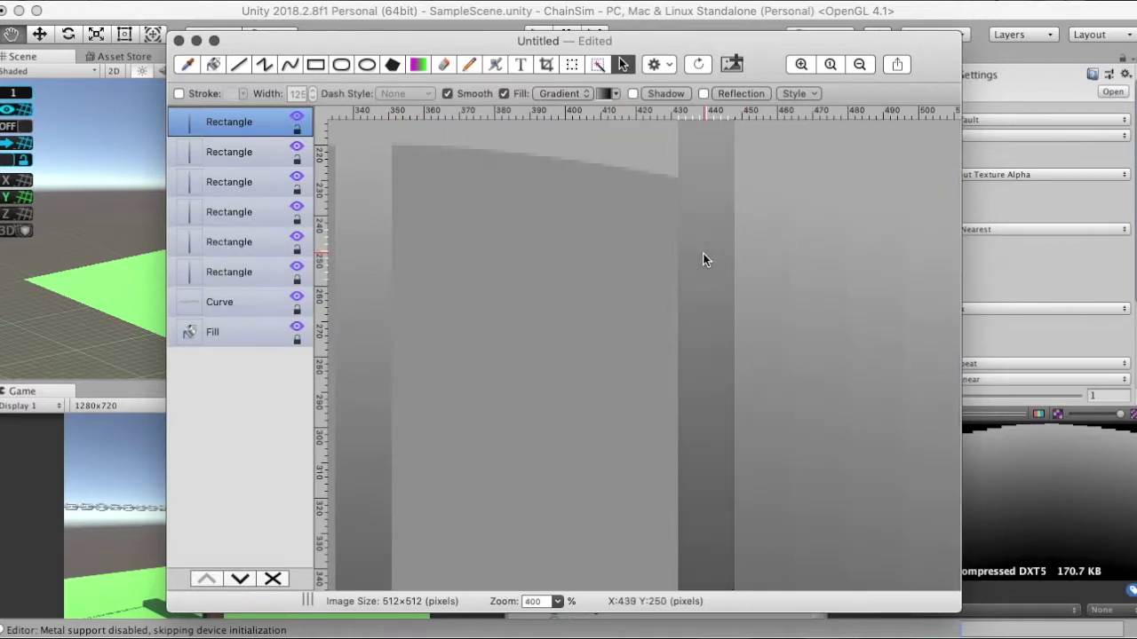
pyautogui.press('super+v')
pyautogui.press('Down')
pyautogui.press('Down')
pyautogui.press('Down')
pyautogui.press('Down')
pyautogui.press('Down')
pyautogui.press('Down')
pyautogui.press('Down')
pyautogui.press('Down')
pyautogui.press('Down')
pyautogui.press('Down')
pyautogui.press('Down')
pyautogui.press('Down')
pyautogui.press('Down')
pyautogui.press('Down')
pyautogui.press('Down')
pyautogui.press('Down')
pyautogui.press('Down')
pyautogui.press('Down')
pyautogui.press('Down')
pyautogui.press('Down')
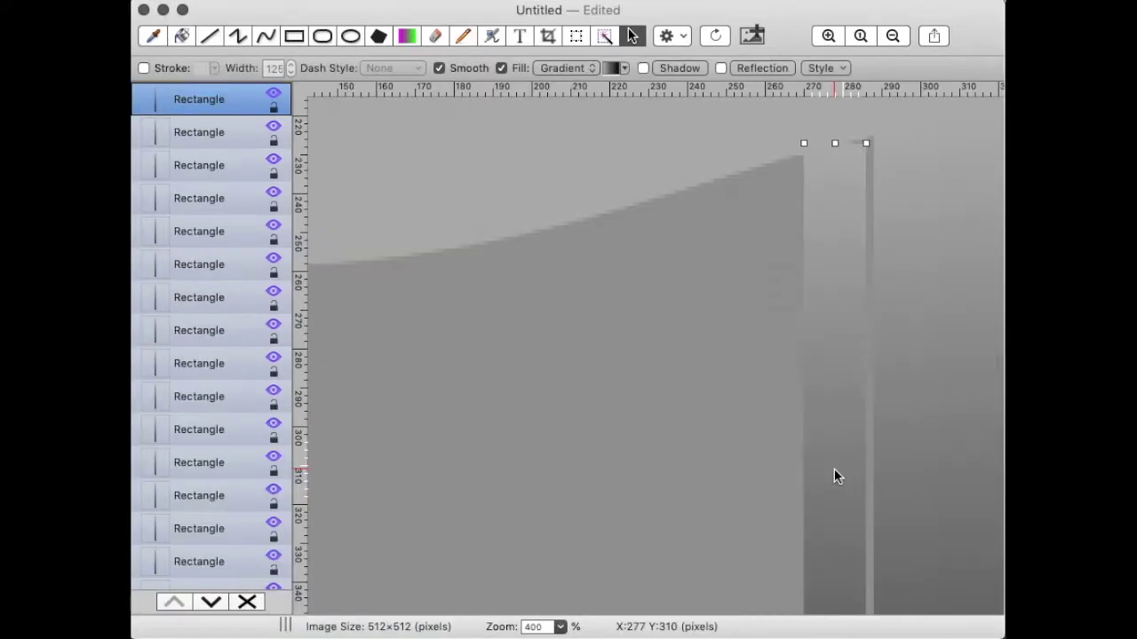
# Butt the current strip against its right neighbour and paste another at about x 256 to 272 px, its top on the band's edge.
pyautogui.press('Right')
pyautogui.press('Right')
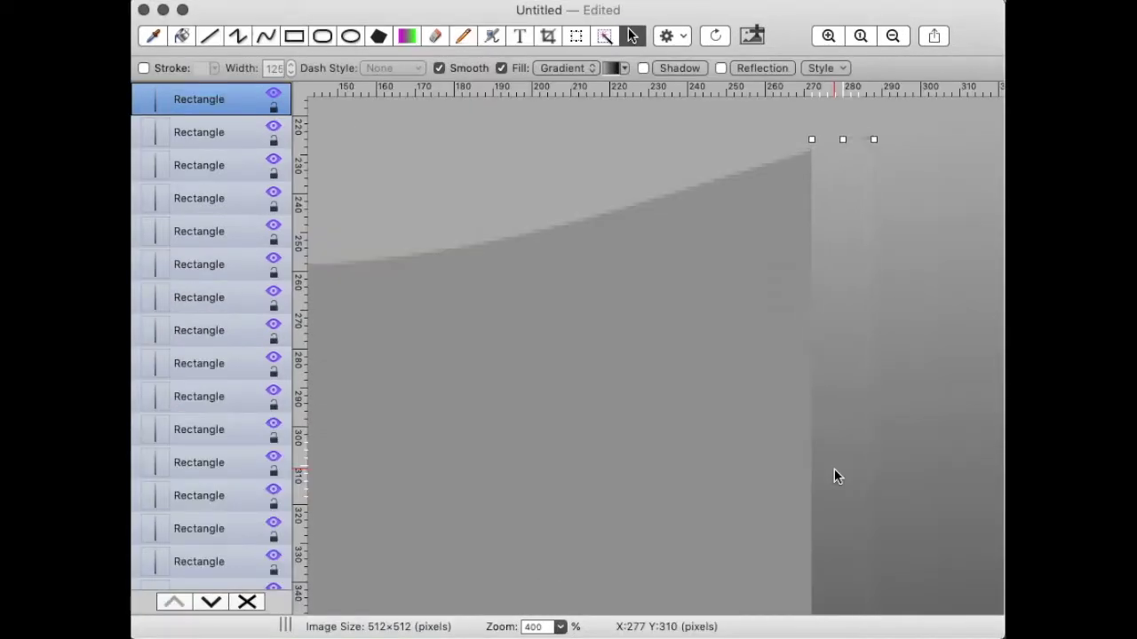
pyautogui.press('super+v')
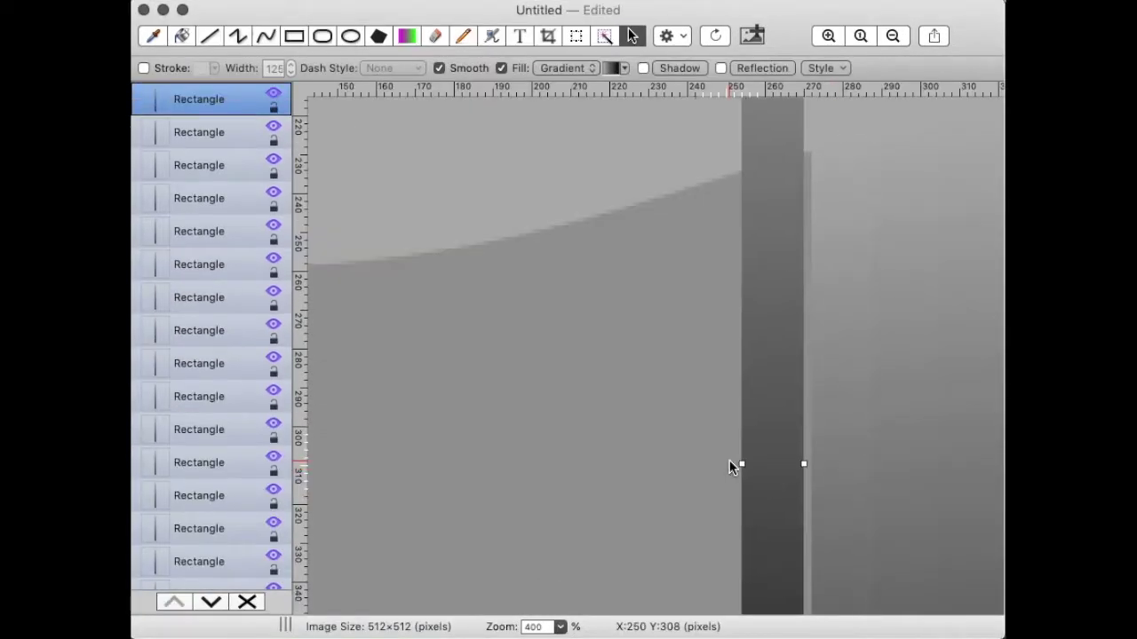
pyautogui.press('Right')
pyautogui.press('Right')
pyautogui.press('Down')
pyautogui.press('Down')
pyautogui.press('Down')
pyautogui.press('Down')
pyautogui.press('Down')
pyautogui.press('Down')
pyautogui.press('Down')
pyautogui.press('Down')
pyautogui.press('Down')
pyautogui.press('Down')
pyautogui.press('Down')
pyautogui.press('Down')
pyautogui.press('Down')
pyautogui.press('Down')
pyautogui.press('Down')
pyautogui.press('Down')
pyautogui.press('Down')
pyautogui.press('Down')
pyautogui.press('Down')
pyautogui.press('Down')
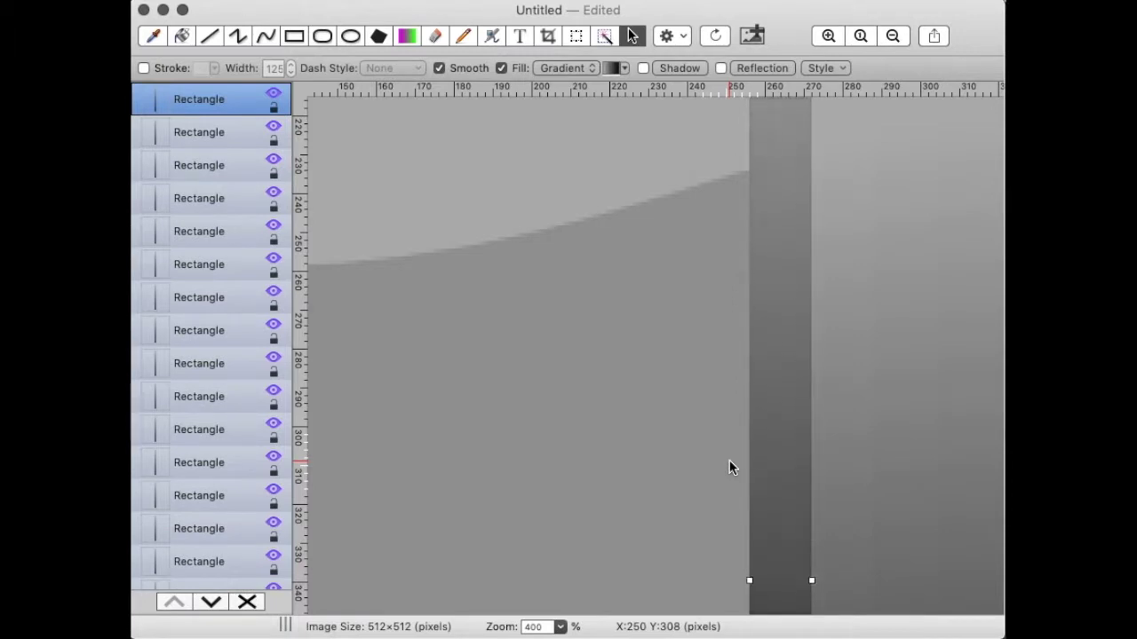
pyautogui.press('Up')
pyautogui.press('Up')
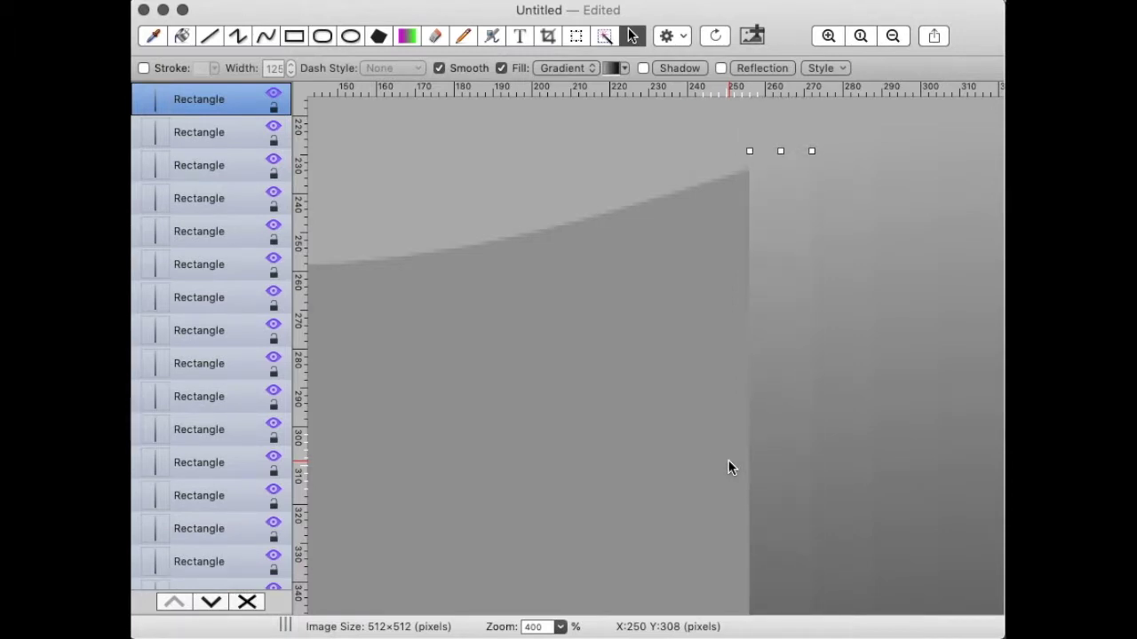
# Add a gradient strip at about x 240 to 256 px, with its top lowered to the wavy band's edge.
pyautogui.press('super+v')
pyautogui.press('Right')
pyautogui.press('Right')
pyautogui.press('Down')
pyautogui.press('Down')
pyautogui.press('Down')
pyautogui.press('Down')
pyautogui.press('Down')
pyautogui.press('Down')
pyautogui.press('Down')
pyautogui.press('Down')
pyautogui.press('Down')
pyautogui.press('Down')
pyautogui.press('Down')
pyautogui.press('Down')
pyautogui.press('Down')
pyautogui.press('Down')
pyautogui.press('Down')
pyautogui.press('Down')
pyautogui.press('Down')
pyautogui.press('Down')
pyautogui.press('Down')
pyautogui.press('Down')
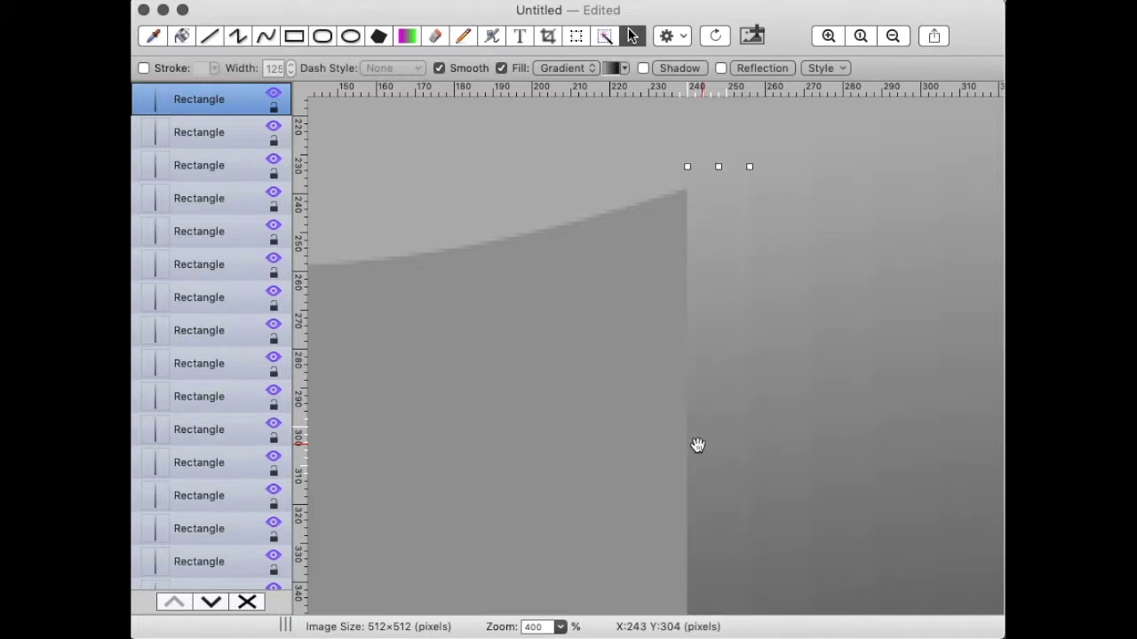
# Paste gradient strips side by side from x 240 px leftward to about x 192 px, aligning each top with the band's edge.
pyautogui.scroll(-15, 639, 444)
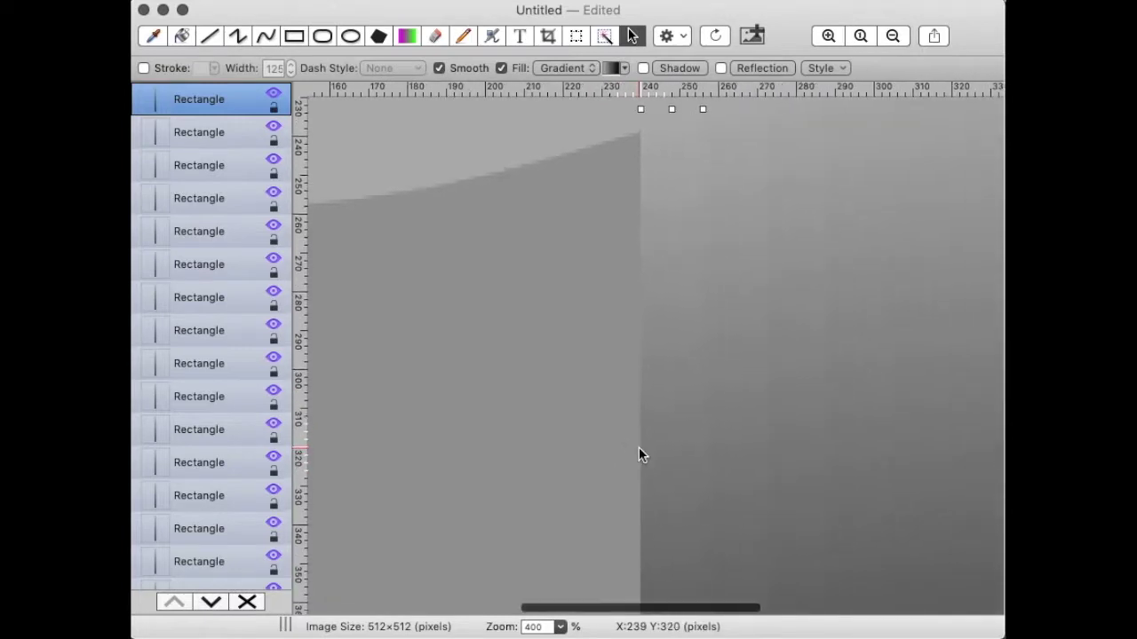
pyautogui.hscroll(10, 642, 455)
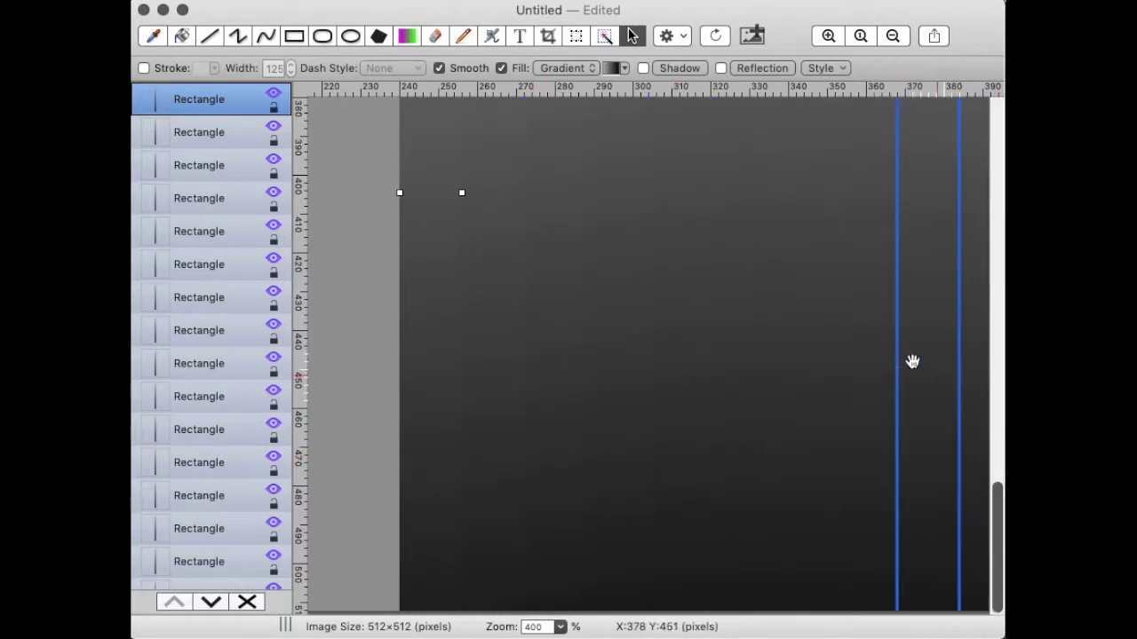
pyautogui.hscroll(-15, 411, 456)
pyautogui.scroll(20, 411, 456)
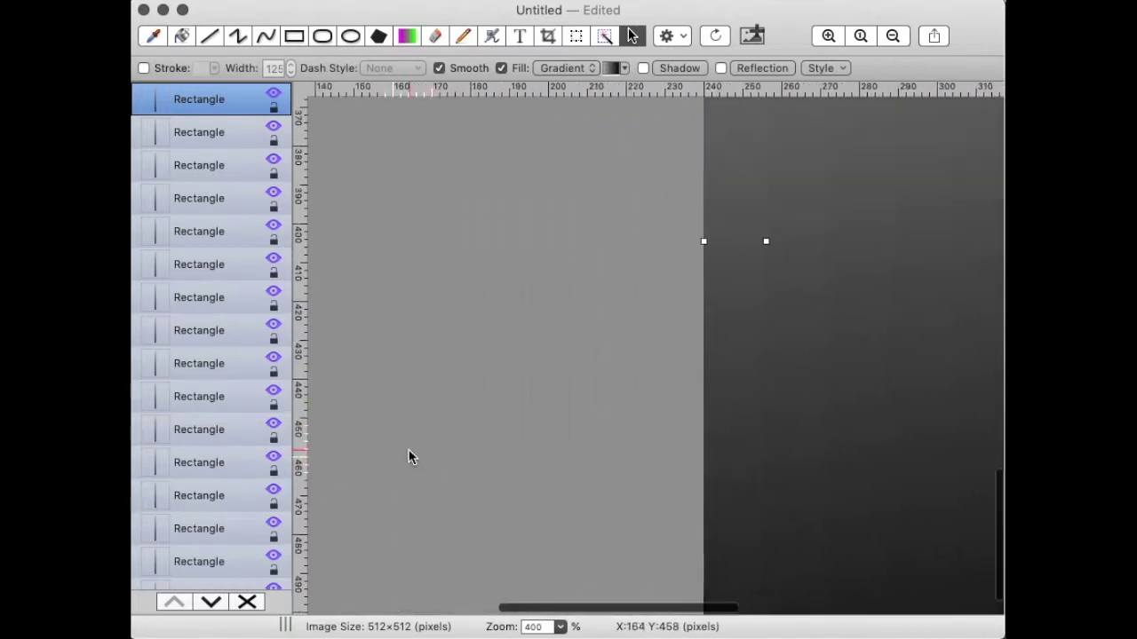
pyautogui.press('Down')
pyautogui.press('Up')
pyautogui.press('Up')
pyautogui.press('super+v')
pyautogui.hotkey('shift', 'Down')
pyautogui.hotkey('shift', 'Down')
pyautogui.hotkey('shift', 'Down')
pyautogui.hotkey('shift', 'Down')
pyautogui.hotkey('shift', 'Down')
pyautogui.hotkey('shift', 'Down')
pyautogui.hotkey('shift', 'Down')
pyautogui.hotkey('shift', 'Down')
pyautogui.hotkey('shift', 'Down')
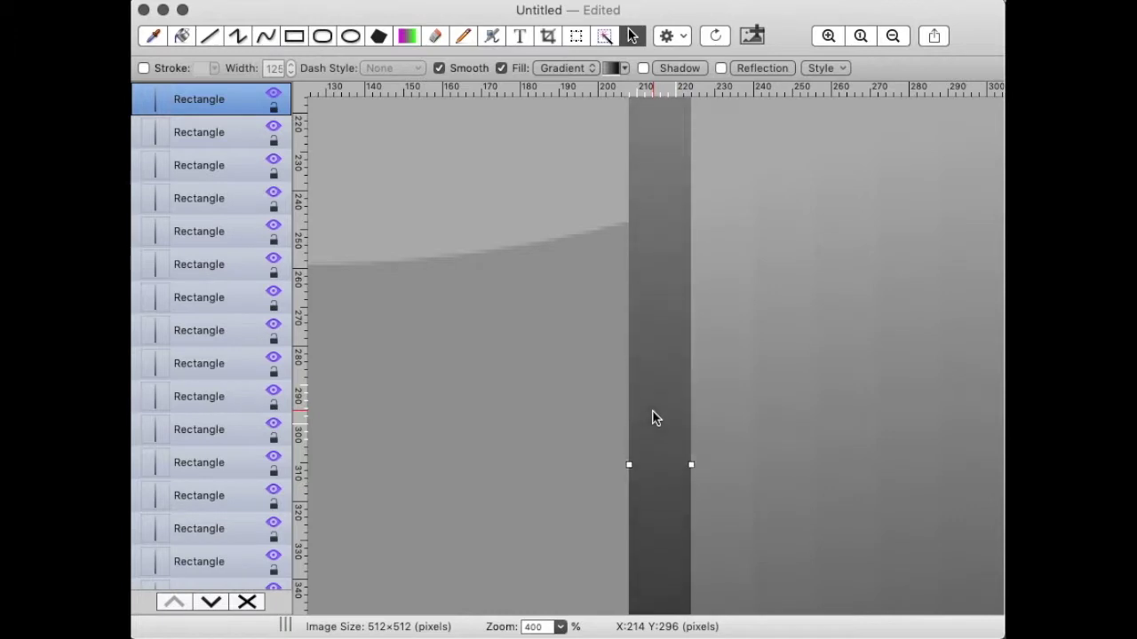
pyautogui.hotkey('shift', 'Up')
pyautogui.press('super+v')
pyautogui.moveTo(558, 444); pyautogui.dragTo(606, 588)
pyautogui.scroll(-3, 588, 470)
# Extend the row of pasted strips from about x 192 px to x 144 px, fitting each top to the band's edge.
pyautogui.press('super+v')
pyautogui.moveTo(524, 355); pyautogui.dragTo(502, 459)
pyautogui.hscroll(-4, 525, 399)
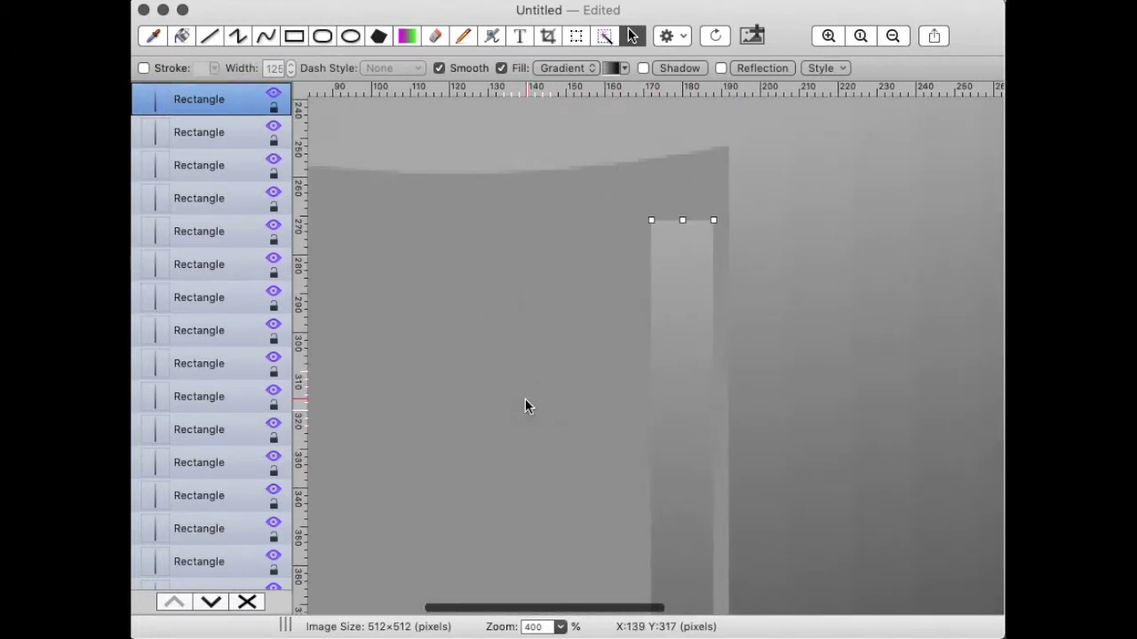
pyautogui.hotkey('shift', 'Right')
pyautogui.hotkey('shift', 'Up')
pyautogui.hotkey('shift', 'Up')
pyautogui.hotkey('shift', 'Up')
pyautogui.press('super+v')
pyautogui.moveTo(652, 360); pyautogui.dragTo(648, 311)
pyautogui.scroll(6, 647, 467)
pyautogui.scroll(5, 648, 311)
pyautogui.hotkey('shift', 'Up')
pyautogui.hscroll(-4, 647, 311)
pyautogui.press('super+v')
pyautogui.moveTo(721, 287); pyautogui.dragTo(717, 357)
pyautogui.hotkey('shift', 'Down')
pyautogui.hotkey('shift', 'Down')
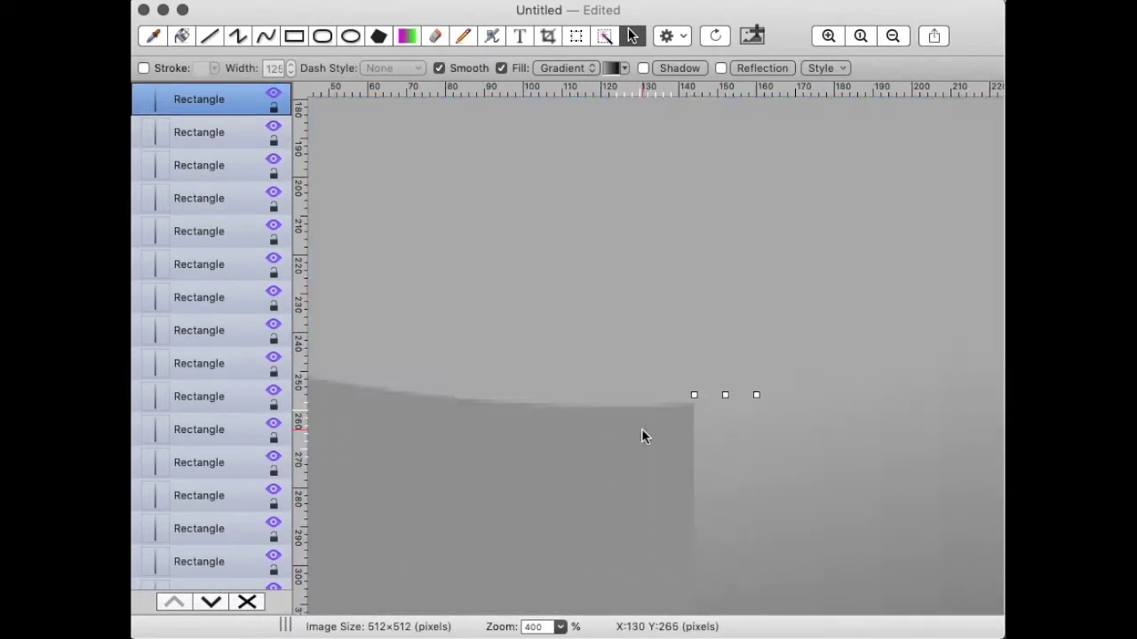
# Fill the remaining area from about x 144 px to the canvas's left edge with pasted strips that follow the band's edge.
pyautogui.press('super+v')
pyautogui.scroll(-7, 689, 432)
pyautogui.scroll(3, 675, 426)
pyautogui.click(654, 418)
pyautogui.moveTo(654, 417); pyautogui.dragTo(670, 488)
pyautogui.scroll(-3, 734, 330)
pyautogui.scroll(3, 736, 330)
pyautogui.moveTo(657, 284); pyautogui.dragTo(595, 447)
pyautogui.scroll(-2, 665, 339)
pyautogui.scroll(-2, 586, 445)
pyautogui.press('Right')
pyautogui.press('Right')
pyautogui.press('Right')
pyautogui.press('Right')
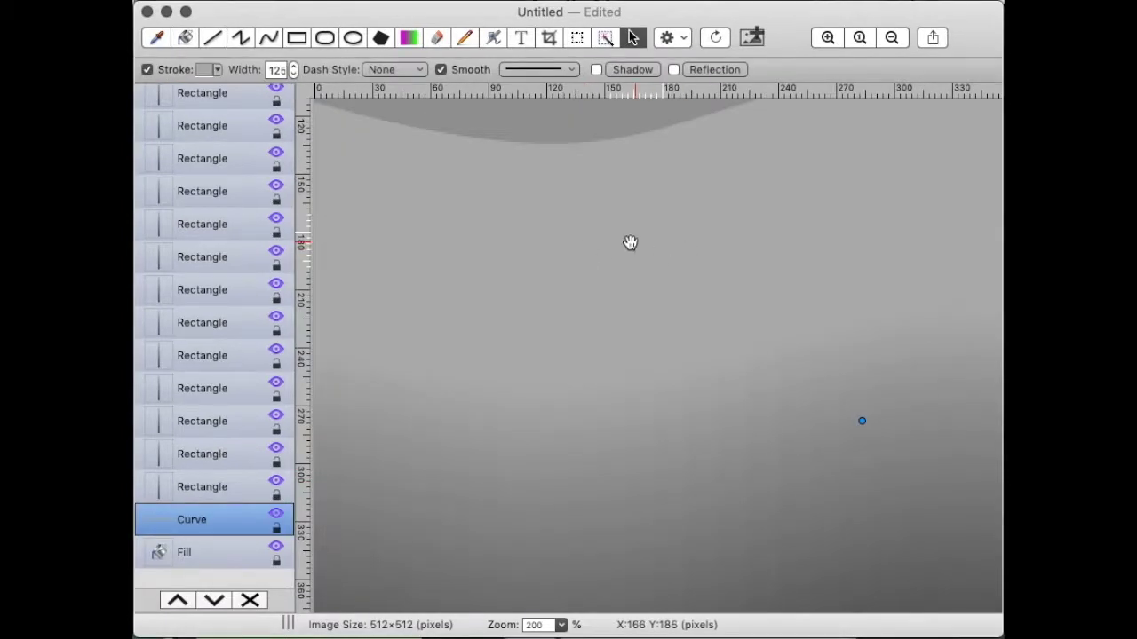
# Examine the finished row of gradient strips and the joins between neighbouring strips at higher magnification.
pyautogui.hscroll(2, 624, 269)
pyautogui.hscroll(5, 624, 268)
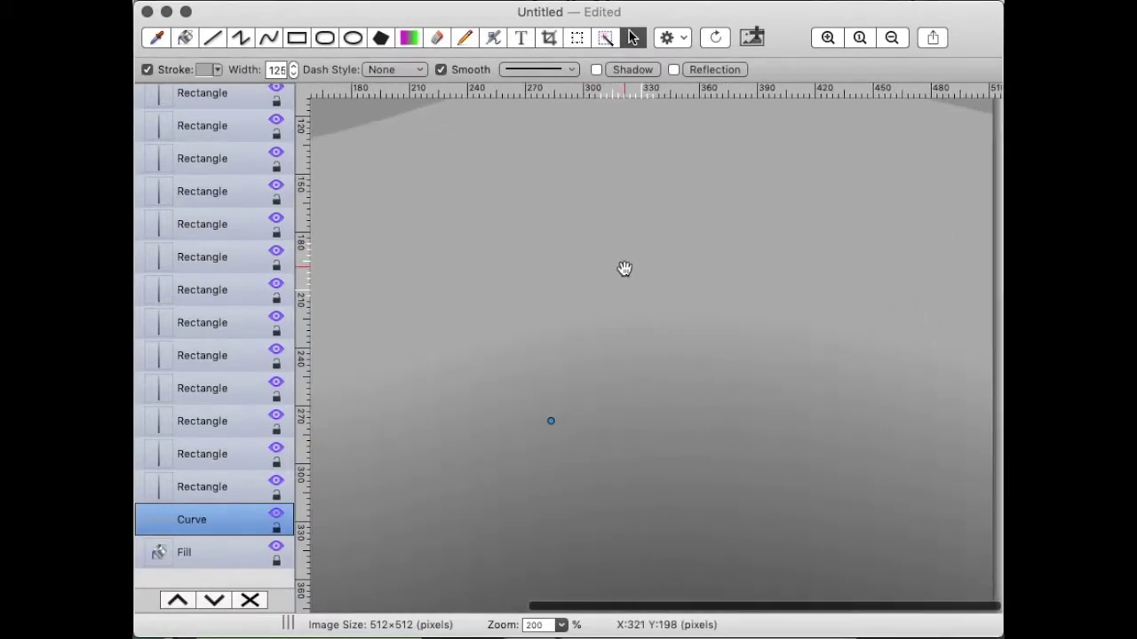
pyautogui.scroll(2, 625, 269)
pyautogui.scroll(-8, 623, 267)
pyautogui.hscroll(-4, 624, 267)
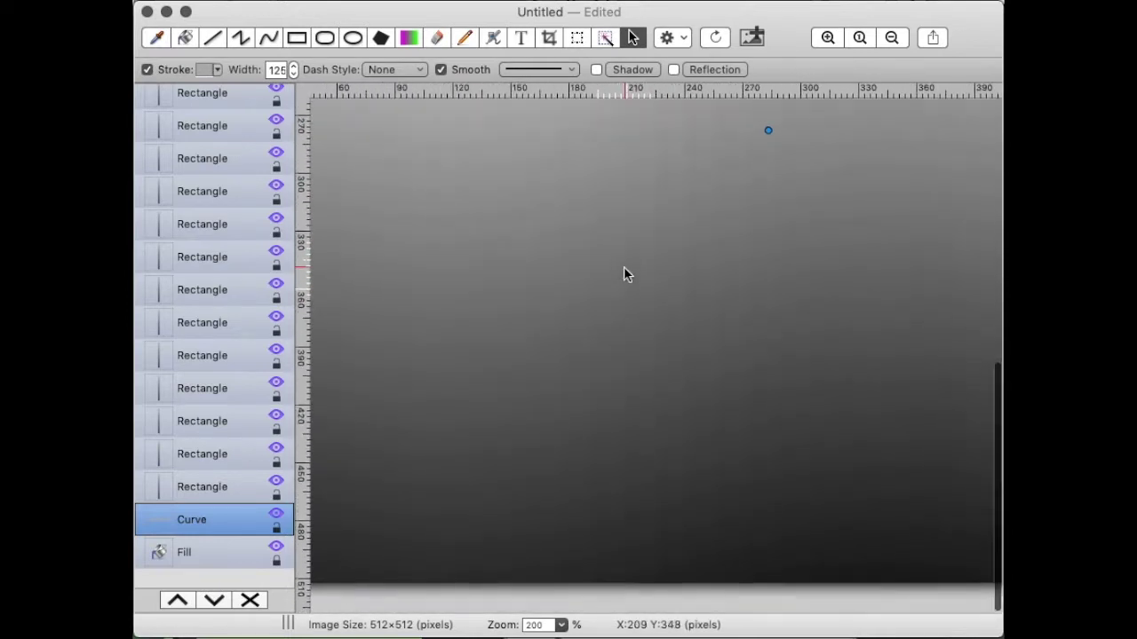
pyautogui.moveTo(703, 196); pyautogui.dragTo(858, 63)
pyautogui.click(828, 39)
pyautogui.hscroll(-5, 762, 223)
pyautogui.scroll(2, 762, 223)
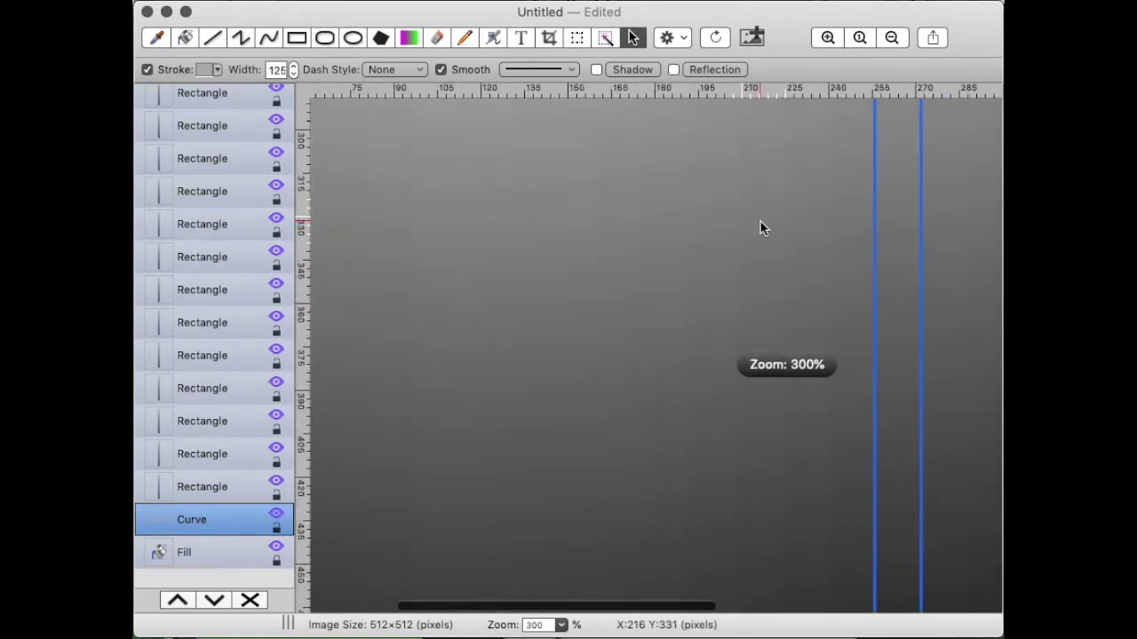
pyautogui.hscroll(6, 761, 227)
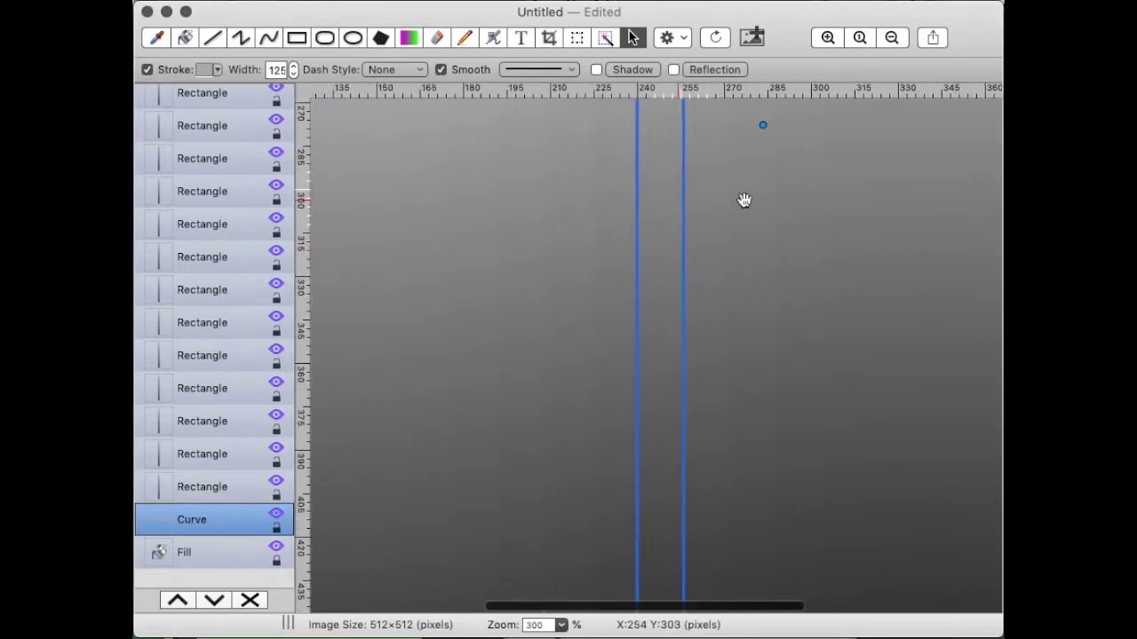
pyautogui.moveTo(573, 210); pyautogui.dragTo(544, 184)
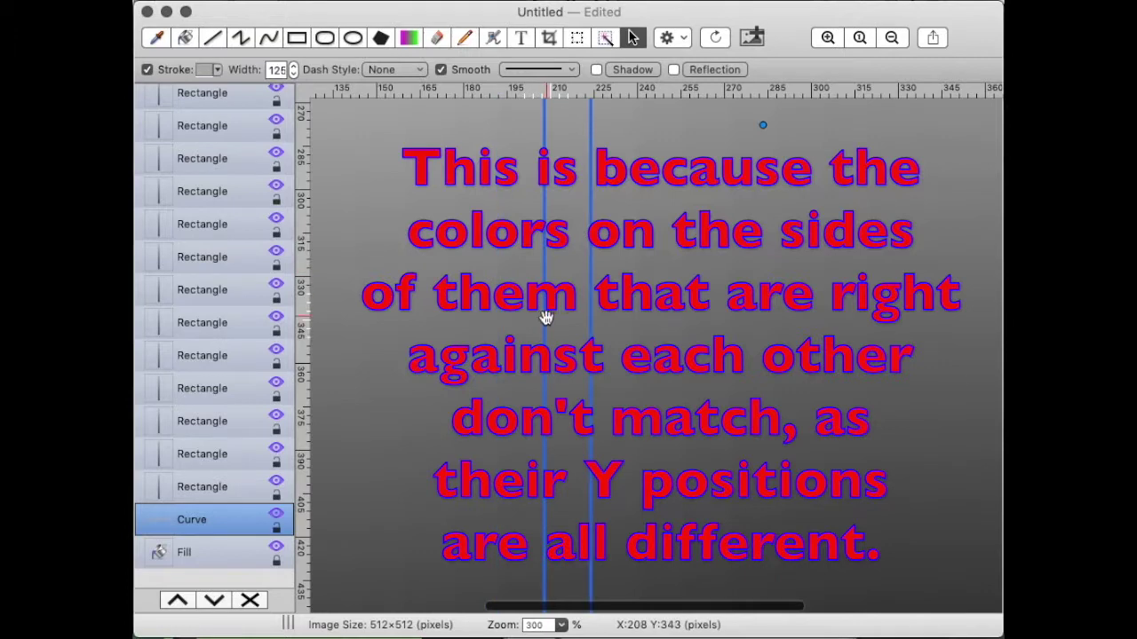
pyautogui.moveTo(545, 231); pyautogui.dragTo(539, 232)
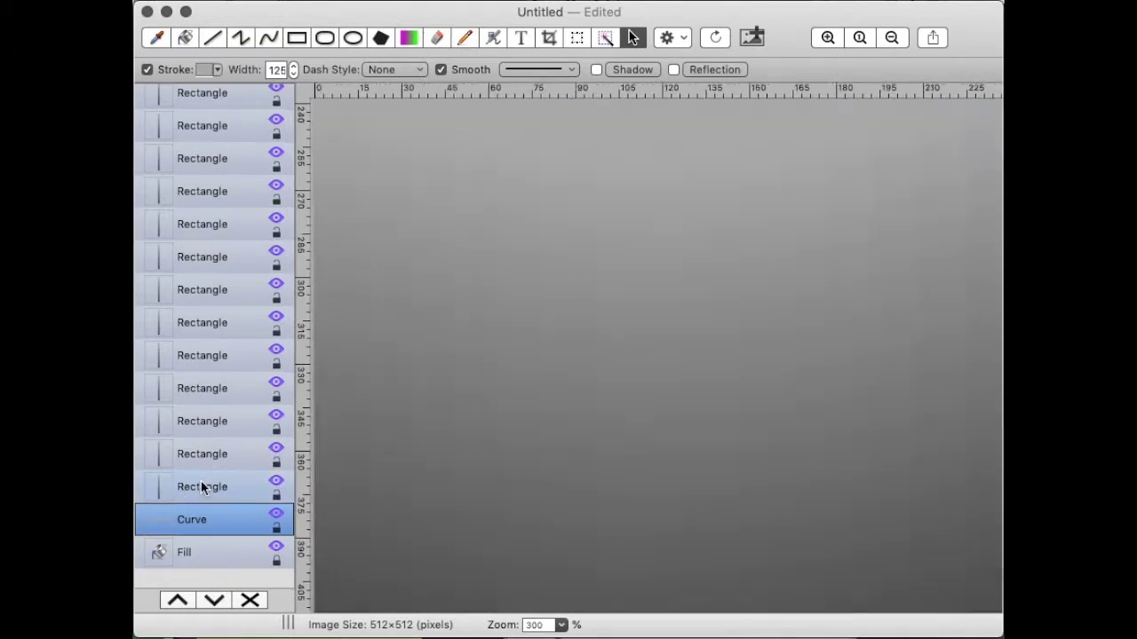
# Select all the gradient strip rectangle layers, leaving out Curve and Fill, and group them.
pyautogui.click(202, 487)
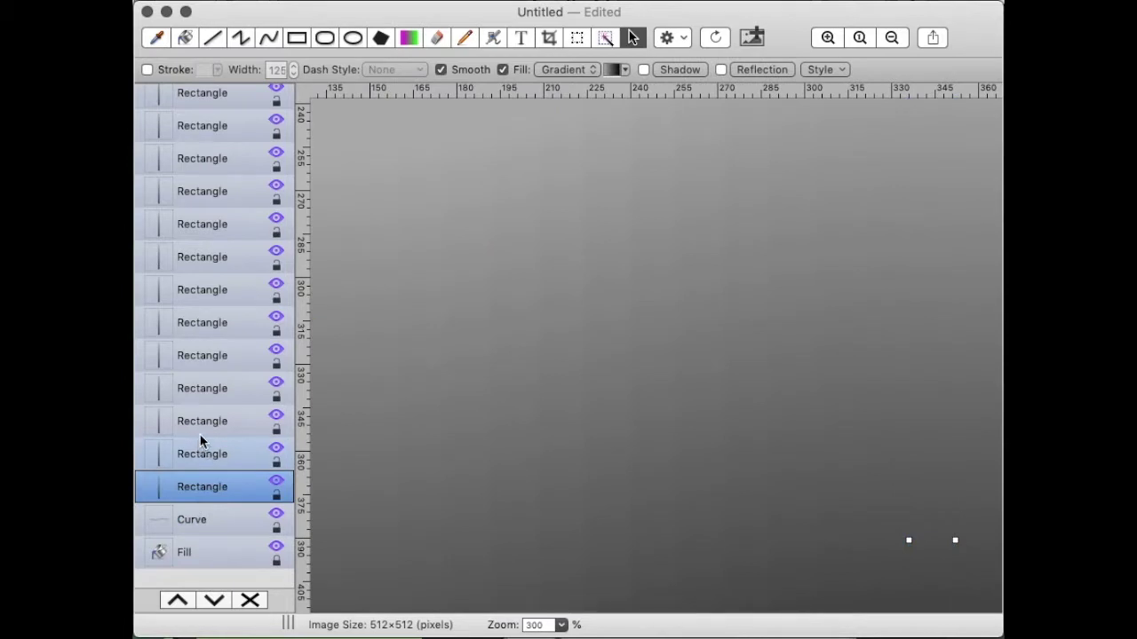
pyautogui.scroll(8, 201, 405)
pyautogui.scroll(-1, 194, 293)
pyautogui.click(188, 127)
pyautogui.keyDown('shift'); pyautogui.click(184, 101); pyautogui.keyUp('shift')
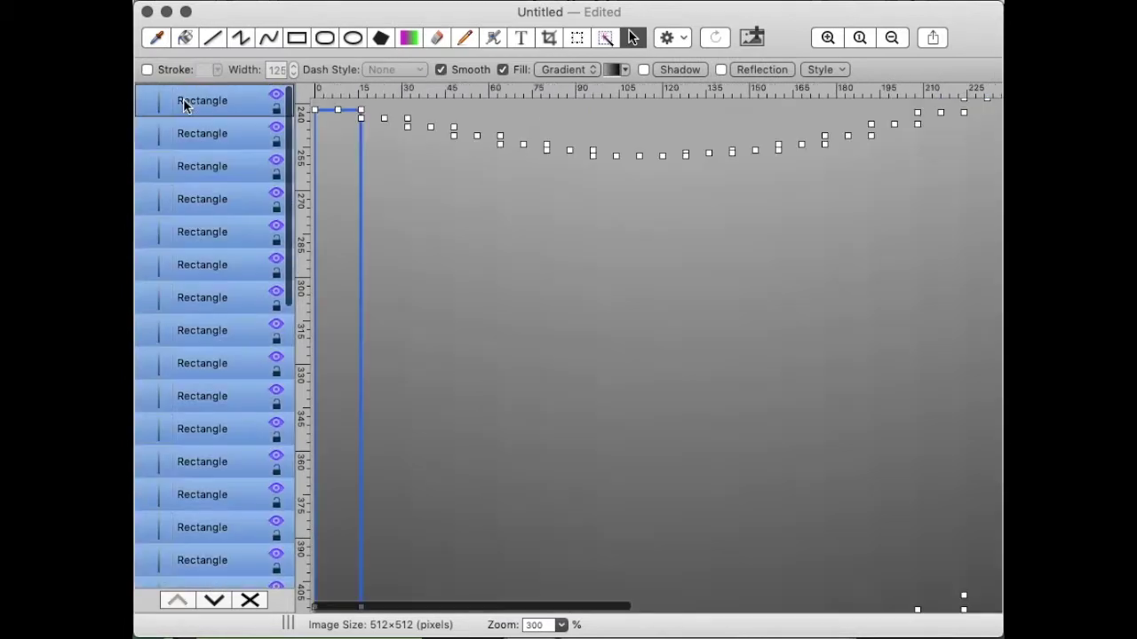
pyautogui.scroll(-1, 195, 236)
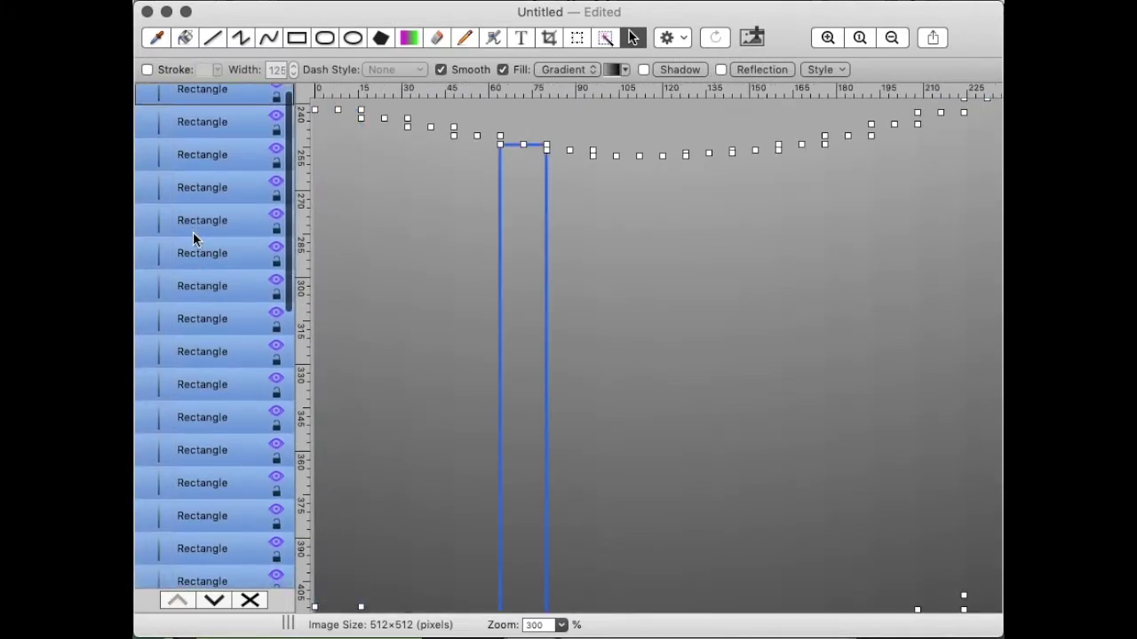
pyautogui.rightClick(194, 232)
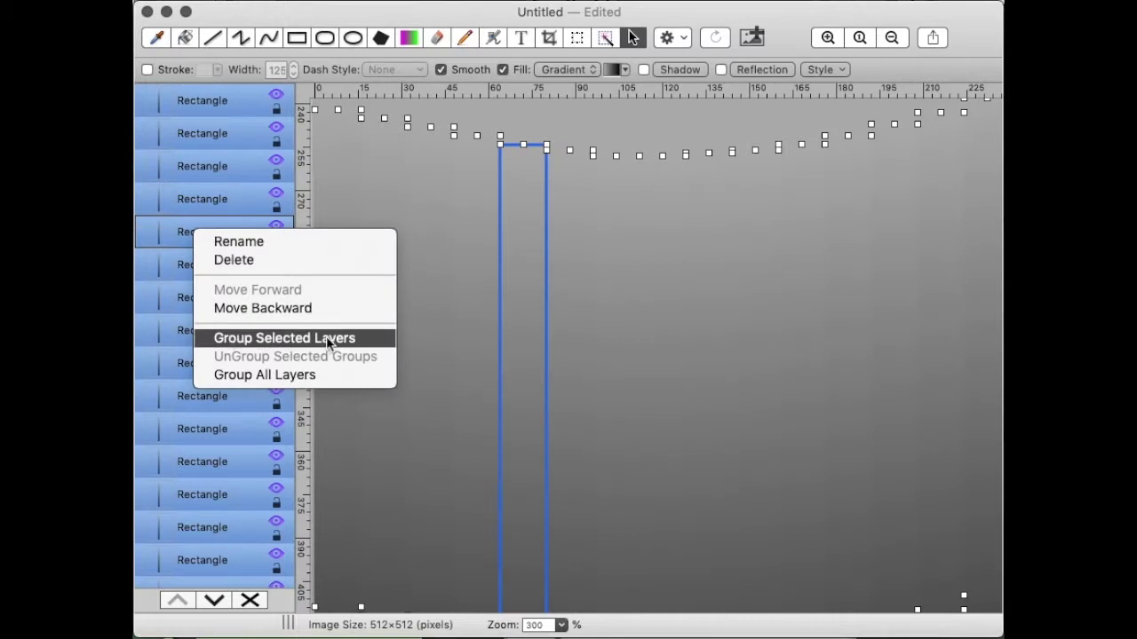
pyautogui.click(285, 338)
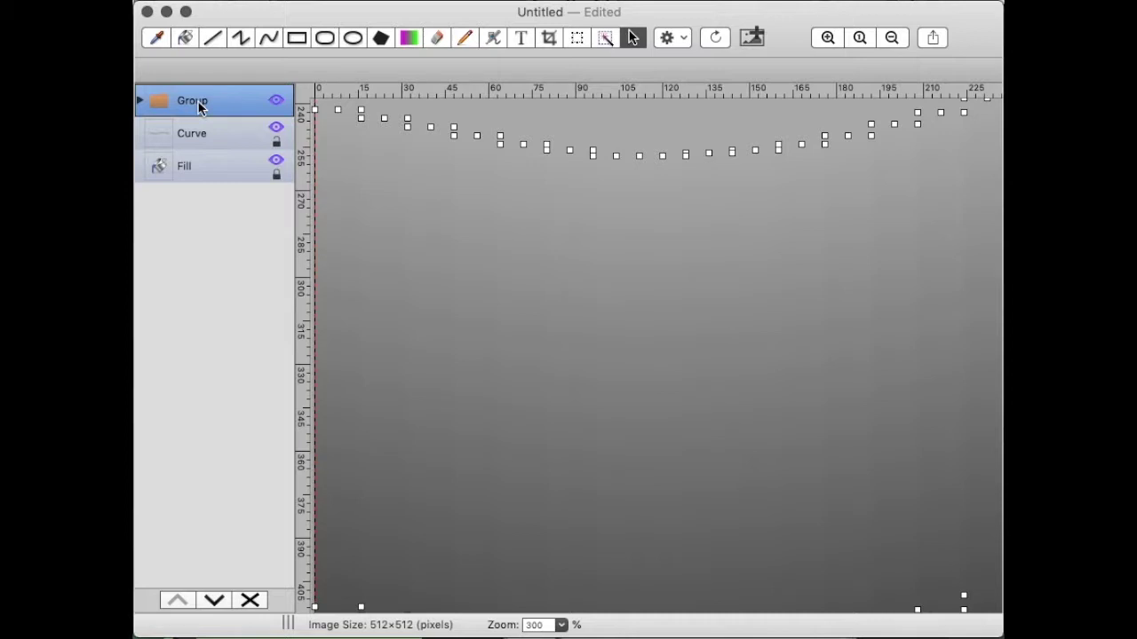
# Rename the group of gradient strips as MainSlope.
pyautogui.rightClick(198, 107)
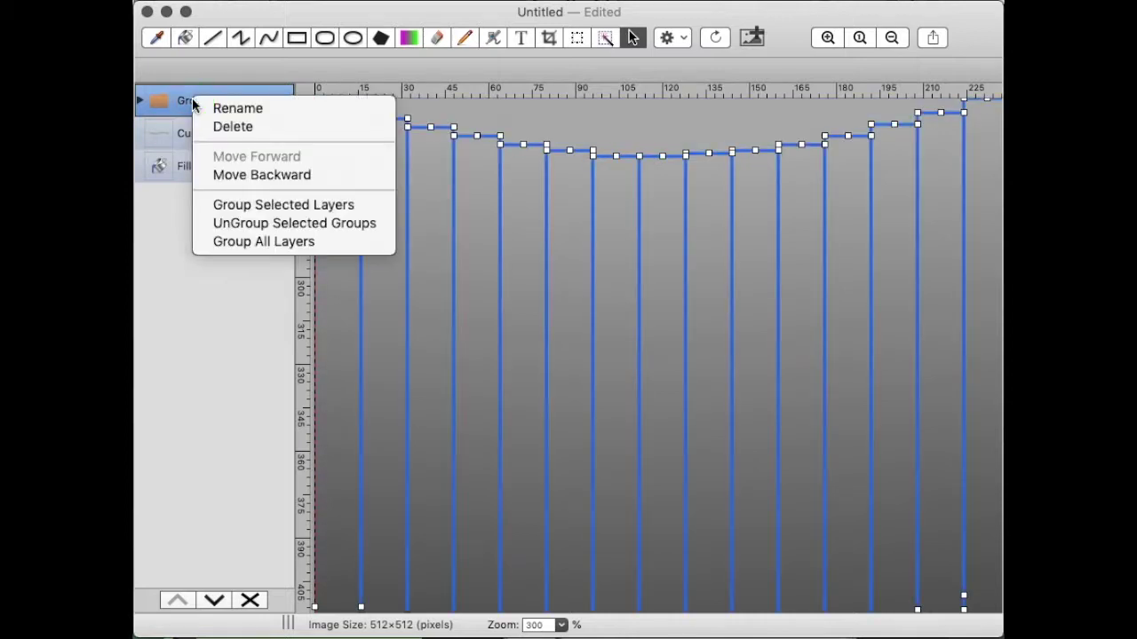
pyautogui.click(237, 107)
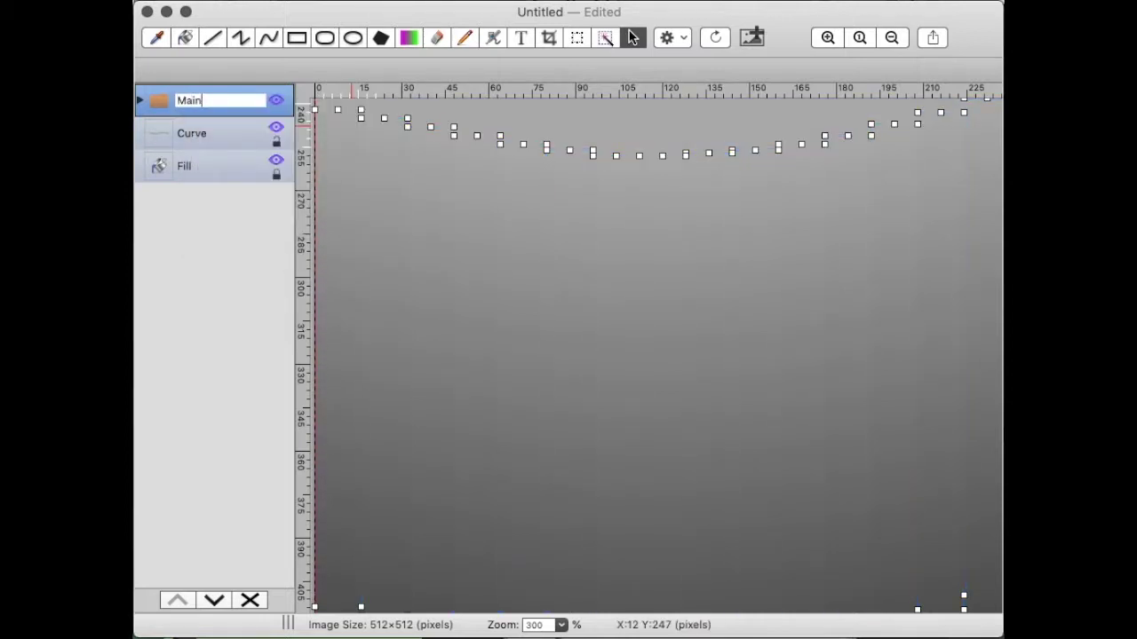
pyautogui.write('MainSlope')
pyautogui.press('Return')
# Export the MainSlope group as an image named MainSlope into the Assets folder, and switch from Unity back to the drawing.
pyautogui.scroll(5, 469, 285)
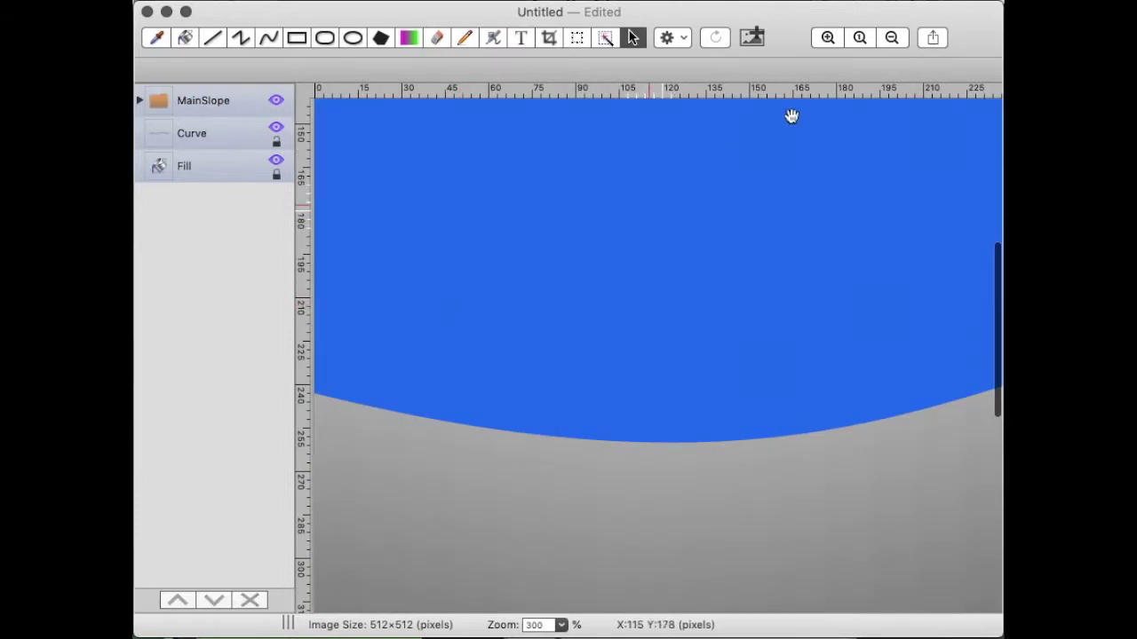
pyautogui.click(892, 38)
pyautogui.click(892, 37)
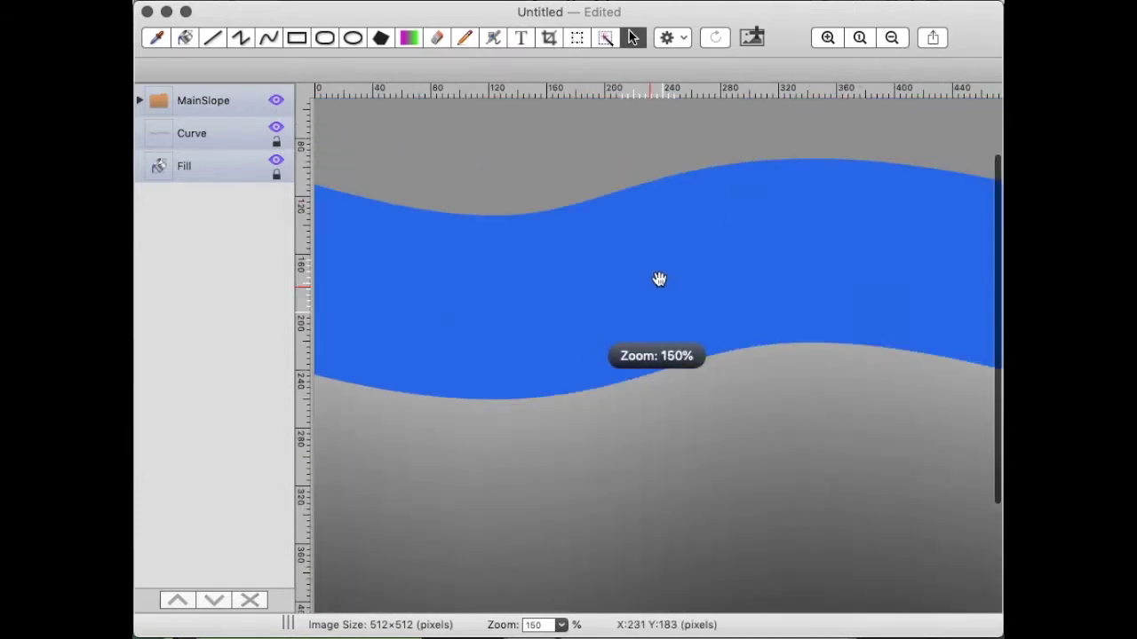
pyautogui.scroll(-3, 587, 343)
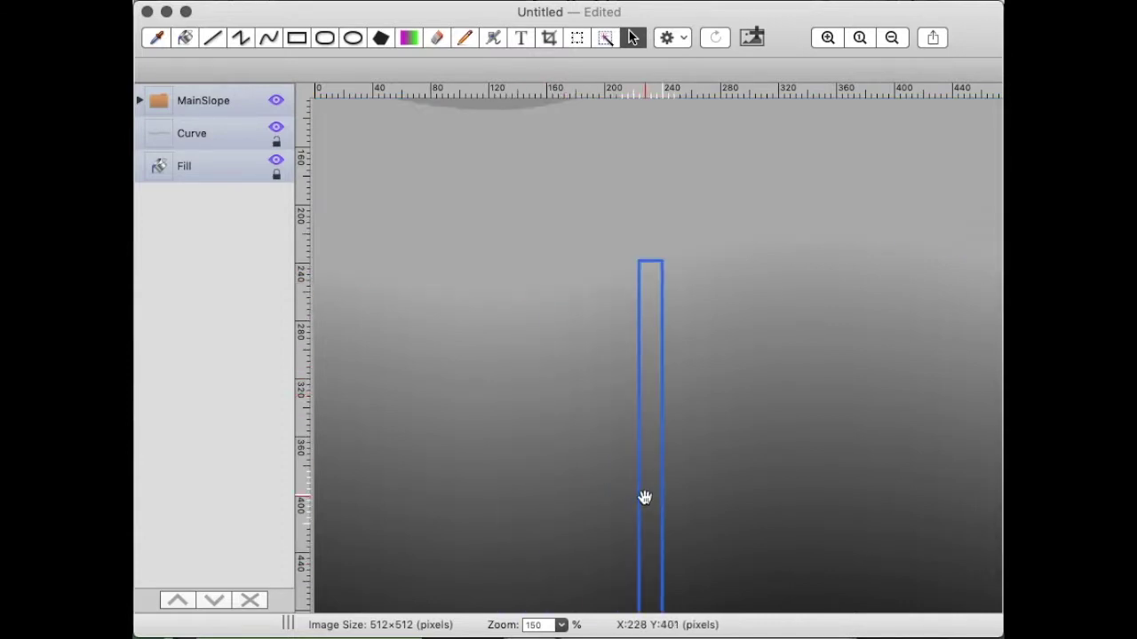
pyautogui.scroll(-2, 644, 497)
pyautogui.scroll(2, 645, 502)
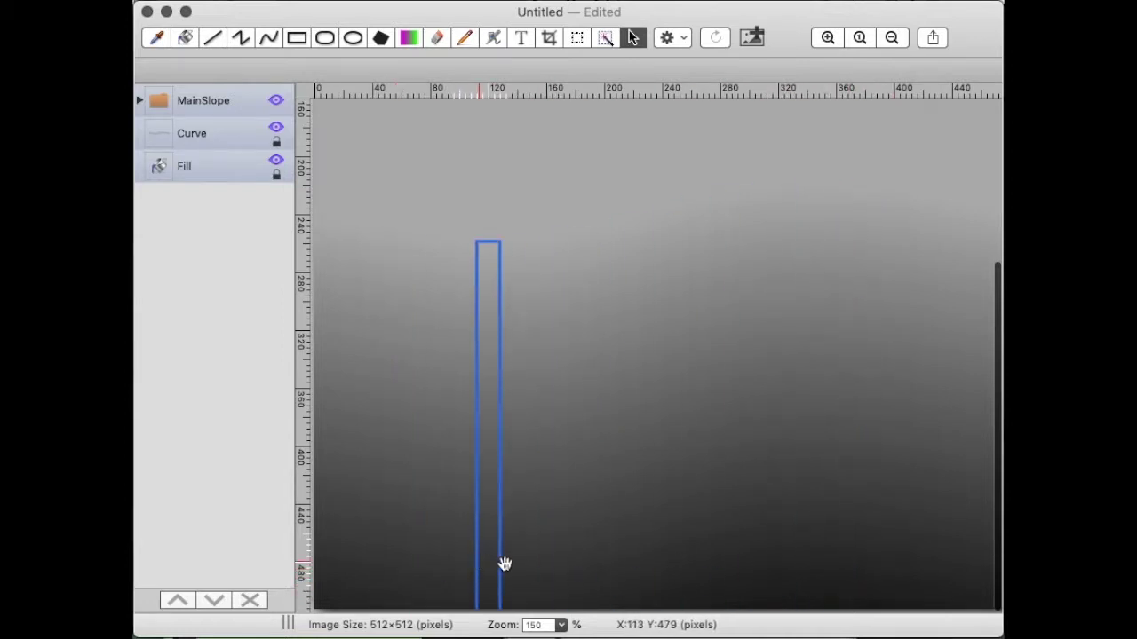
pyautogui.click(369, 566)
pyautogui.click(203, 101)
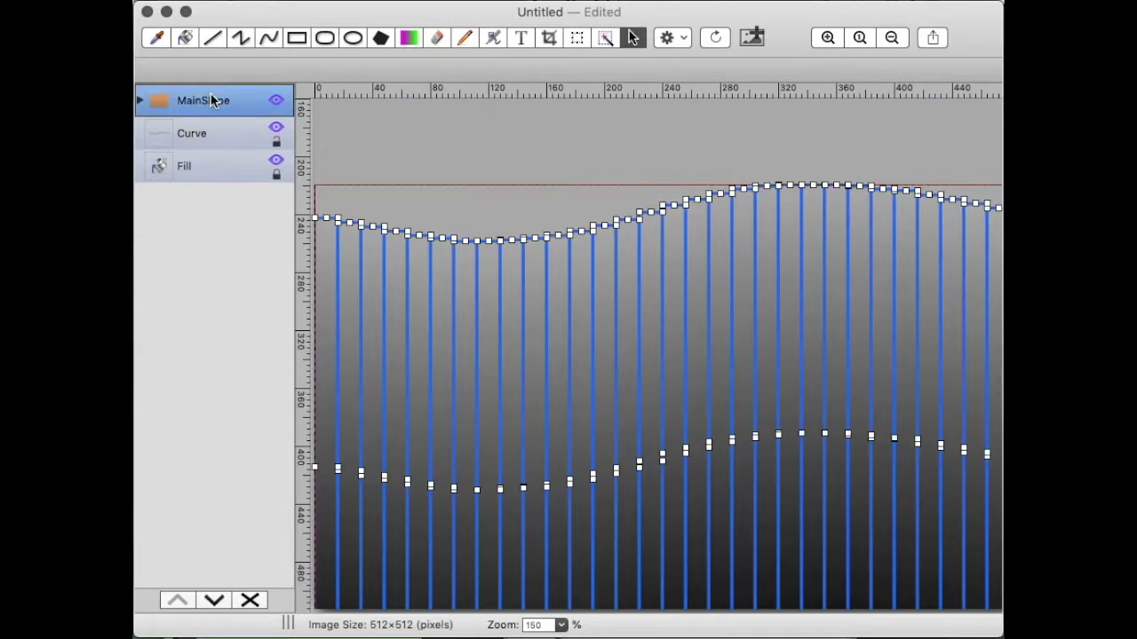
pyautogui.scroll(1, 655, 325)
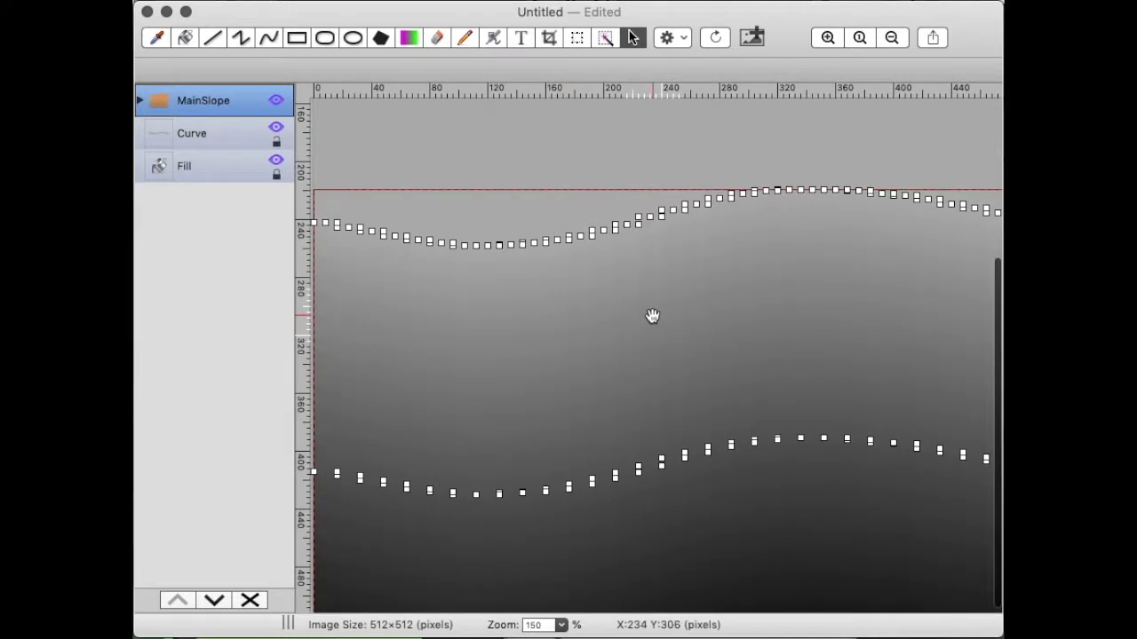
pyautogui.rightClick(749, 215)
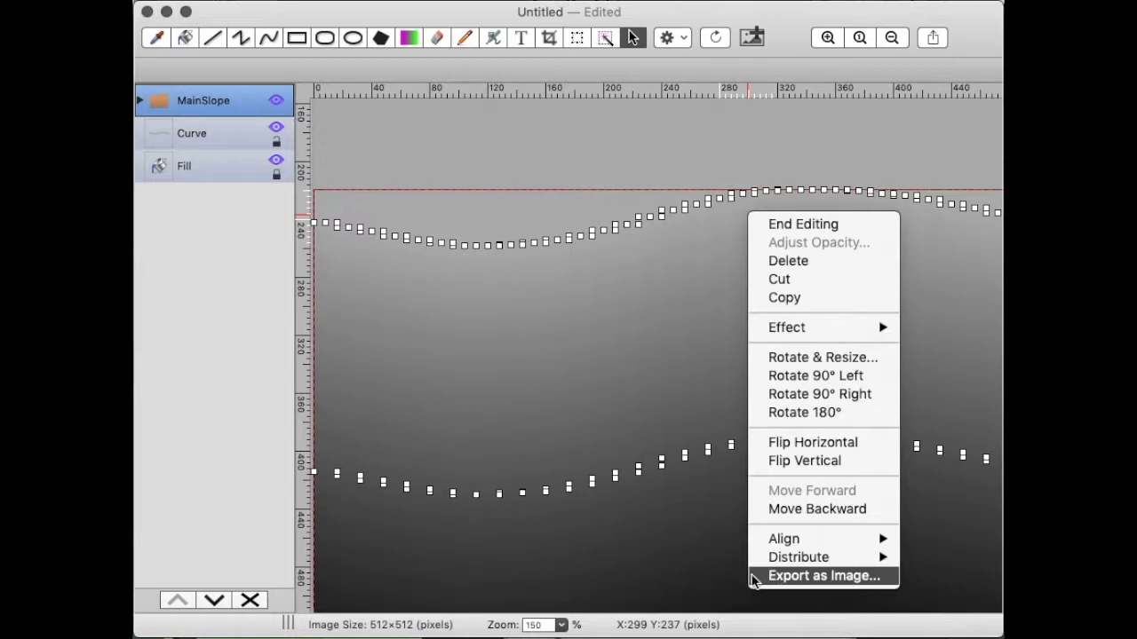
pyautogui.click(860, 583)
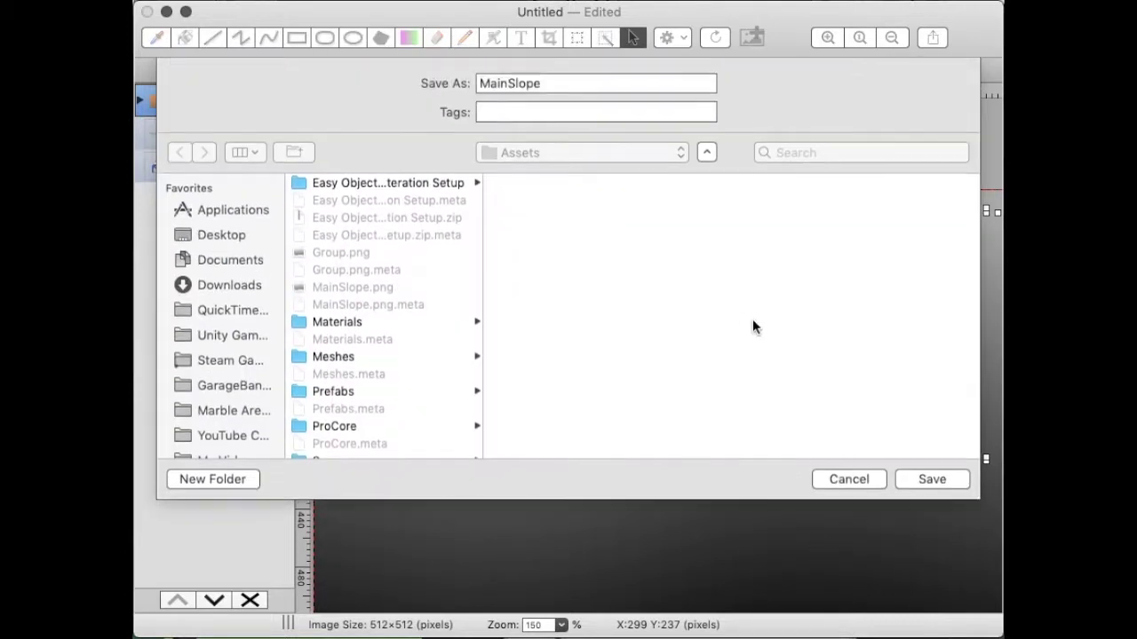
pyautogui.press('Return')
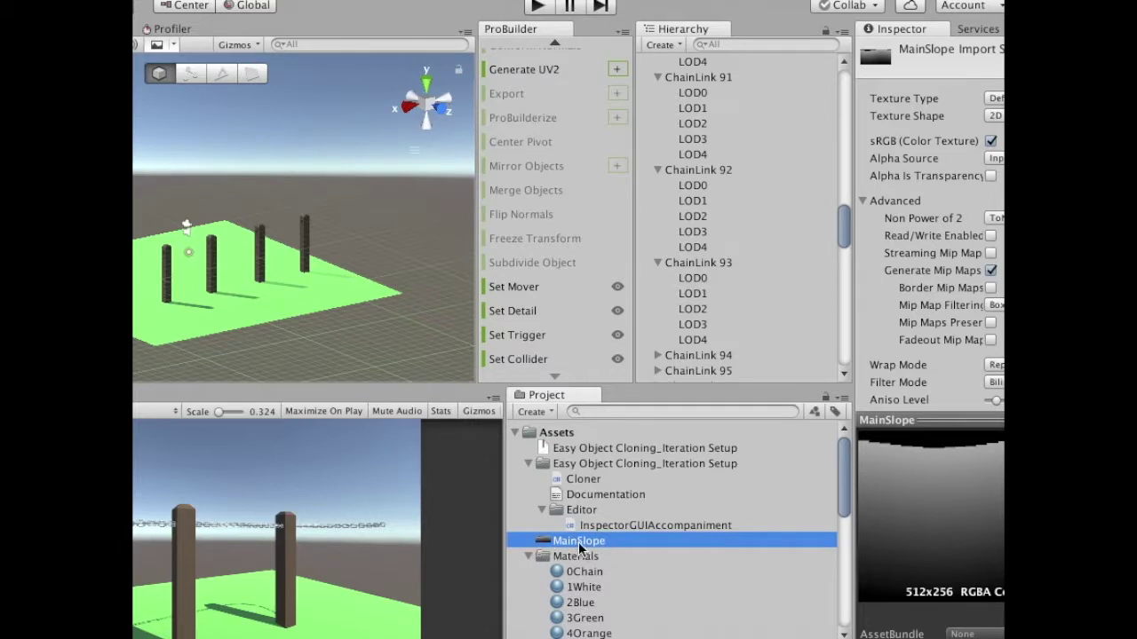
pyautogui.press('super+Tab')
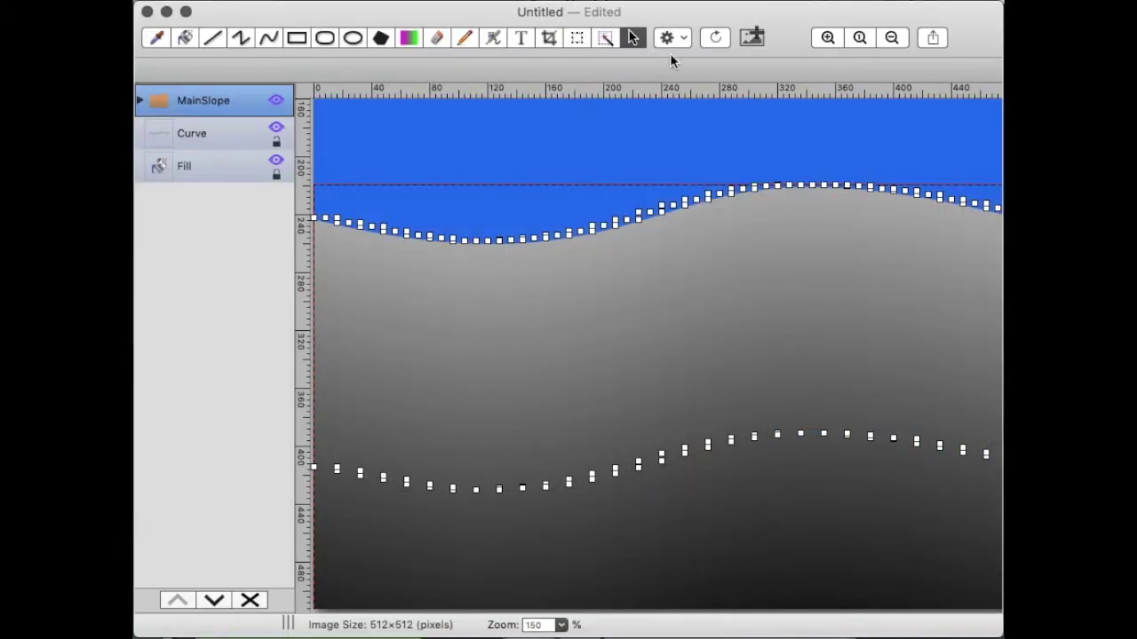
# Switch to Unity and bring the MainSlope texture from the Assets folder into the drawing as a new image layer.
pyautogui.moveTo(665, 20); pyautogui.dragTo(668, 162)
pyautogui.click(752, 20)
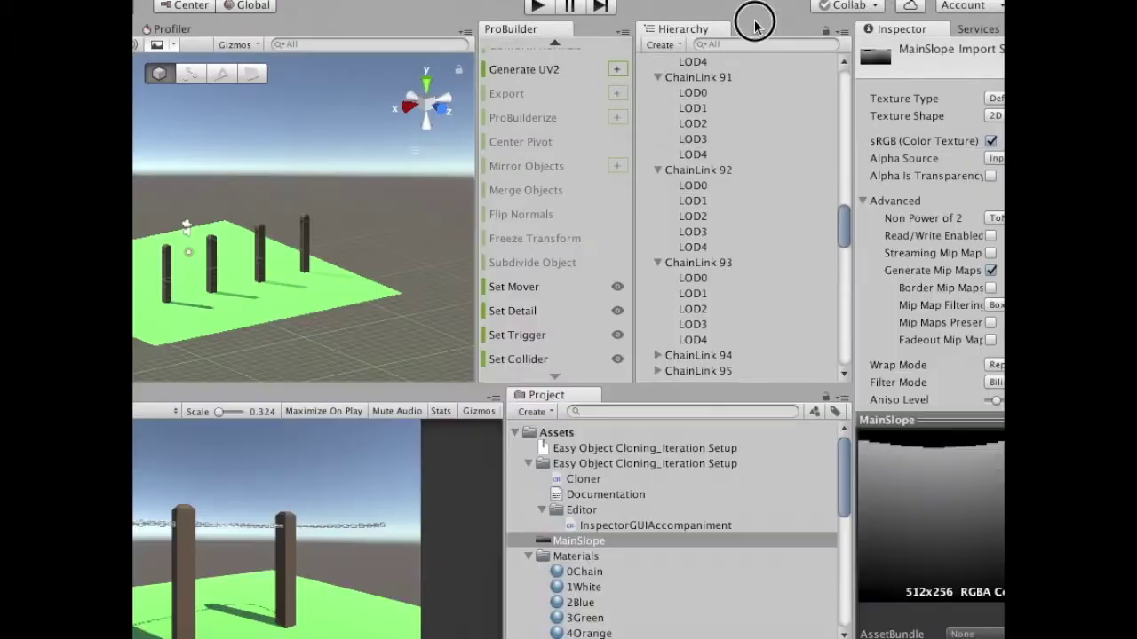
pyautogui.click(612, 545)
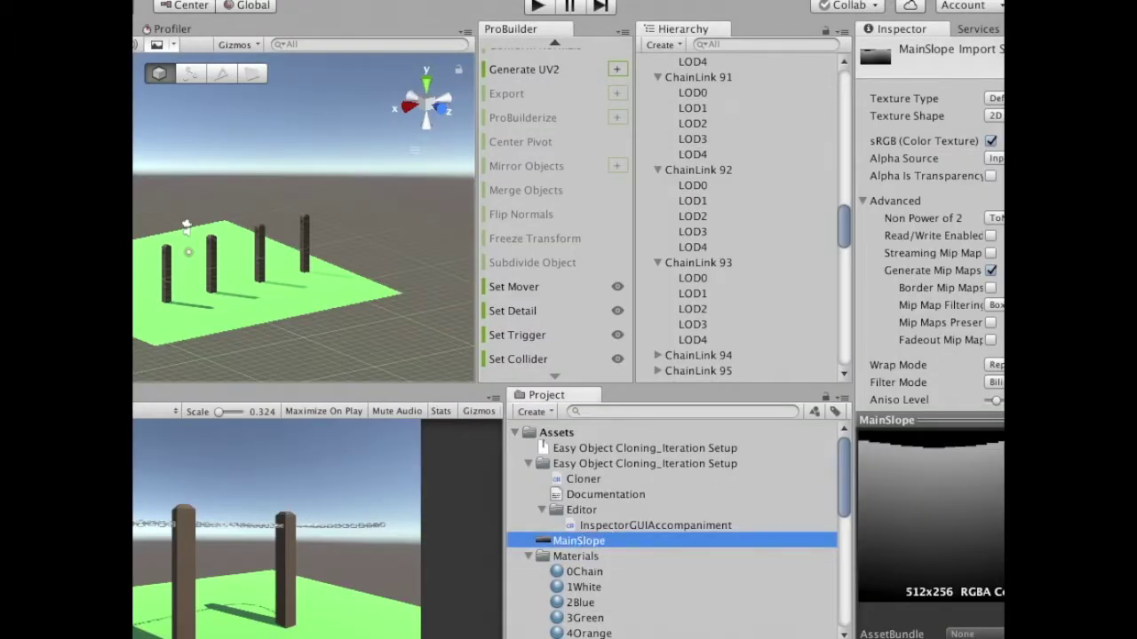
pyautogui.press('super+Tab')
pyautogui.moveTo(636, 158)
pyautogui.mouseDown()
pyautogui.moveTo(655, 116)
pyautogui.moveTo(635, 8)
pyautogui.mouseUp()
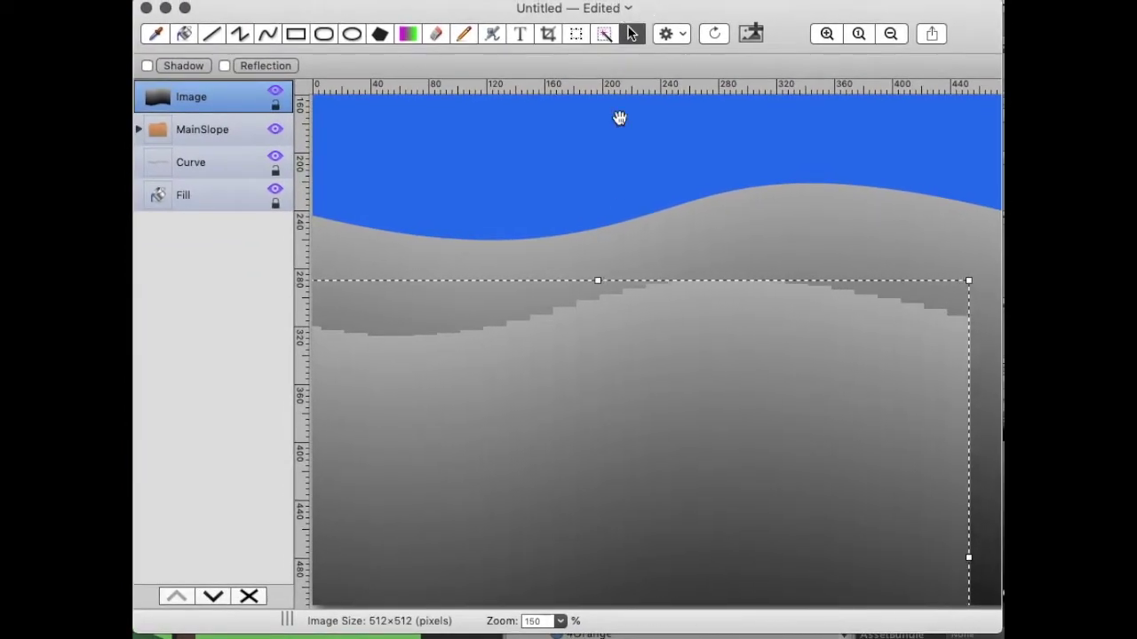
# Align the imported image flush with the canvas's left edge and raise it almost onto the original MainSlope strips.
pyautogui.hscroll(-2, 752, 135)
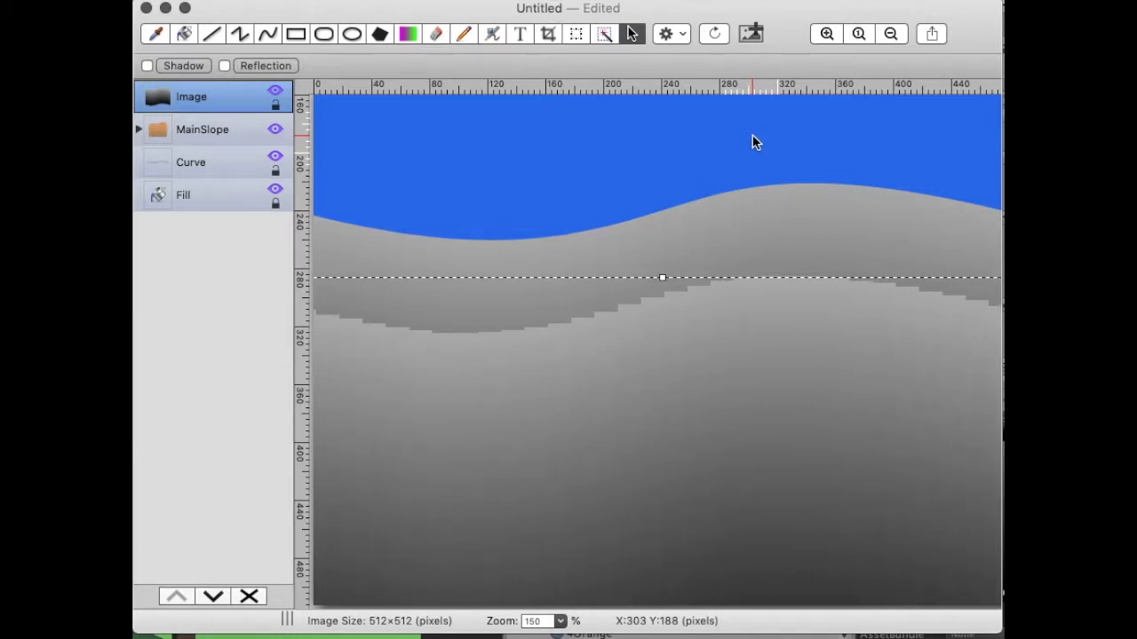
pyautogui.hotkey('shift', 'Down')
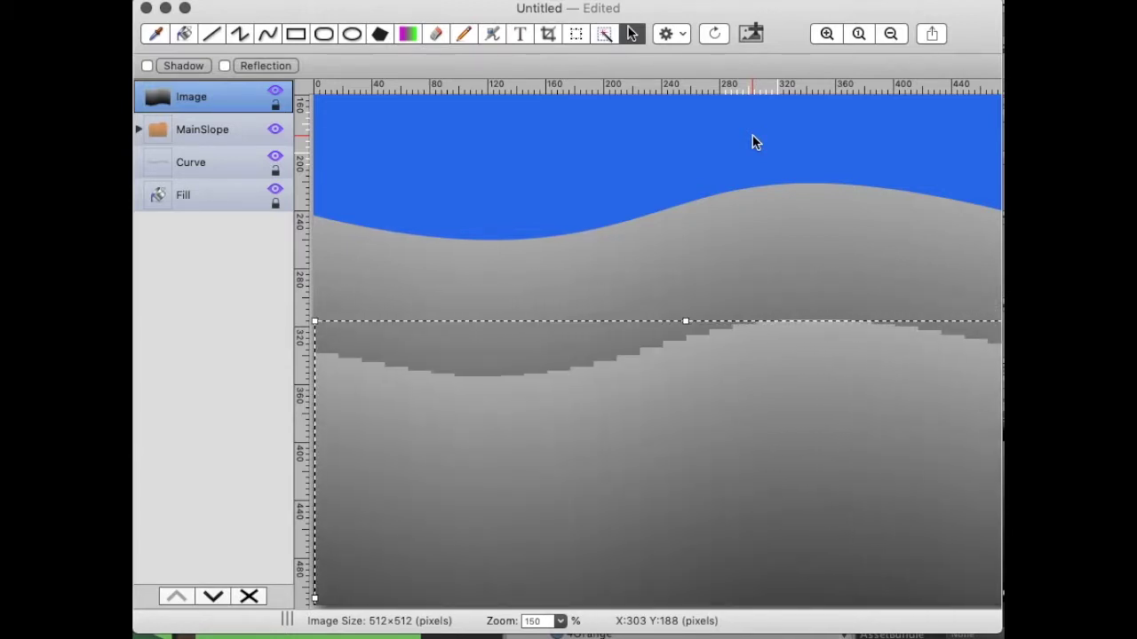
pyautogui.hscroll(2, 752, 136)
pyautogui.hscroll(-2, 754, 142)
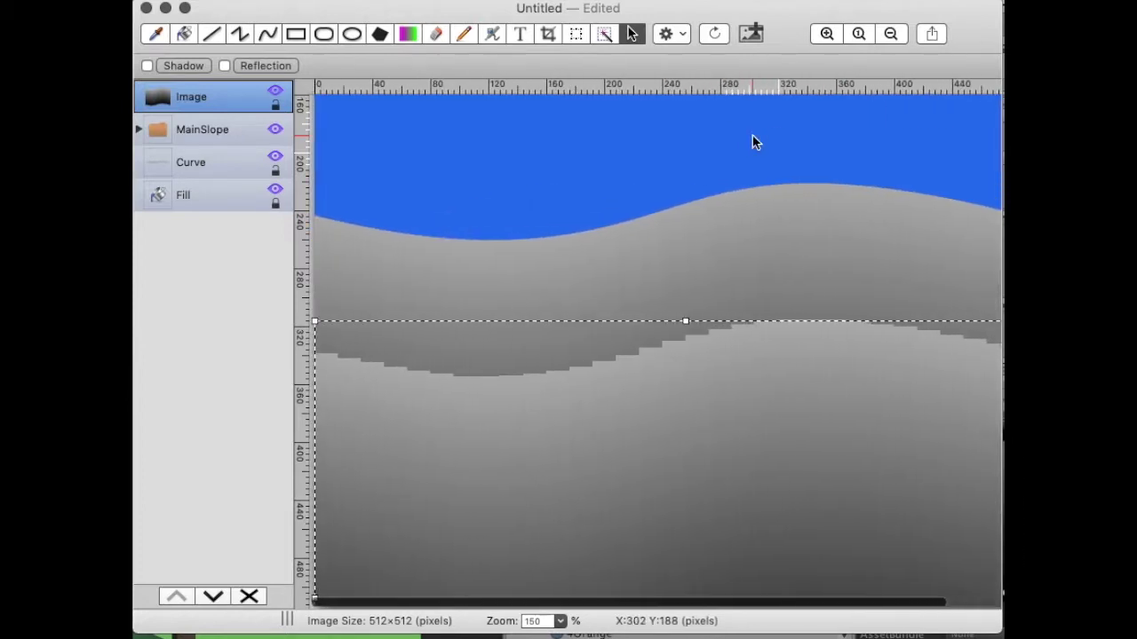
pyautogui.moveTo(741, 383); pyautogui.dragTo(752, 278)
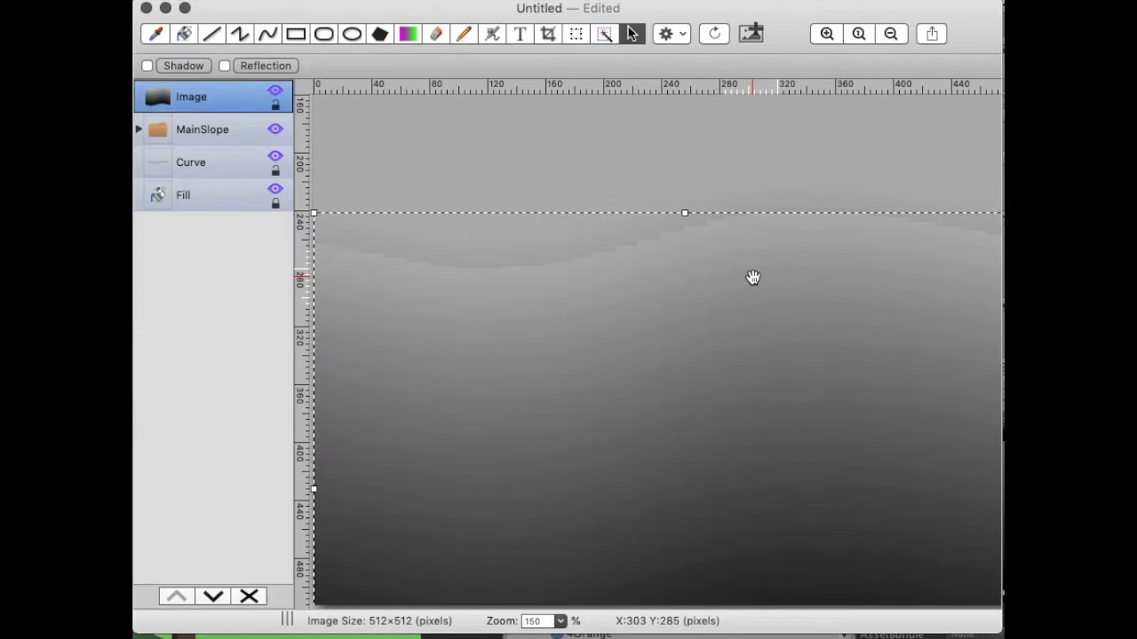
pyautogui.hscroll(1, 753, 277)
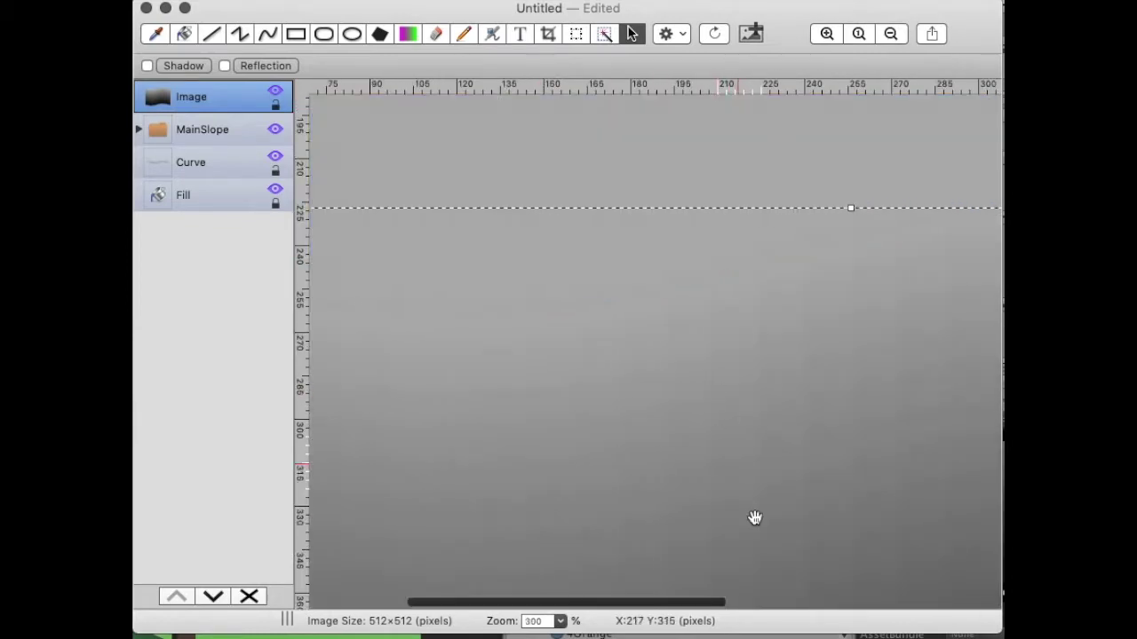
# Nudge the imported image up to meet the wavy edge of the Curve layer, and hide the MainSlope group.
pyautogui.press('Up')
pyautogui.press('Up')
pyautogui.press('Up')
pyautogui.press('Up')
pyautogui.press('Up')
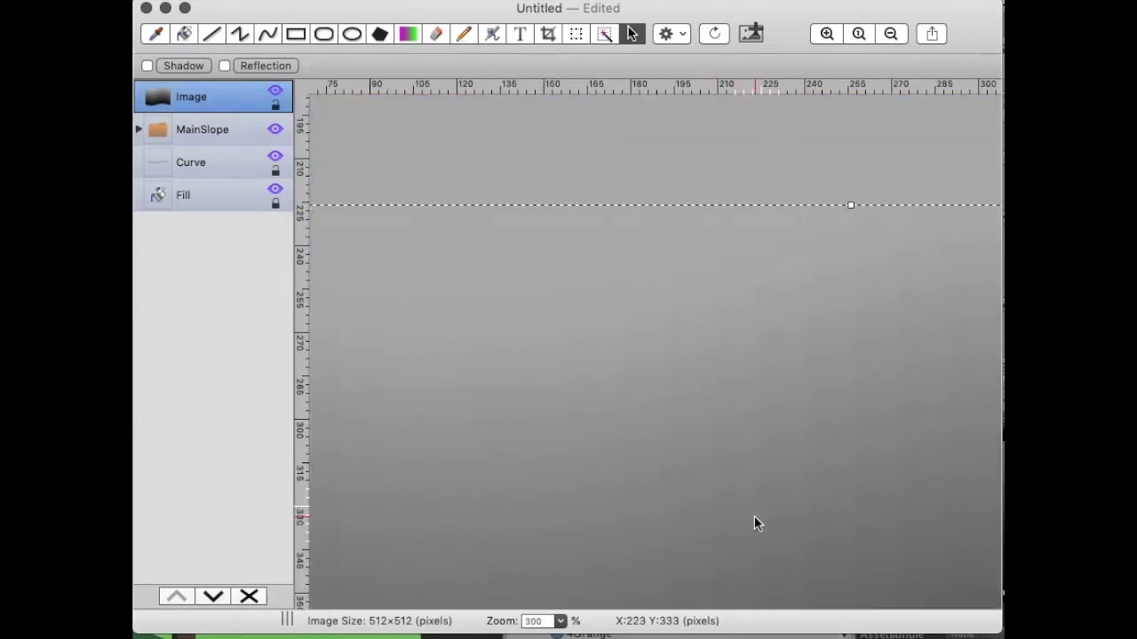
pyautogui.press('Up')
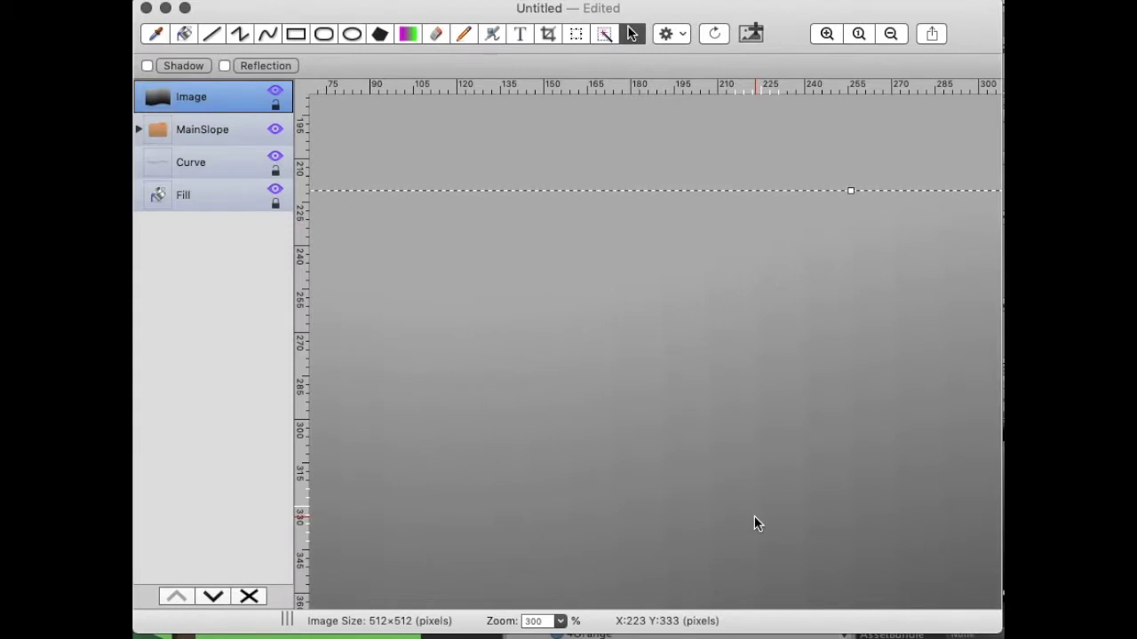
pyautogui.click(275, 129)
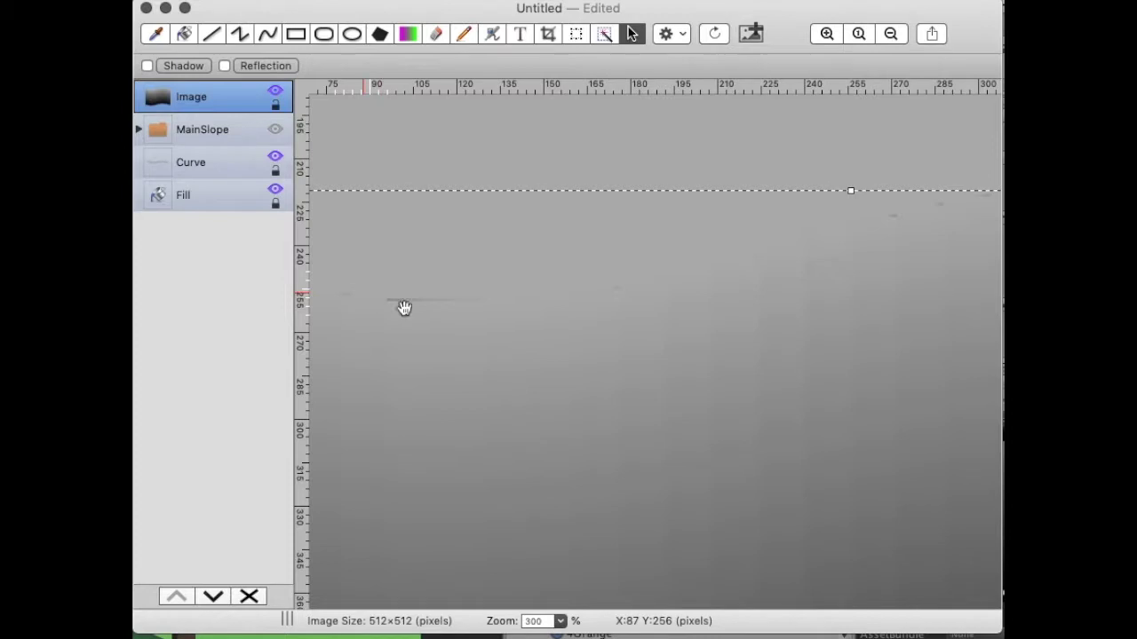
pyautogui.press('Up')
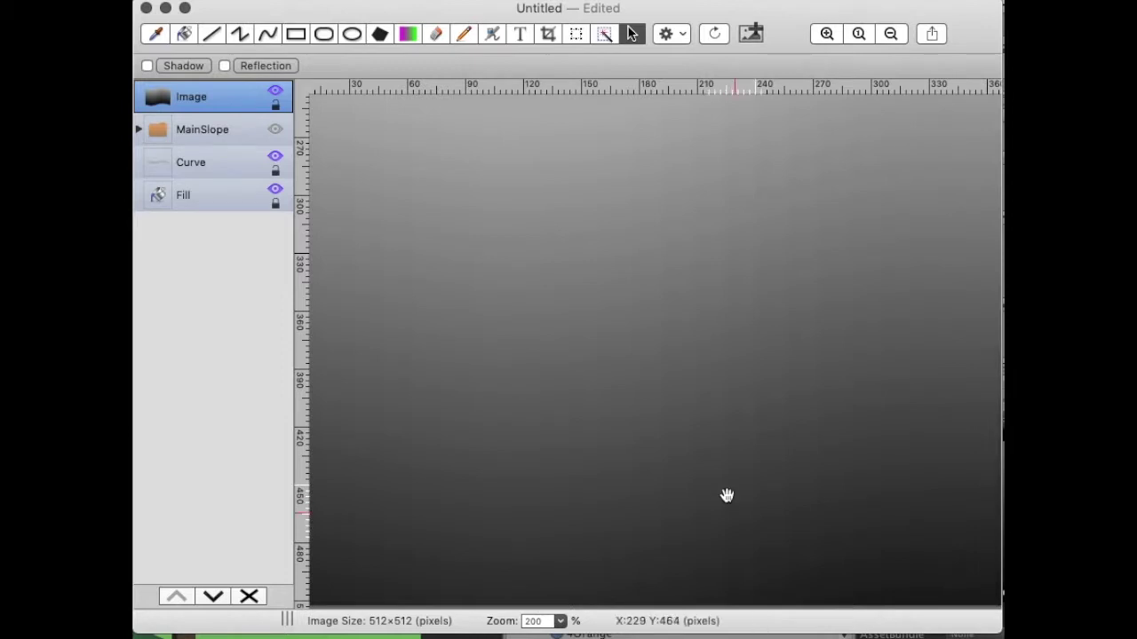
# Apply a light Blur effect to the imported image, at about one eighth of the maximum strength.
pyautogui.scroll(5, 607, 388)
pyautogui.rightClick(636, 411)
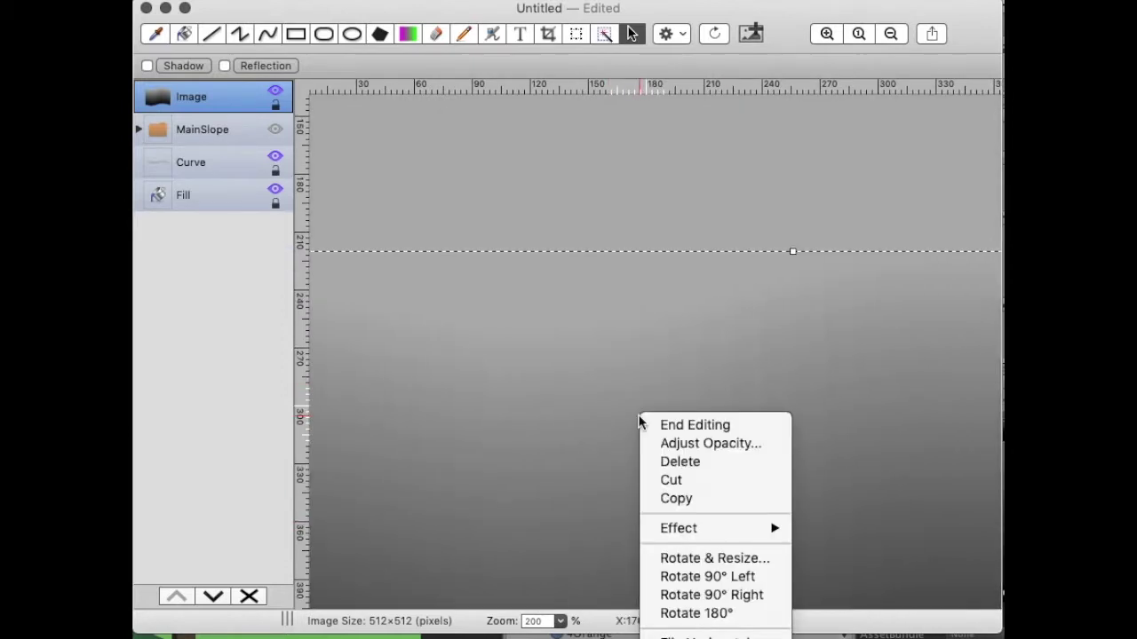
pyautogui.moveTo(698, 531)
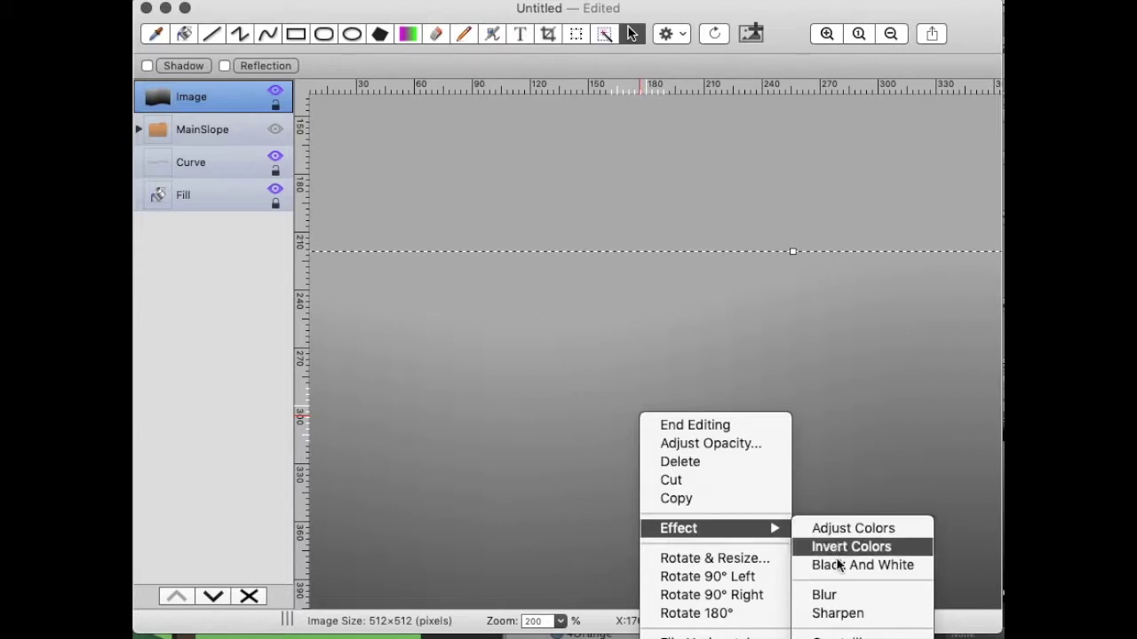
pyautogui.click(835, 596)
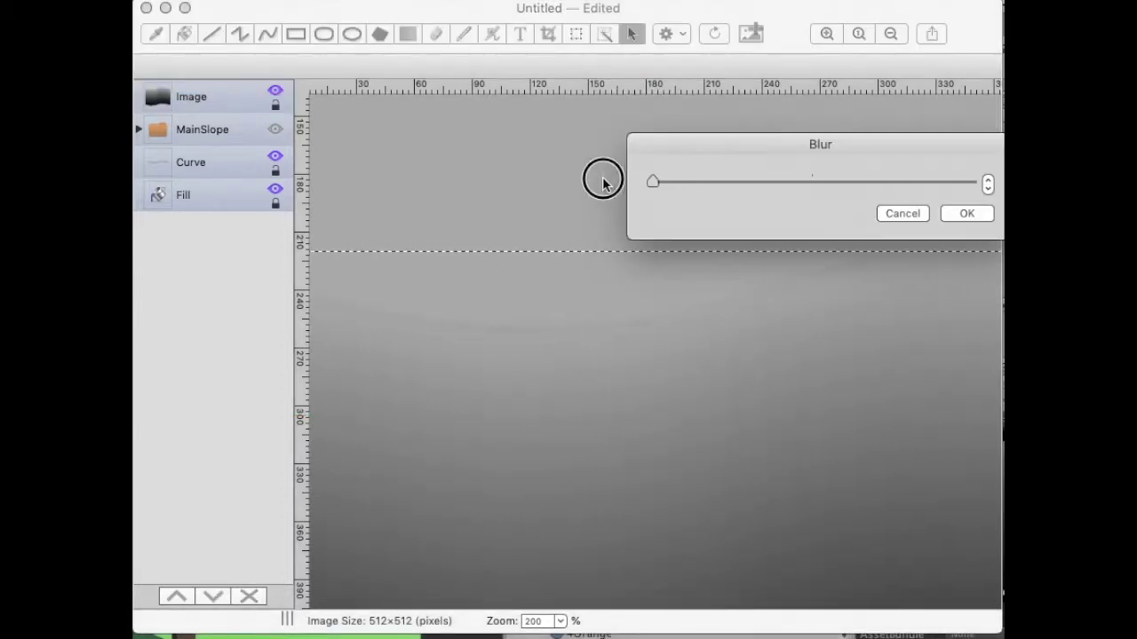
pyautogui.moveTo(702, 158); pyautogui.dragTo(577, 89)
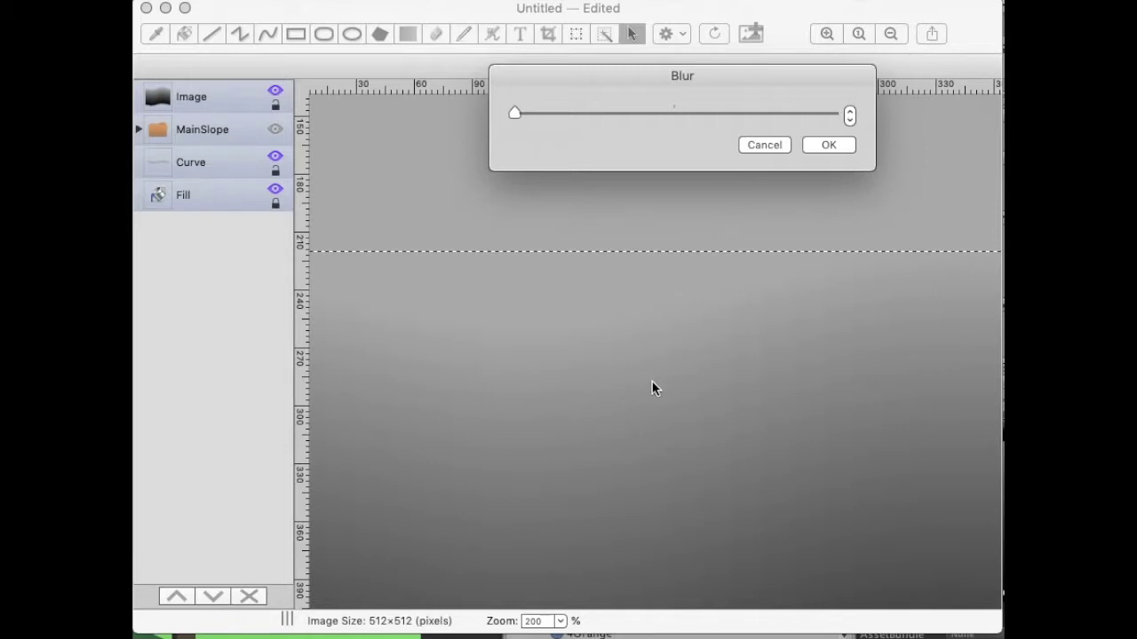
pyautogui.click(474, 119)
pyautogui.moveTo(516, 115); pyautogui.dragTo(526, 114)
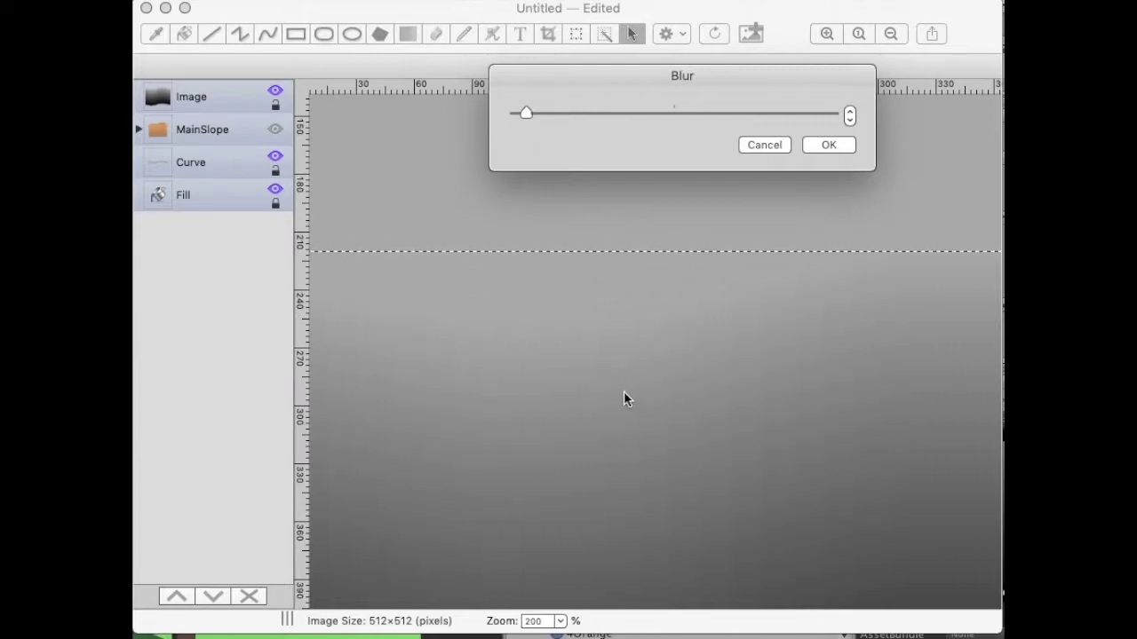
pyautogui.moveTo(526, 114); pyautogui.dragTo(678, 122)
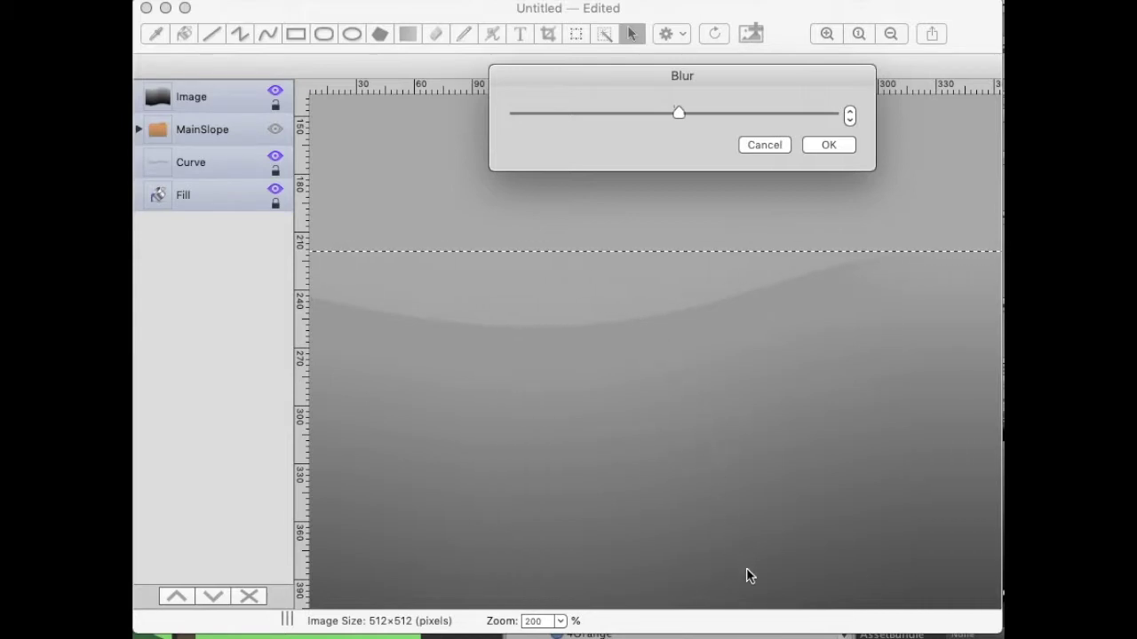
pyautogui.moveTo(655, 113); pyautogui.dragTo(571, 118)
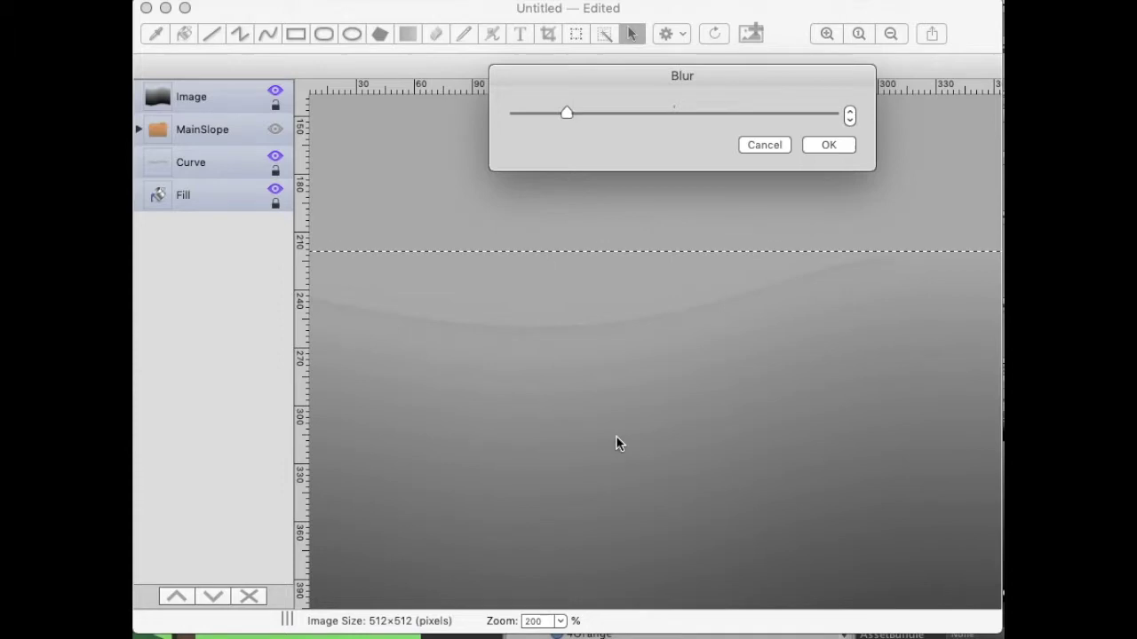
pyautogui.moveTo(560, 116); pyautogui.dragTo(543, 121)
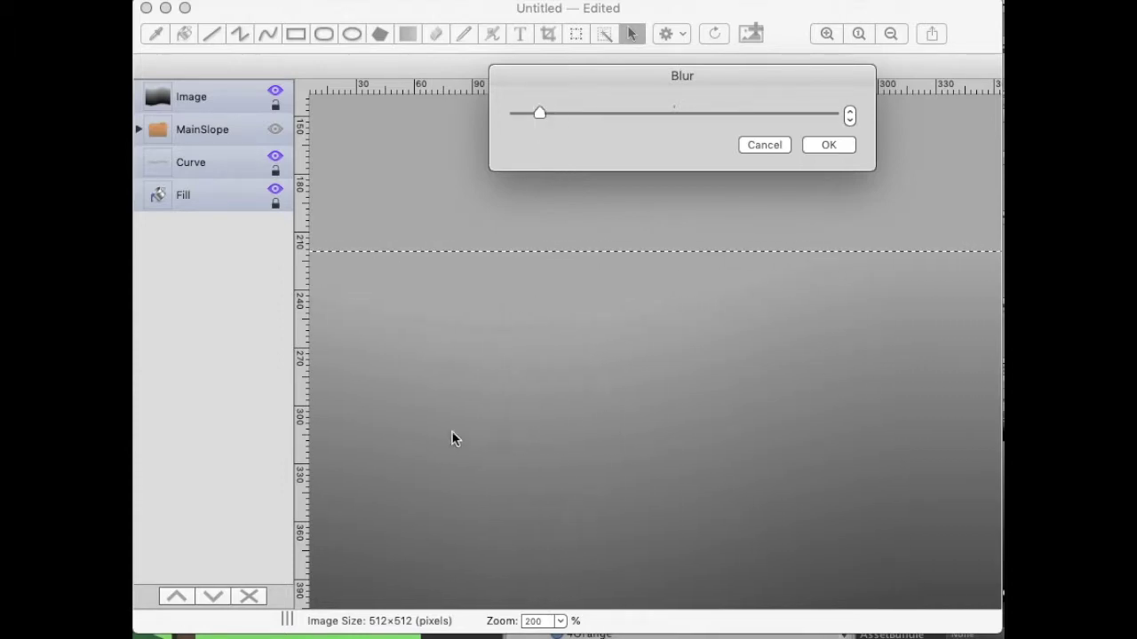
pyautogui.moveTo(540, 115)
pyautogui.mouseDown()
pyautogui.moveTo(529, 119)
pyautogui.moveTo(554, 117)
pyautogui.mouseUp()
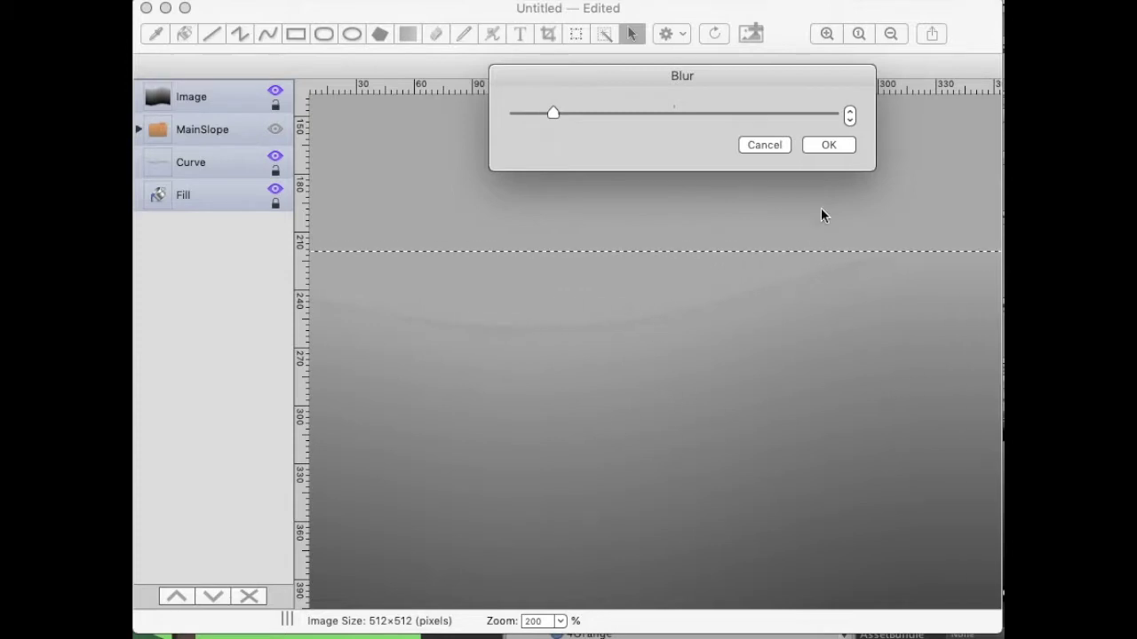
pyautogui.click(828, 144)
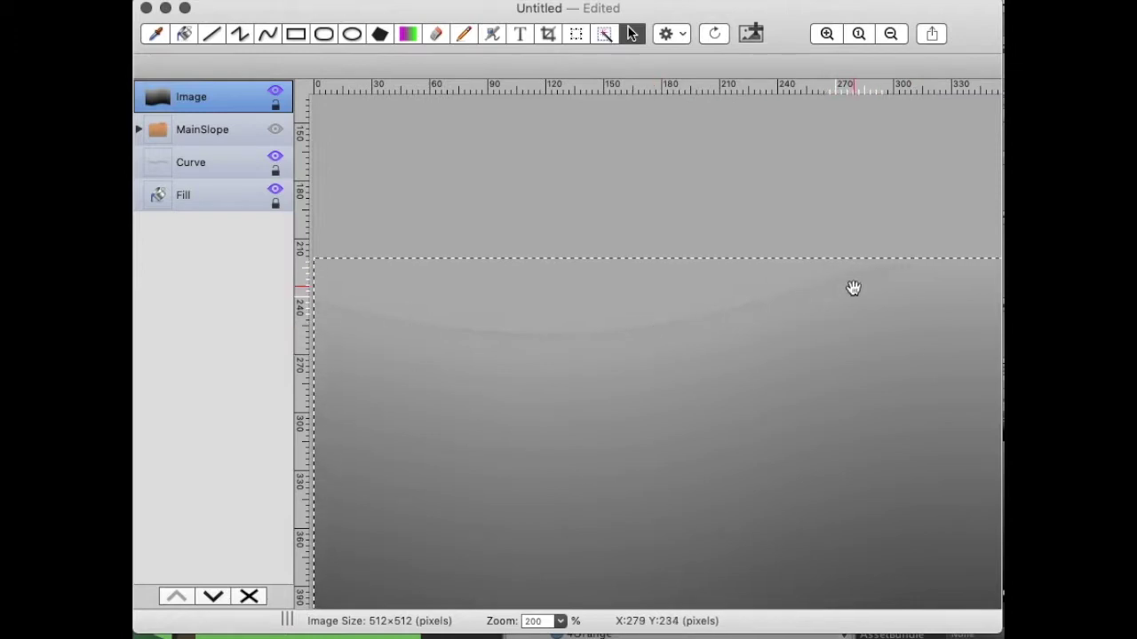
# Raise the blurred image so its top edge sits at about Y 201 pixels, keeping its faded lower edge off the canvas.
pyautogui.hscroll(5, 853, 288)
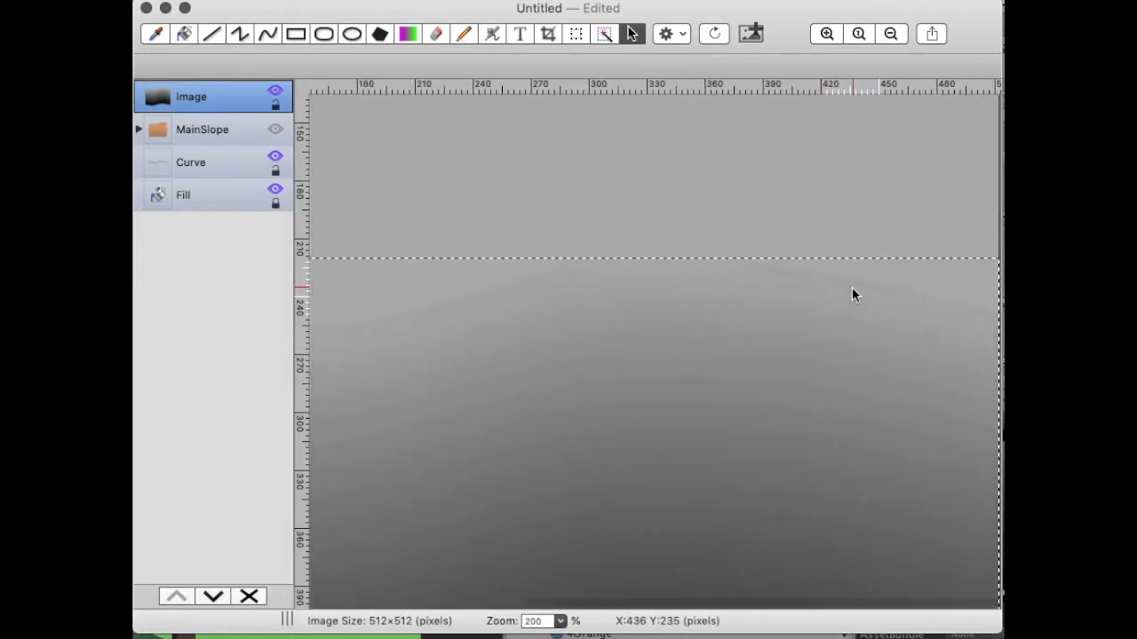
pyautogui.scroll(-5, 852, 294)
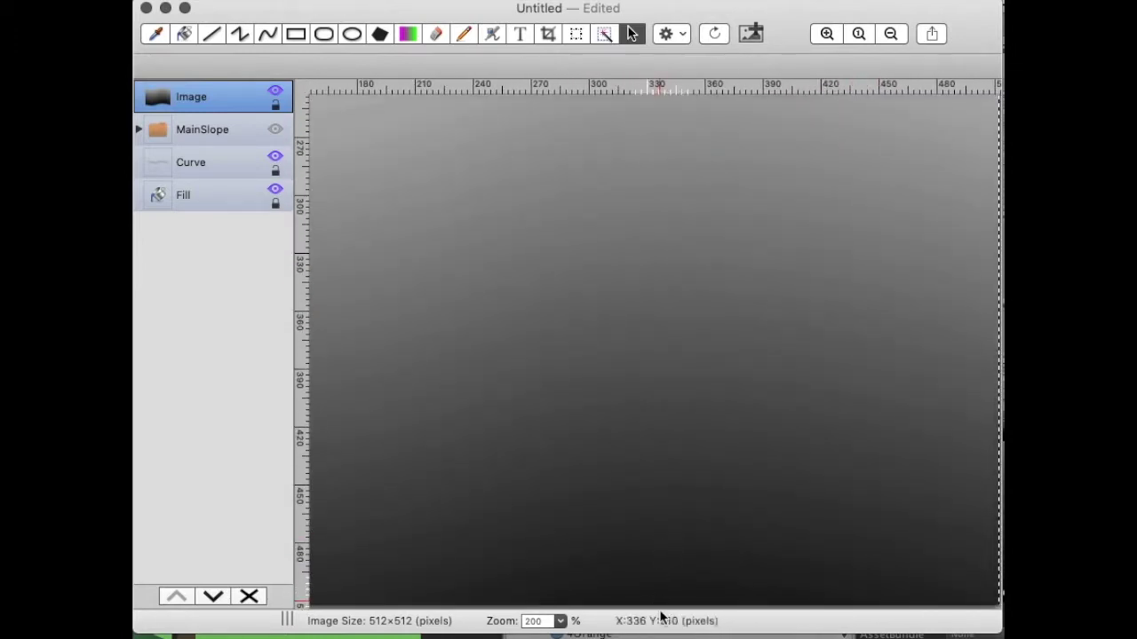
pyautogui.hscroll(-5, 681, 524)
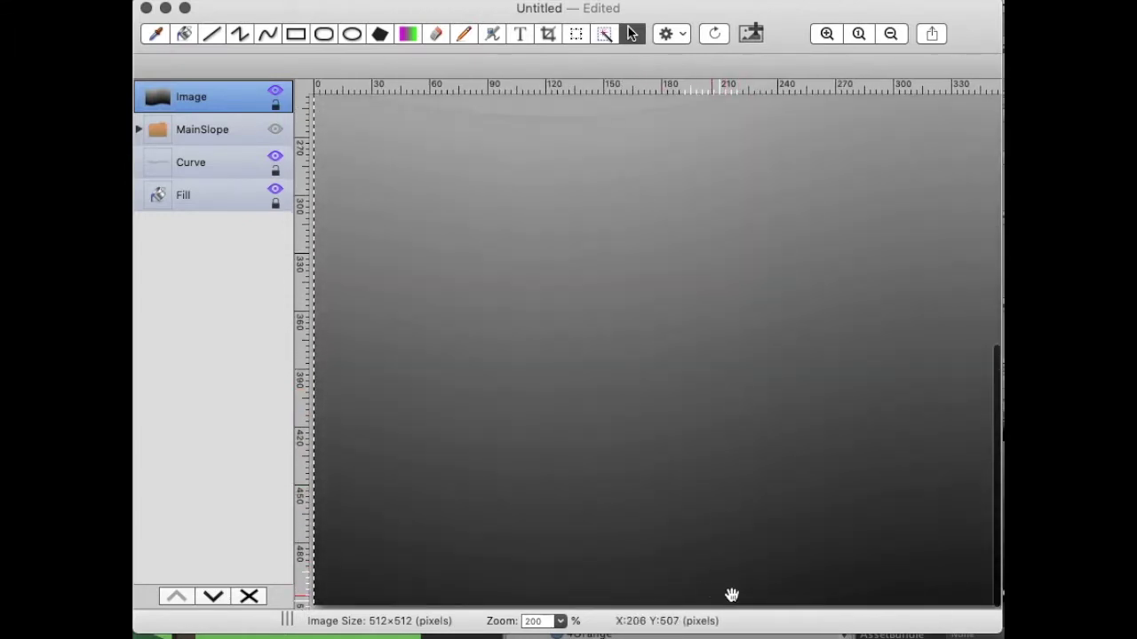
pyautogui.scroll(5, 732, 593)
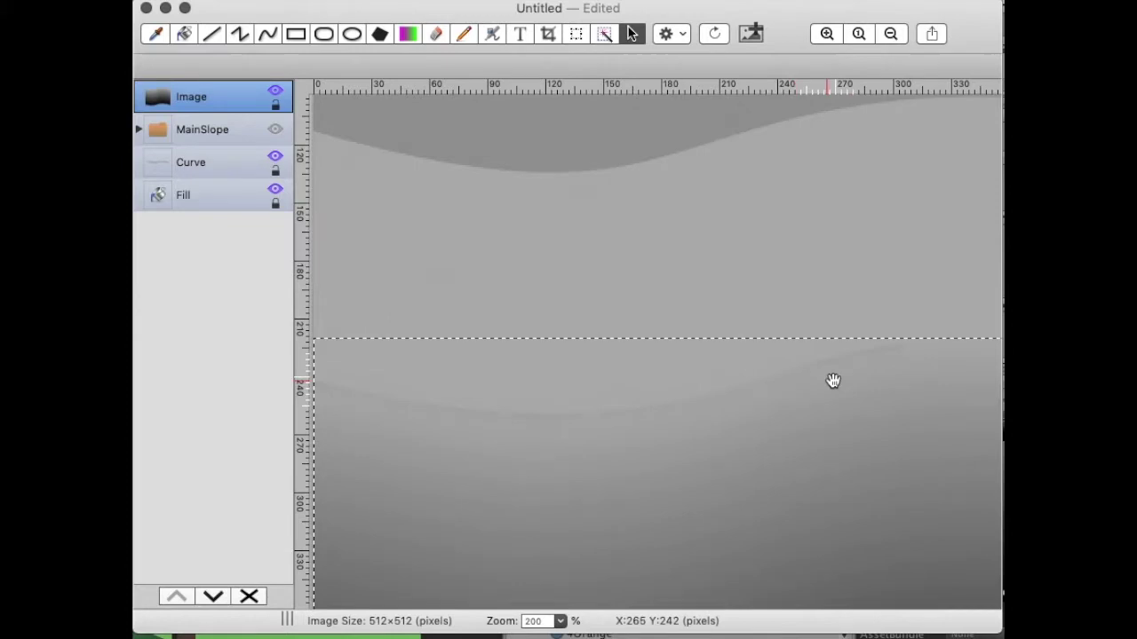
pyautogui.hscroll(5, 832, 381)
pyautogui.scroll(-5, 829, 385)
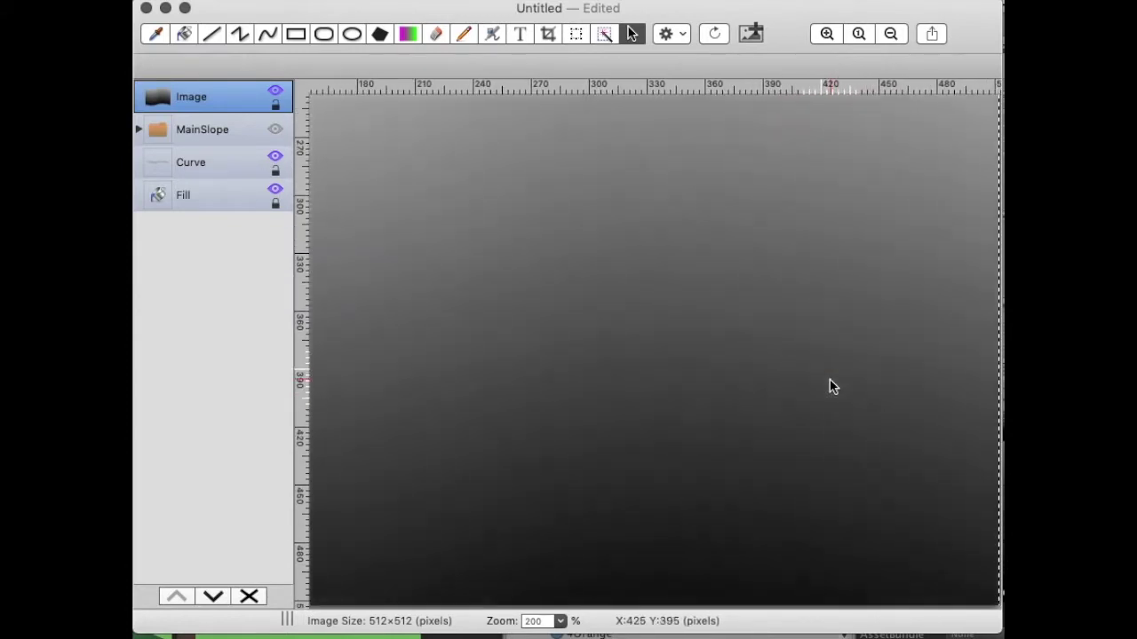
pyautogui.press('Up')
pyautogui.press('Up')
pyautogui.press('Up')
pyautogui.press('Up')
pyautogui.press('Up')
pyautogui.press('Up')
pyautogui.press('Up')
pyautogui.press('Up')
pyautogui.press('Up')
pyautogui.press('Up')
pyautogui.press('Up')
pyautogui.press('Up')
pyautogui.press('Up')
pyautogui.press('Up')
pyautogui.press('Up')
pyautogui.press('Up')
pyautogui.press('Up')
pyautogui.press('Up')
pyautogui.press('Up')
pyautogui.press('Up')
pyautogui.press('Down')
pyautogui.press('Down')
pyautogui.press('Down')
pyautogui.press('Down')
pyautogui.press('Down')
pyautogui.press('Down')
pyautogui.press('Down')
pyautogui.press('Down')
pyautogui.press('Down')
pyautogui.press('Down')
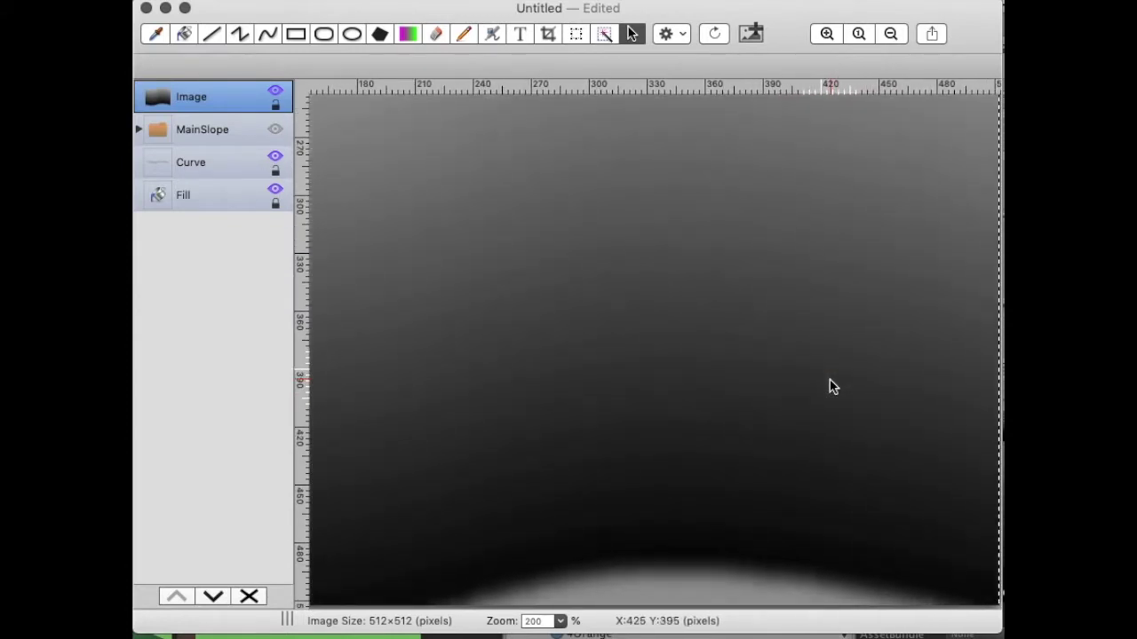
pyautogui.hscroll(-3, 830, 386)
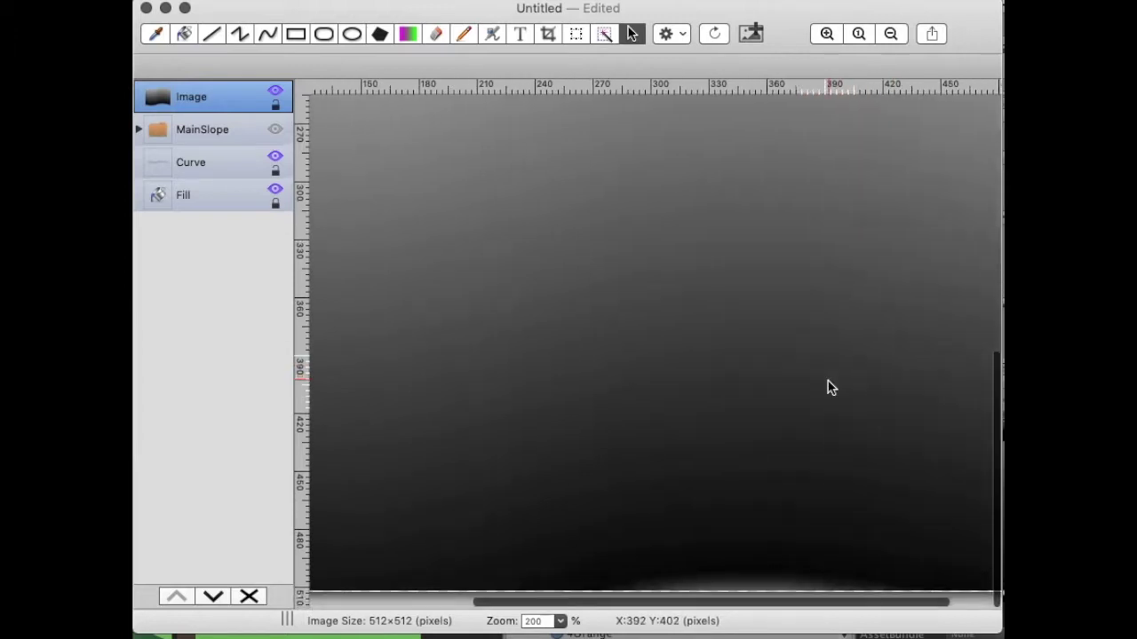
pyautogui.moveTo(818, 572); pyautogui.dragTo(814, 595)
pyautogui.scroll(10, 741, 538)
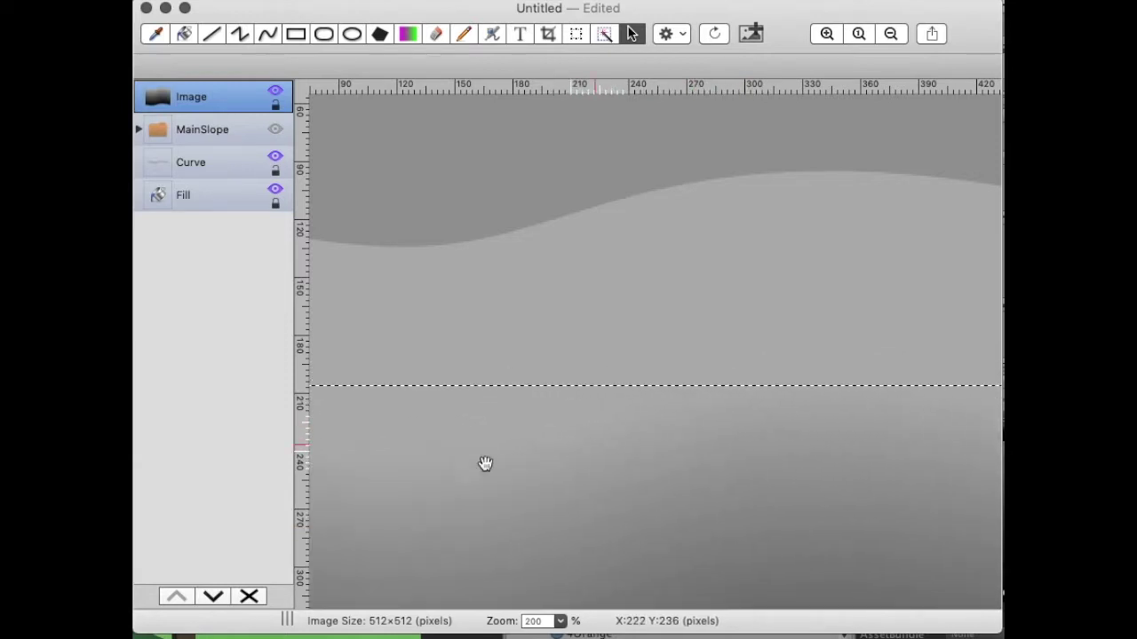
# Move the Image layer below the Curve layer, directly above Fill.
pyautogui.moveTo(190, 99); pyautogui.dragTo(193, 174)
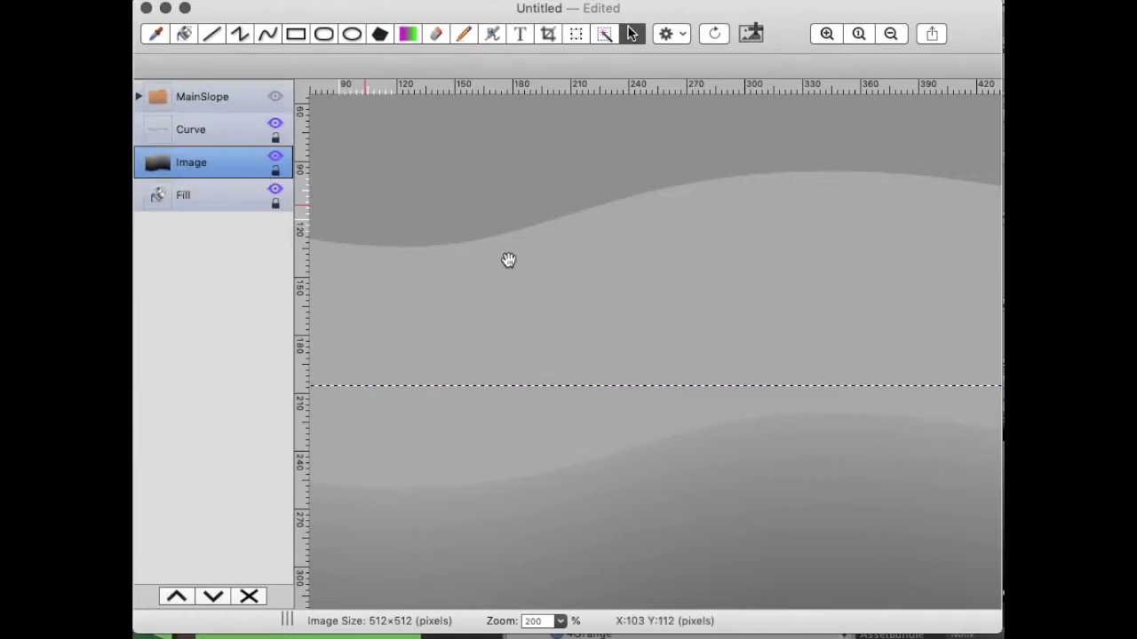
pyautogui.scroll(-5, 515, 276)
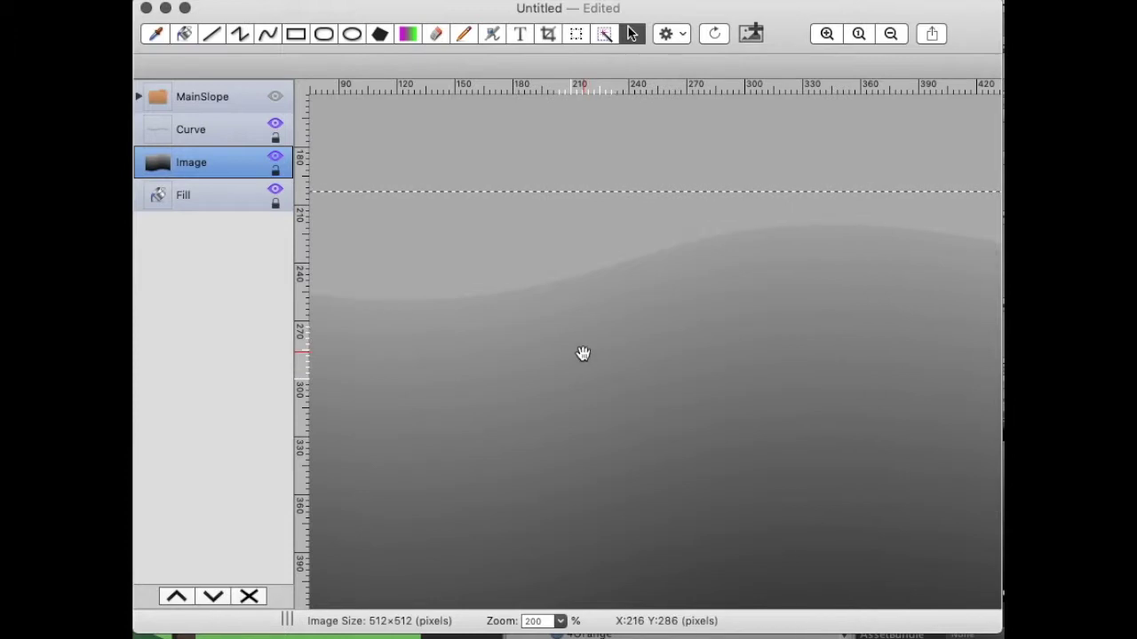
pyautogui.rightClick(583, 355)
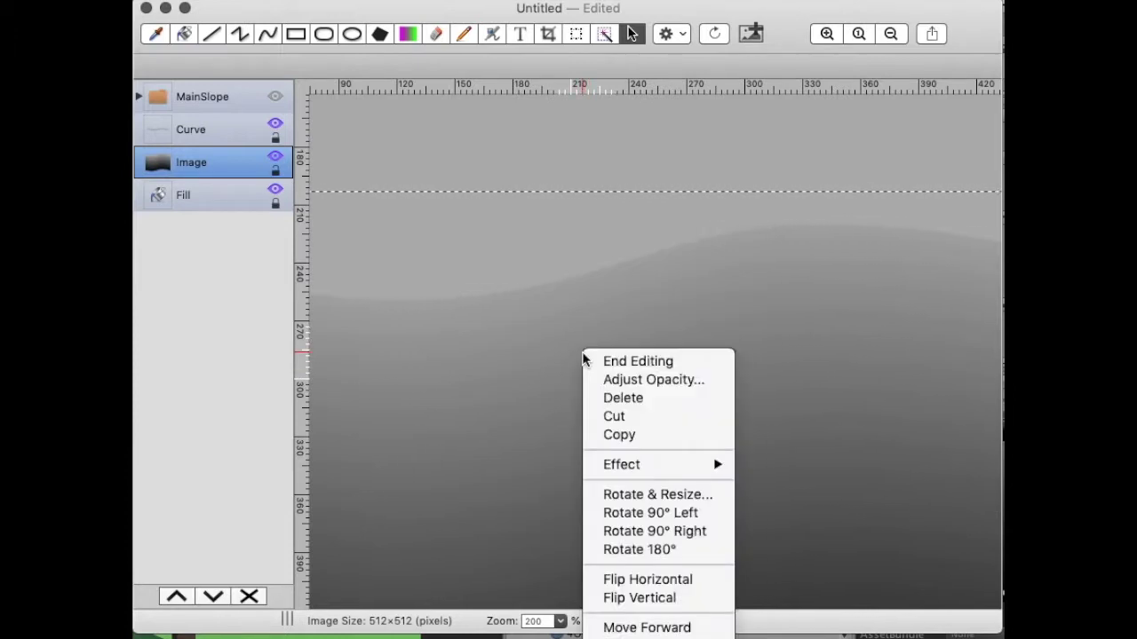
pyautogui.click(526, 333)
pyautogui.scroll(-1, 636, 331)
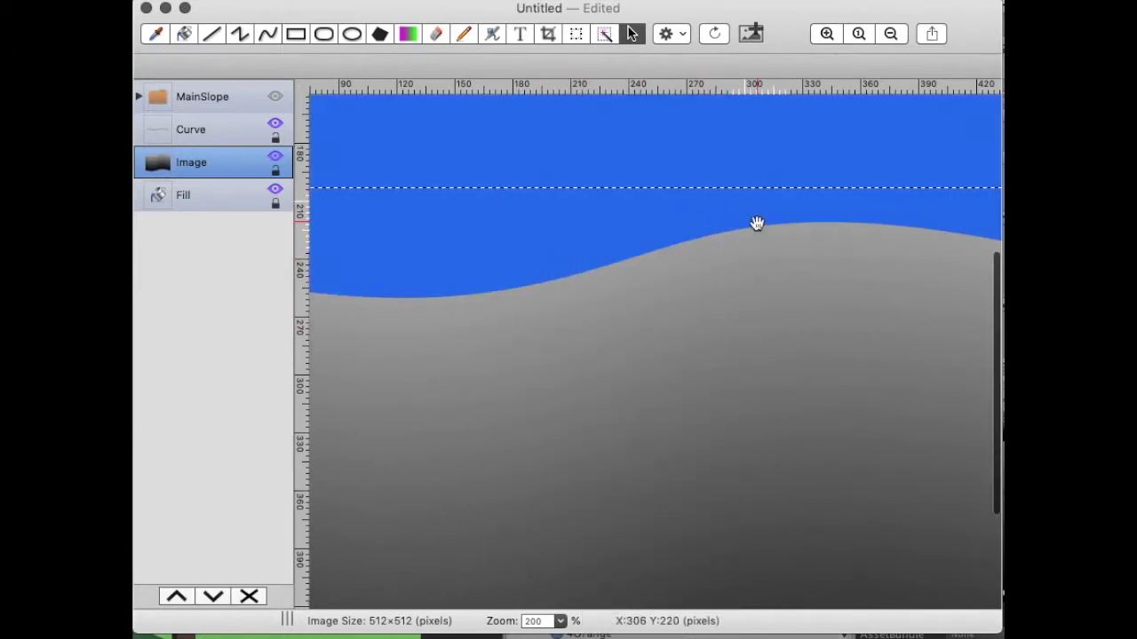
# Brighten the blurred image slightly with Adjust Colors, moving Brightness just above its midpoint.
pyautogui.rightClick(583, 354)
pyautogui.moveTo(616, 464)
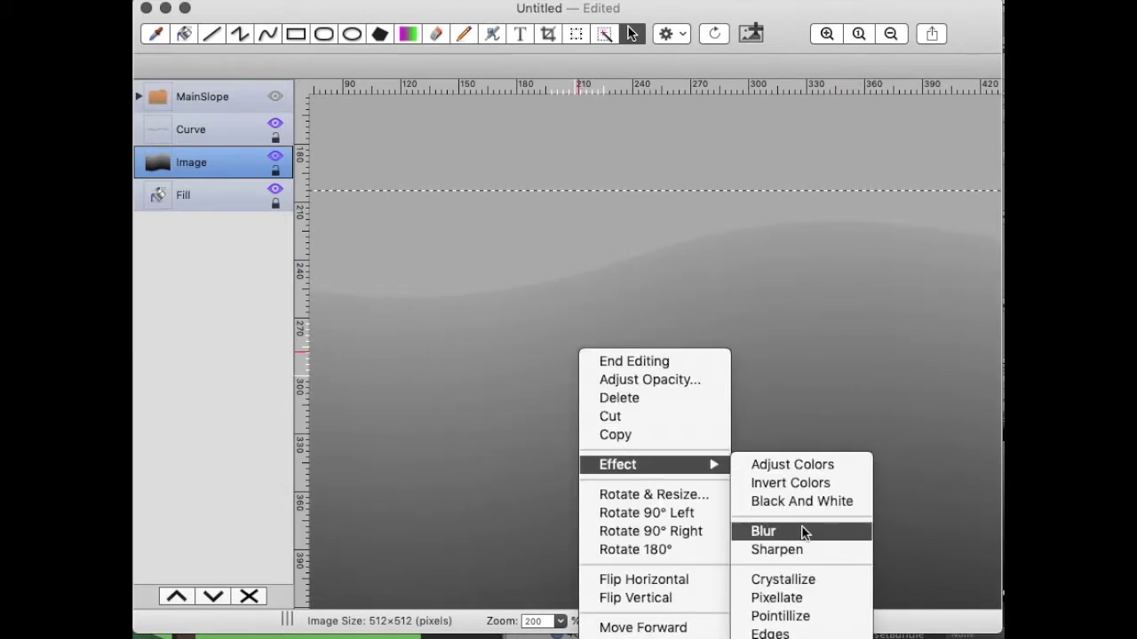
pyautogui.click(798, 464)
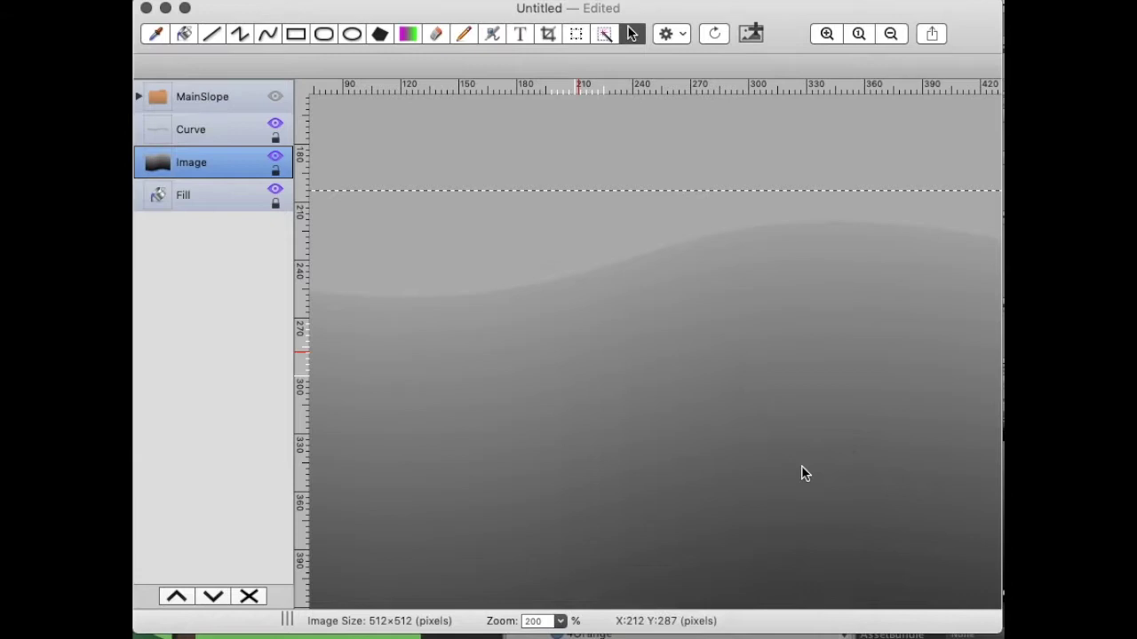
pyautogui.moveTo(761, 87); pyautogui.dragTo(576, 131)
pyautogui.moveTo(662, 255); pyautogui.dragTo(669, 258)
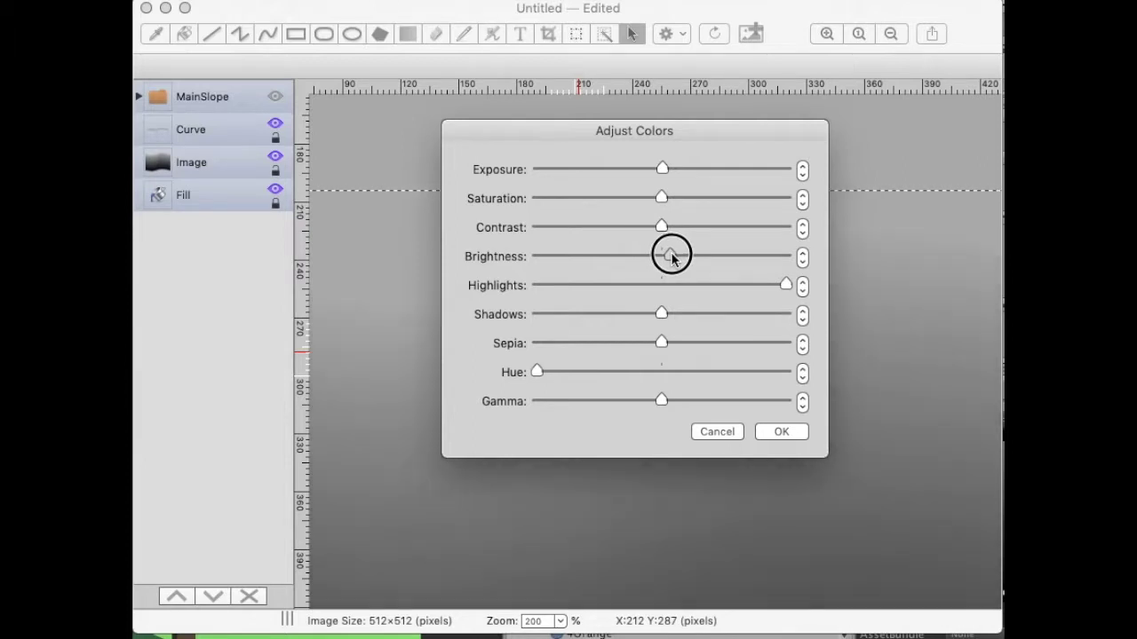
pyautogui.click(772, 432)
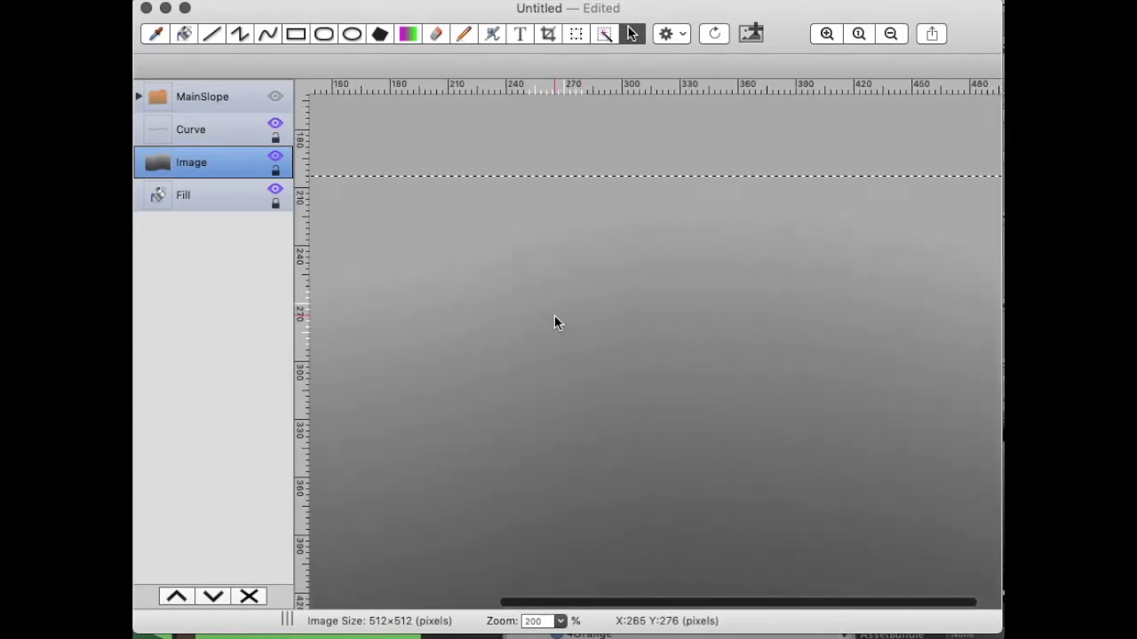
pyautogui.scroll(-2, 554, 317)
pyautogui.hscroll(3, 554, 317)
pyautogui.scroll(2, 636, 318)
pyautogui.hscroll(-1, 636, 318)
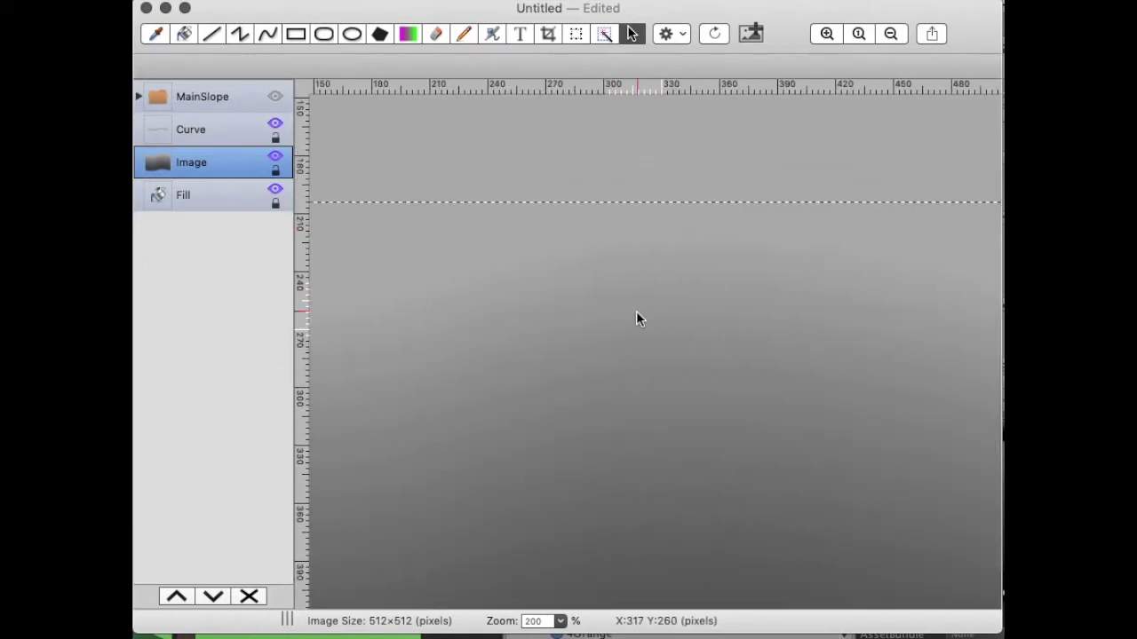
# Duplicate the blurred image and position the copy across the canvas's upper part, with its lower edge at about Y 142 pixels.
pyautogui.press('super+c')
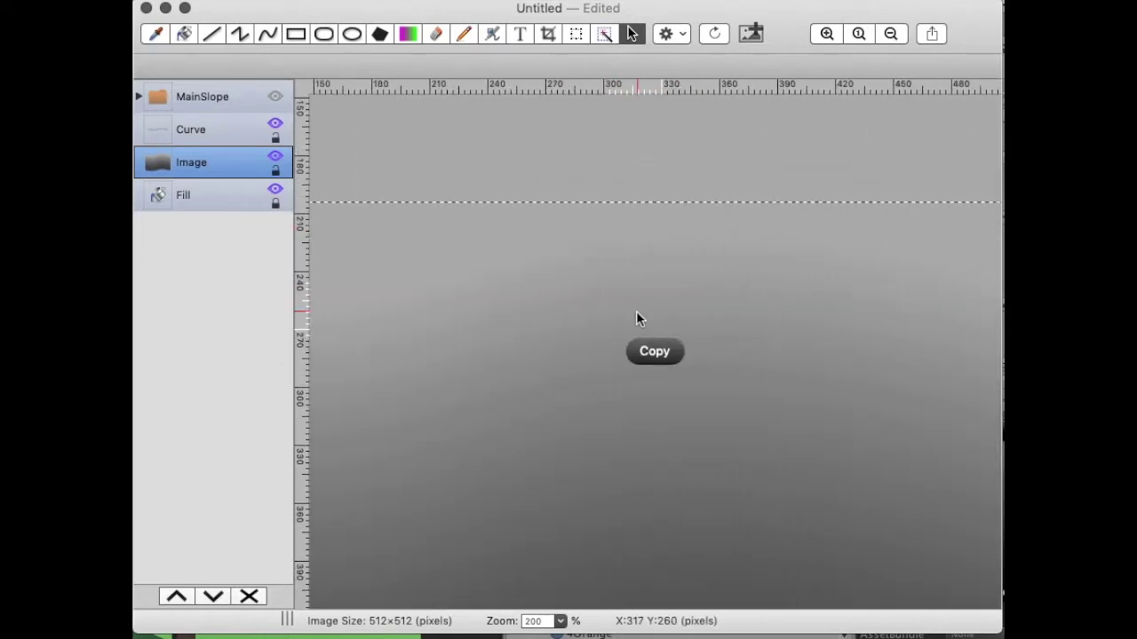
pyautogui.press('super+v')
pyautogui.moveTo(574, 240); pyautogui.dragTo(572, 213)
pyautogui.press('Up')
pyautogui.press('Up')
pyautogui.press('Up')
pyautogui.press('Up')
pyautogui.press('Up')
pyautogui.press('Up')
pyautogui.press('Up')
pyautogui.press('Up')
pyautogui.press('Up')
pyautogui.press('Up')
pyautogui.press('Up')
pyautogui.press('Up')
pyautogui.press('Up')
pyautogui.press('Up')
pyautogui.press('Up')
pyautogui.press('Up')
pyautogui.press('Up')
pyautogui.press('Up')
pyautogui.press('Up')
pyautogui.press('Up')
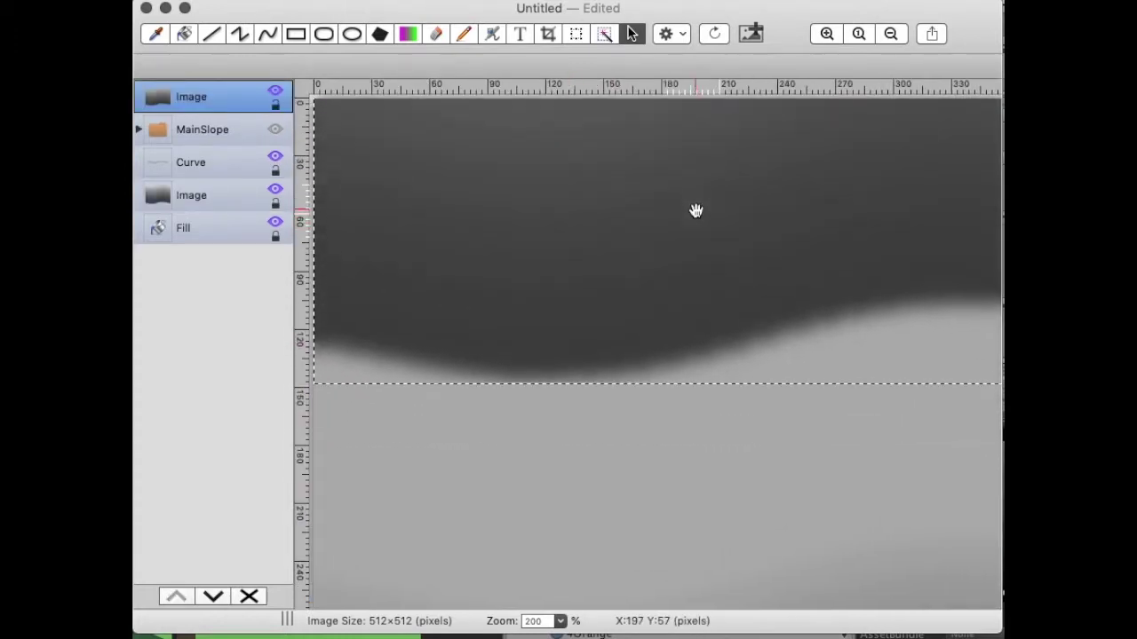
pyautogui.press('Down')
pyautogui.press('Down')
pyautogui.press('Down')
pyautogui.press('Down')
pyautogui.press('Down')
pyautogui.press('Down')
pyautogui.press('Down')
pyautogui.press('Down')
pyautogui.press('Down')
pyautogui.press('Down')
pyautogui.press('Down')
pyautogui.press('Down')
pyautogui.press('Down')
pyautogui.press('Down')
pyautogui.press('Down')
pyautogui.press('Down')
pyautogui.press('Down')
pyautogui.press('Down')
pyautogui.press('Down')
pyautogui.press('Down')
pyautogui.press('Down')
pyautogui.press('Down')
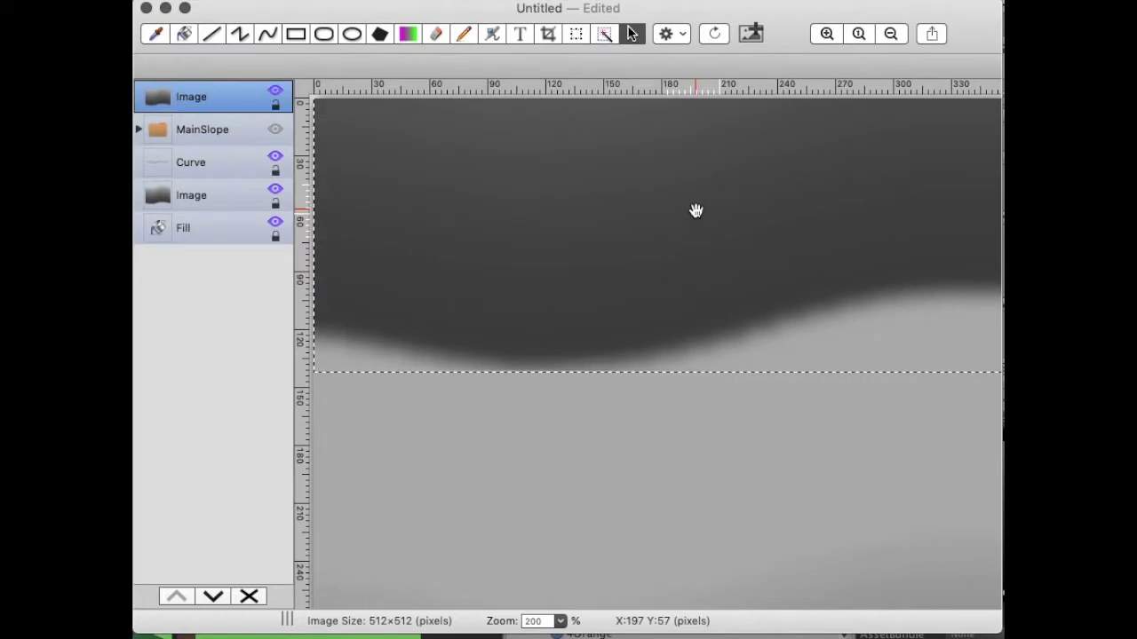
# Raise the upper copy's brightness nearly halfway to maximum, reduce its contrast slightly, and move its layer directly above Fill.
pyautogui.hscroll(5, 696, 210)
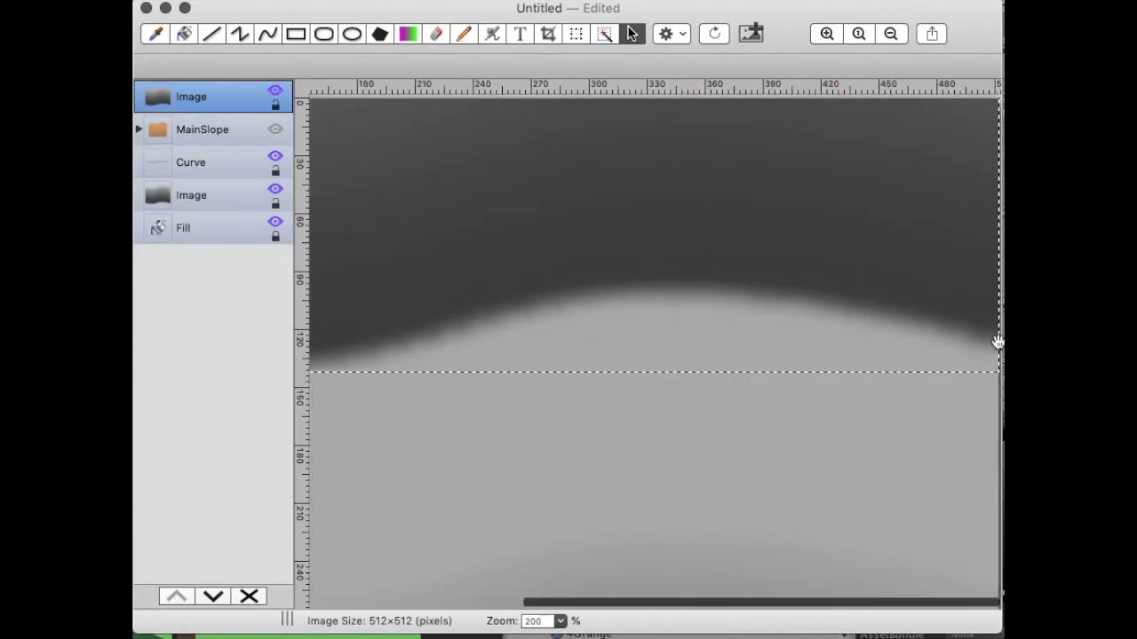
pyautogui.hscroll(-2, 710, 294)
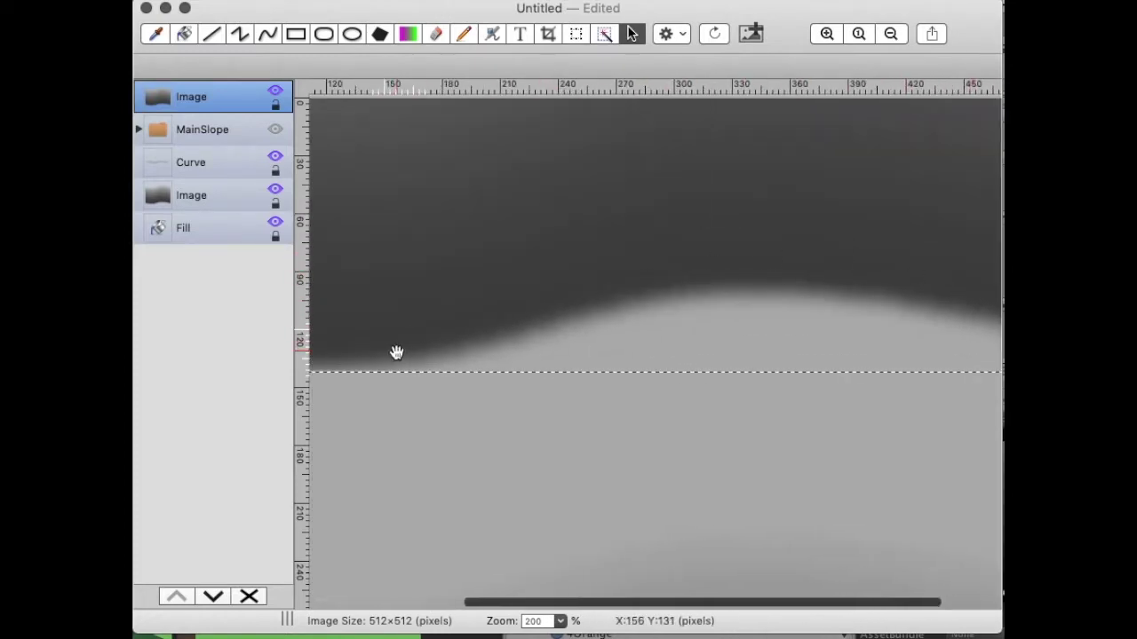
pyautogui.hscroll(-4, 396, 352)
pyautogui.hscroll(5, 415, 336)
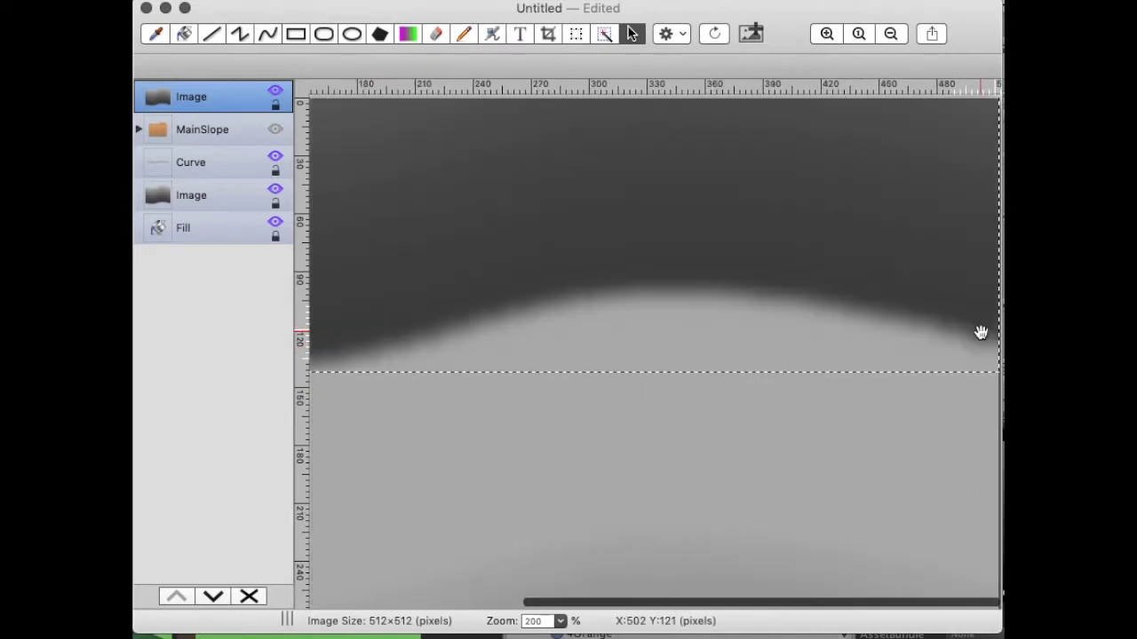
pyautogui.hscroll(-5, 378, 264)
pyautogui.scroll(-5, 601, 302)
pyautogui.scroll(5, 601, 303)
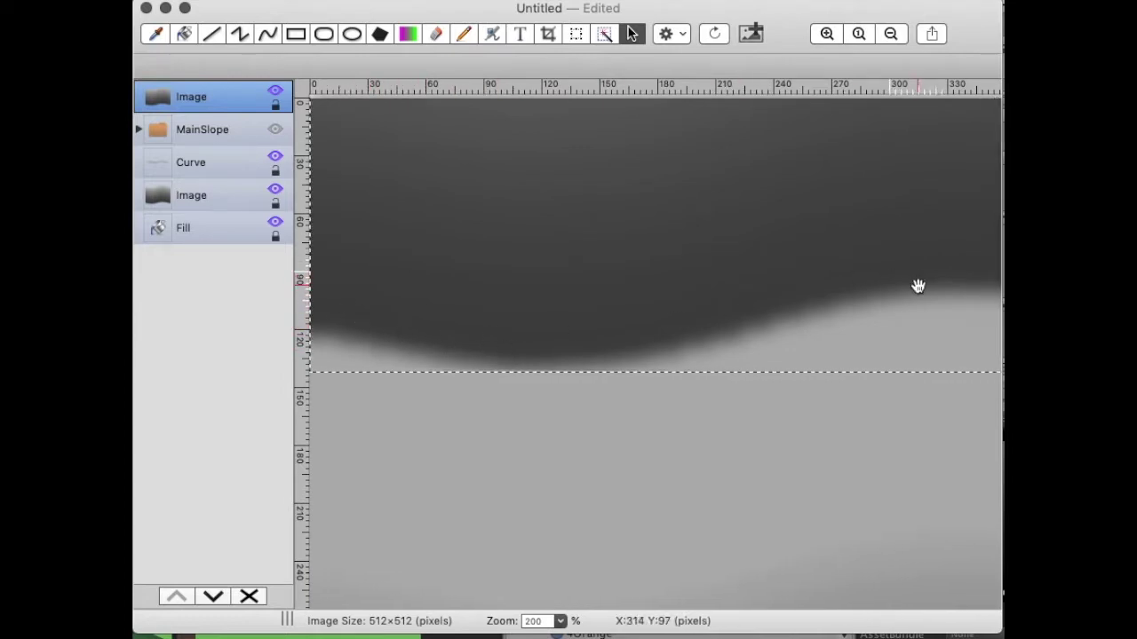
pyautogui.rightClick(523, 225)
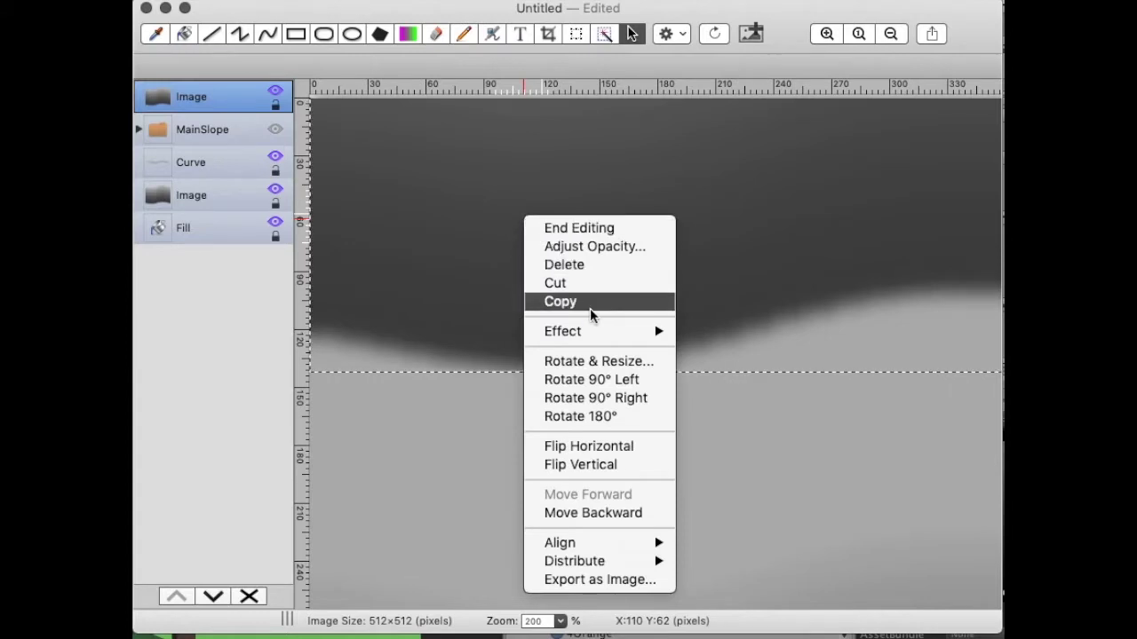
pyautogui.moveTo(581, 332)
pyautogui.click(729, 338)
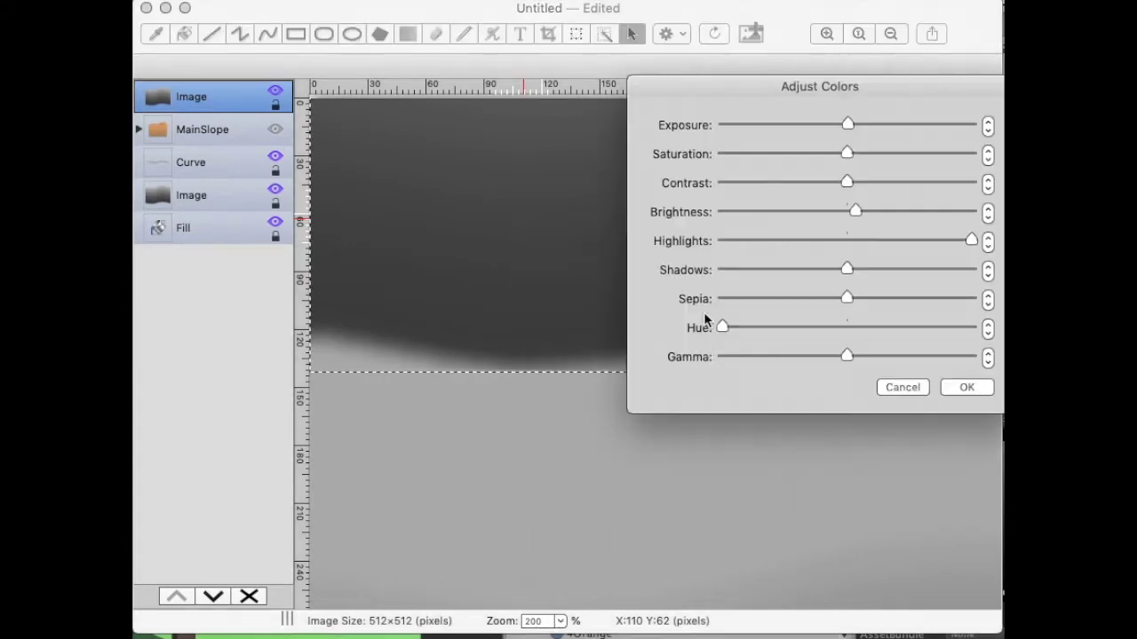
pyautogui.moveTo(855, 211); pyautogui.dragTo(893, 213)
pyautogui.moveTo(847, 183)
pyautogui.mouseDown()
pyautogui.moveTo(832, 194)
pyautogui.moveTo(827, 183)
pyautogui.mouseUp()
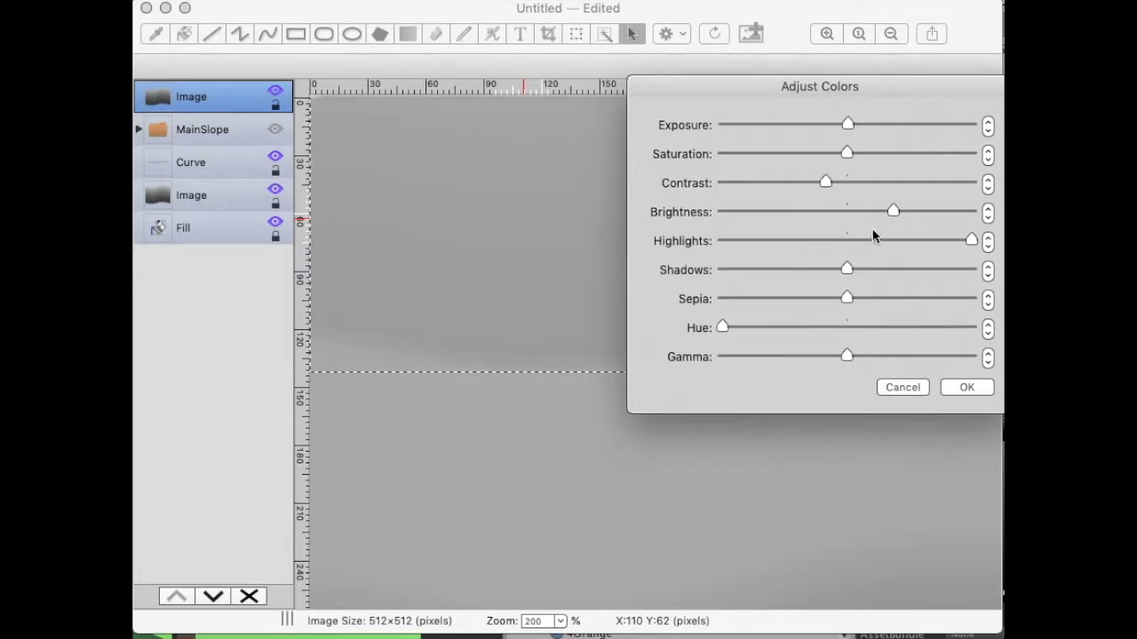
pyautogui.moveTo(890, 214); pyautogui.dragTo(905, 213)
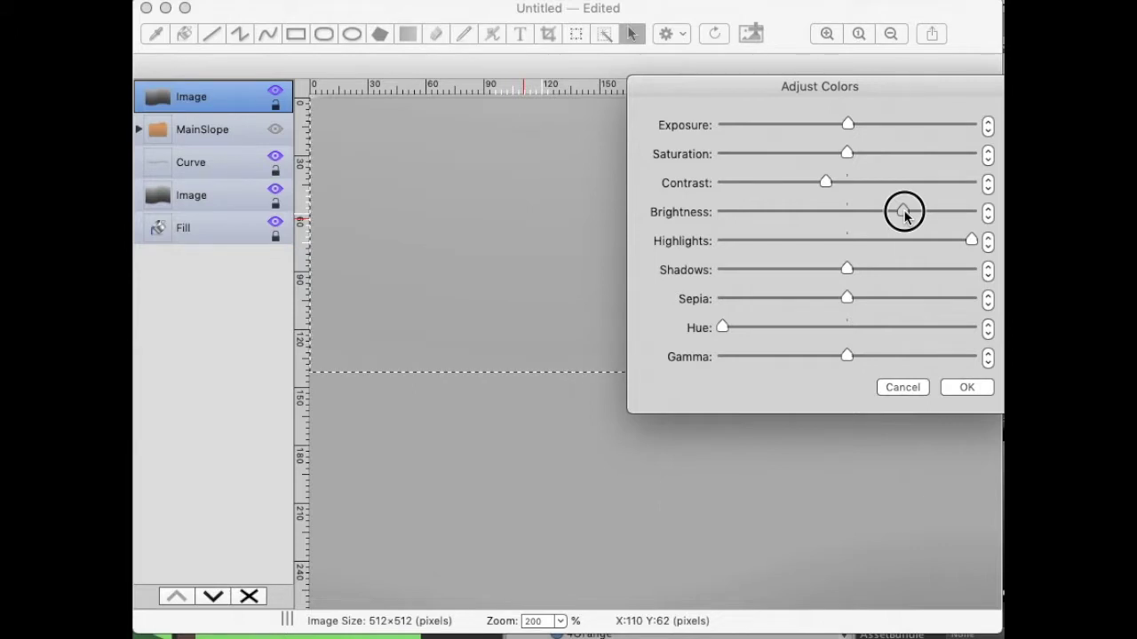
pyautogui.click(964, 391)
pyautogui.moveTo(228, 97); pyautogui.dragTo(228, 208)
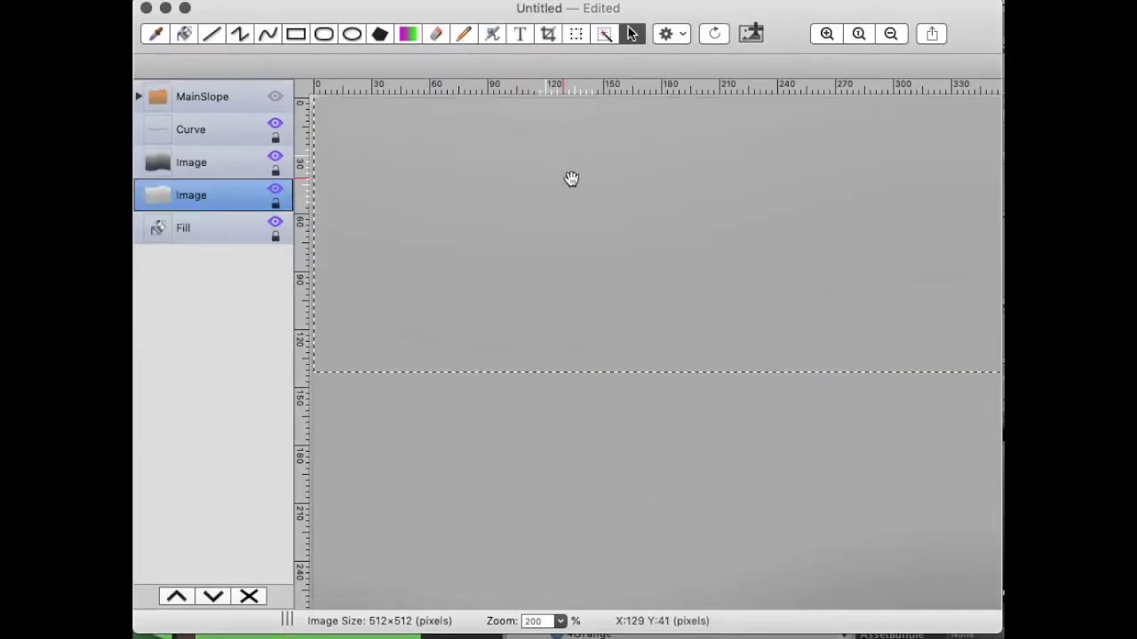
# Lower the copy's bottom edge to about Y 157 pixels and fine-tune its colours with slightly more brightness and contrast.
pyautogui.rightClick(681, 179)
pyautogui.moveTo(721, 293)
pyautogui.click(888, 292)
pyautogui.moveTo(902, 213); pyautogui.dragTo(901, 217)
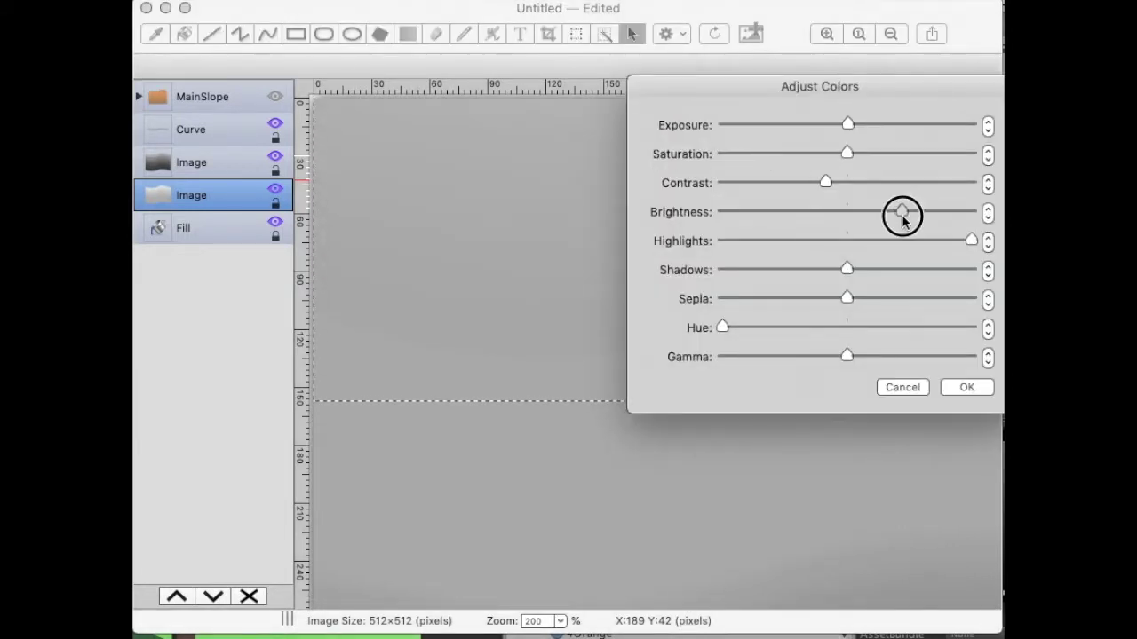
pyautogui.moveTo(903, 220); pyautogui.dragTo(906, 219)
pyautogui.moveTo(828, 185); pyautogui.dragTo(824, 184)
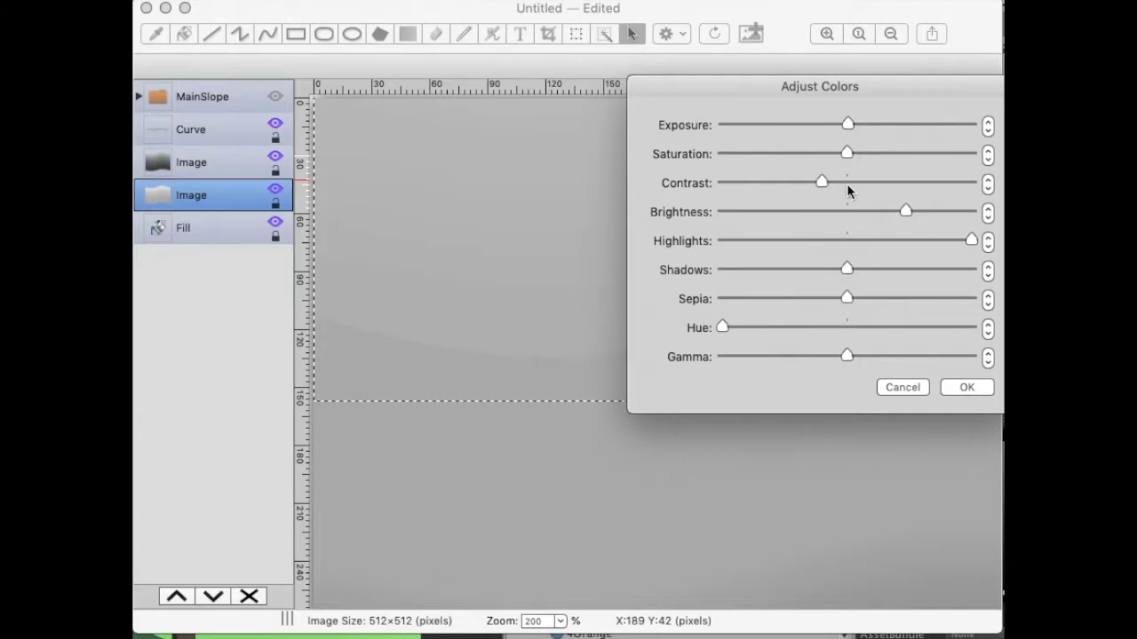
pyautogui.moveTo(823, 184); pyautogui.dragTo(831, 183)
pyautogui.moveTo(899, 208); pyautogui.dragTo(908, 215)
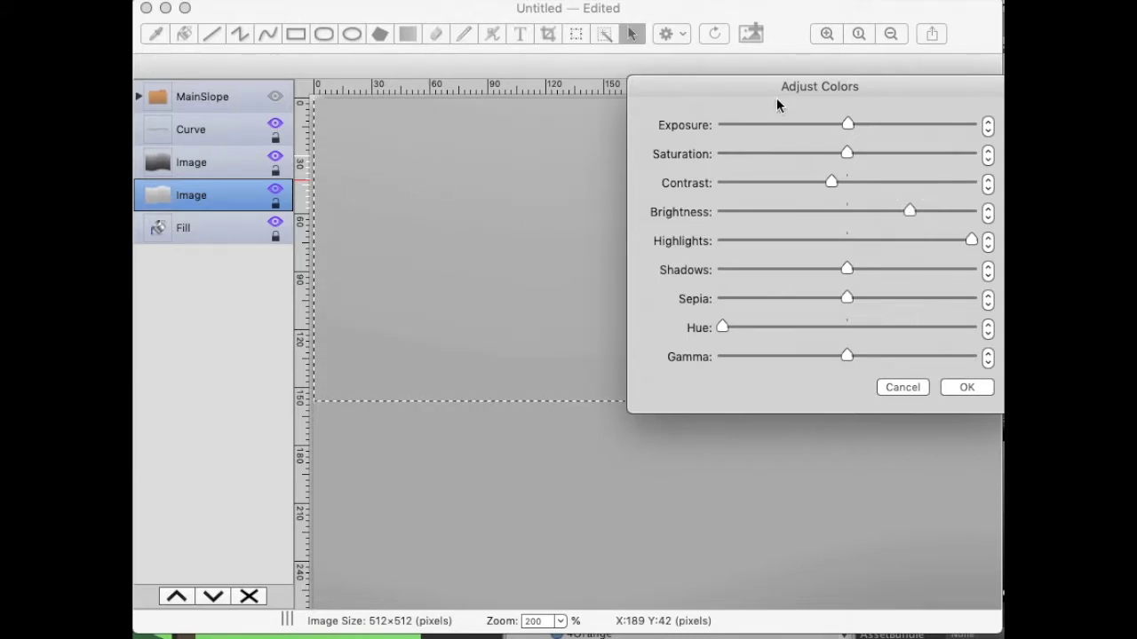
pyautogui.moveTo(777, 100); pyautogui.dragTo(747, 96)
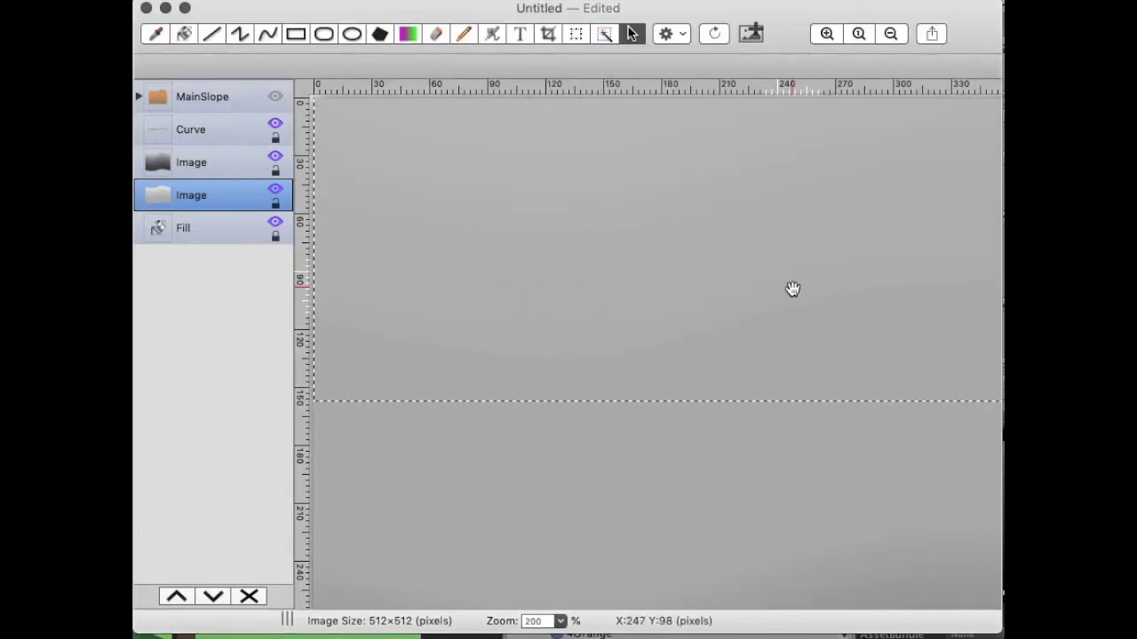
pyautogui.hscroll(5, 793, 288)
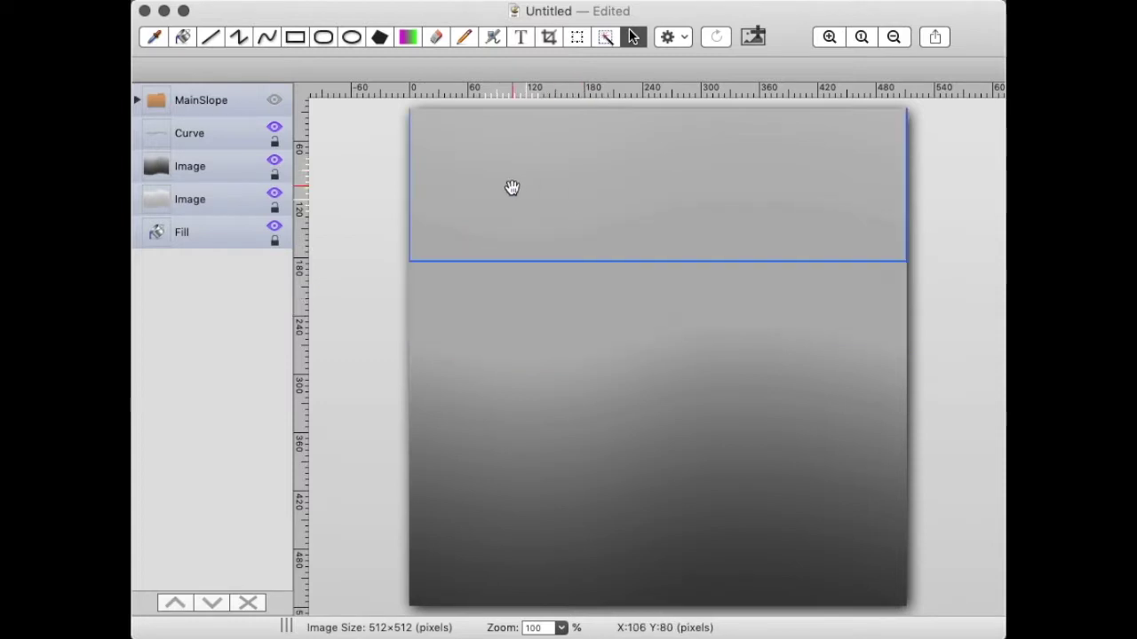
# Spray a single grey Airbrush dab, 500 pixels wide, near the middle of the canvas.
pyautogui.moveTo(576, 416); pyautogui.dragTo(415, 111)
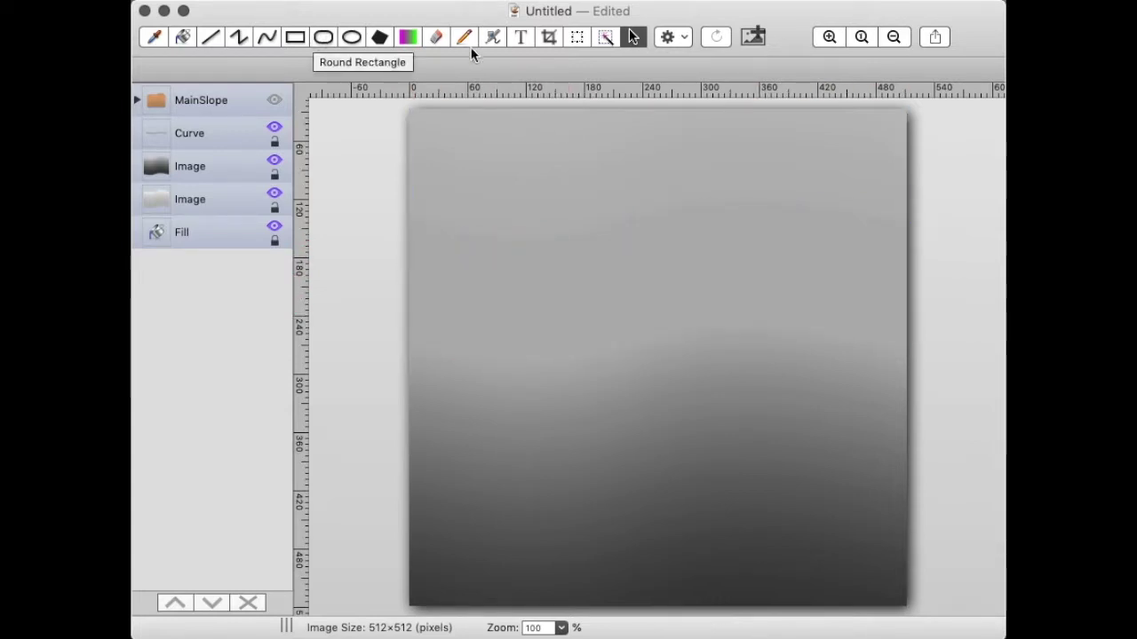
pyautogui.click(492, 40)
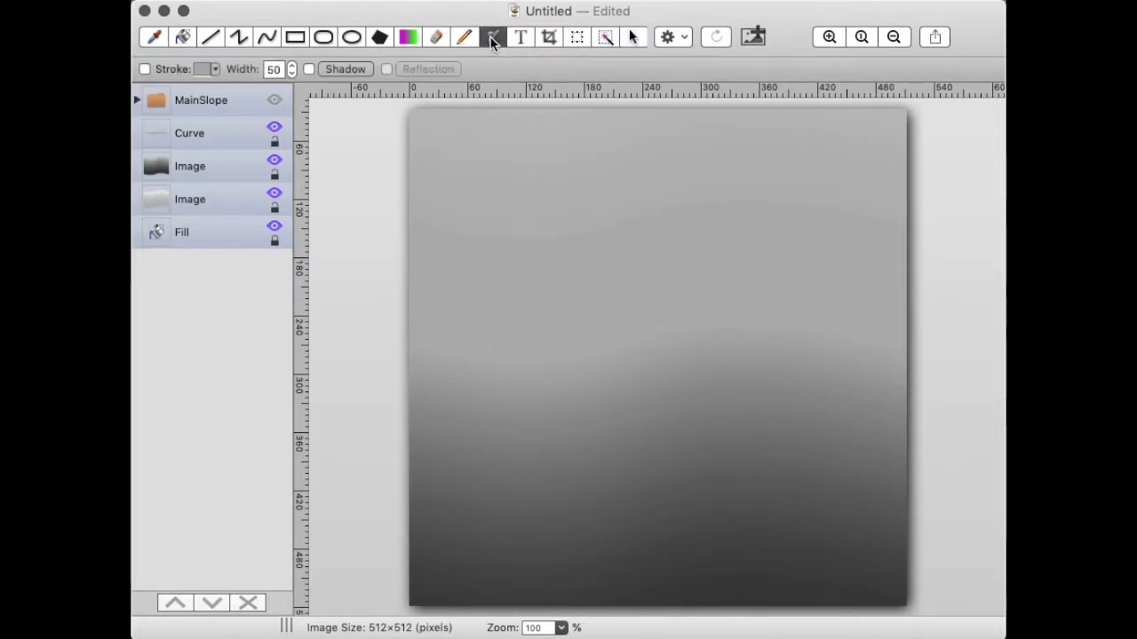
pyautogui.doubleClick(272, 69)
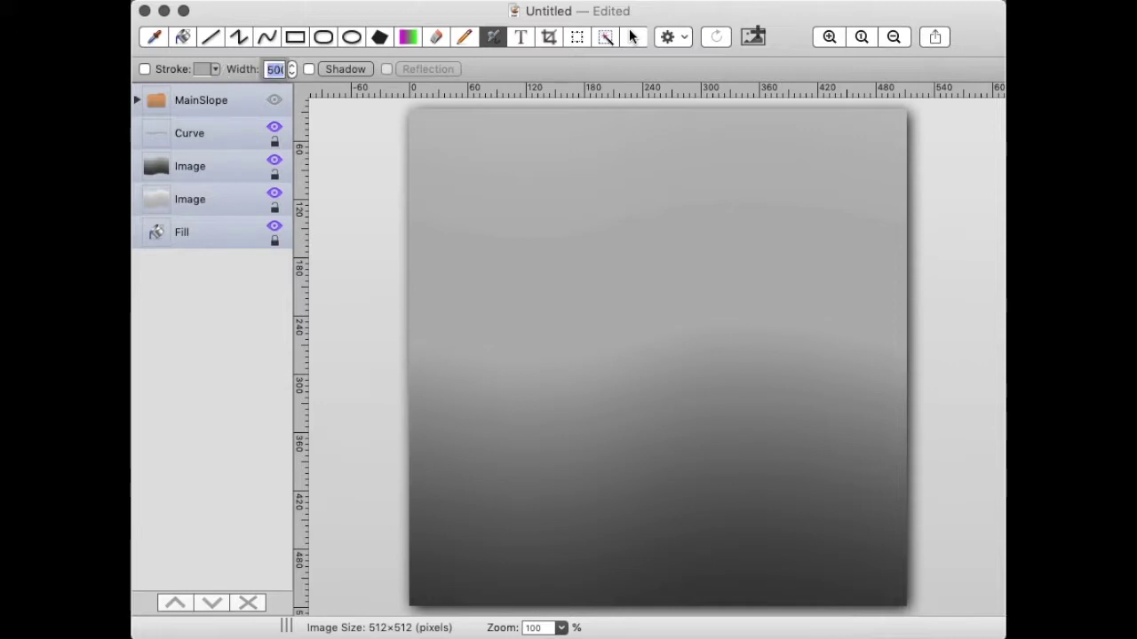
pyautogui.click(656, 322)
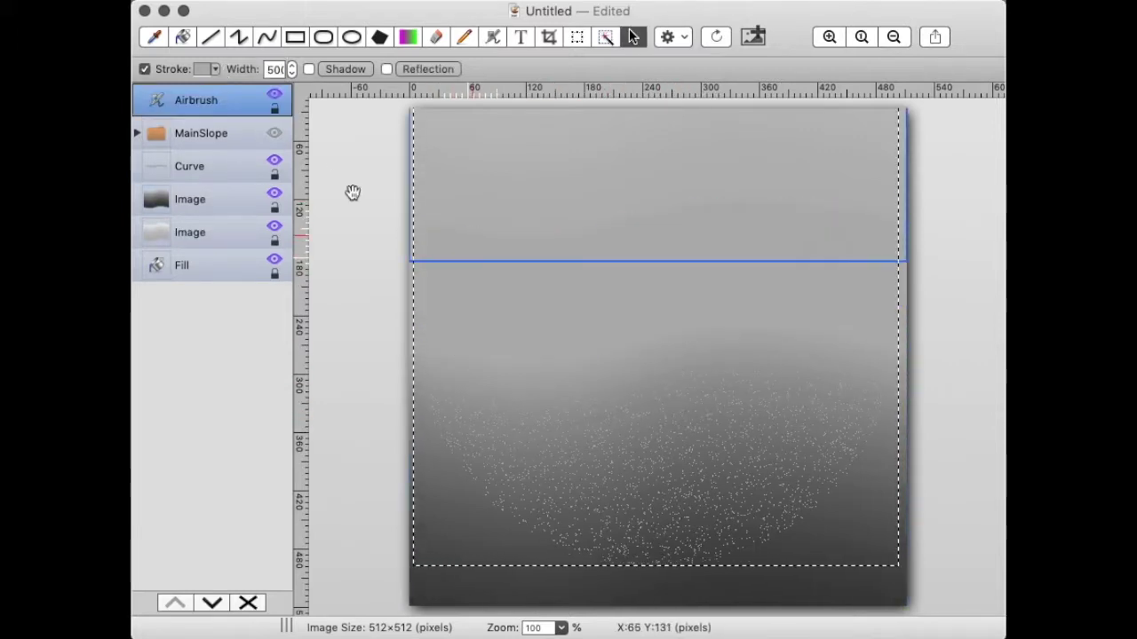
# Try to recolour the airbrush speckles by setting their stroke colour to red.
pyautogui.click(208, 72)
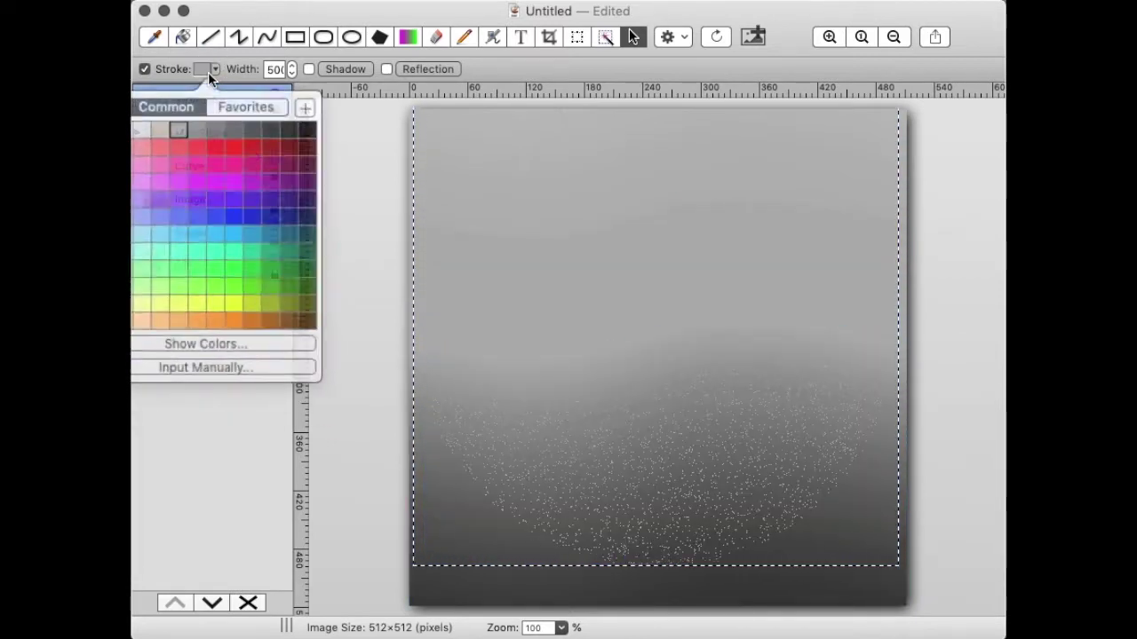
pyautogui.click(251, 148)
pyautogui.click(830, 36)
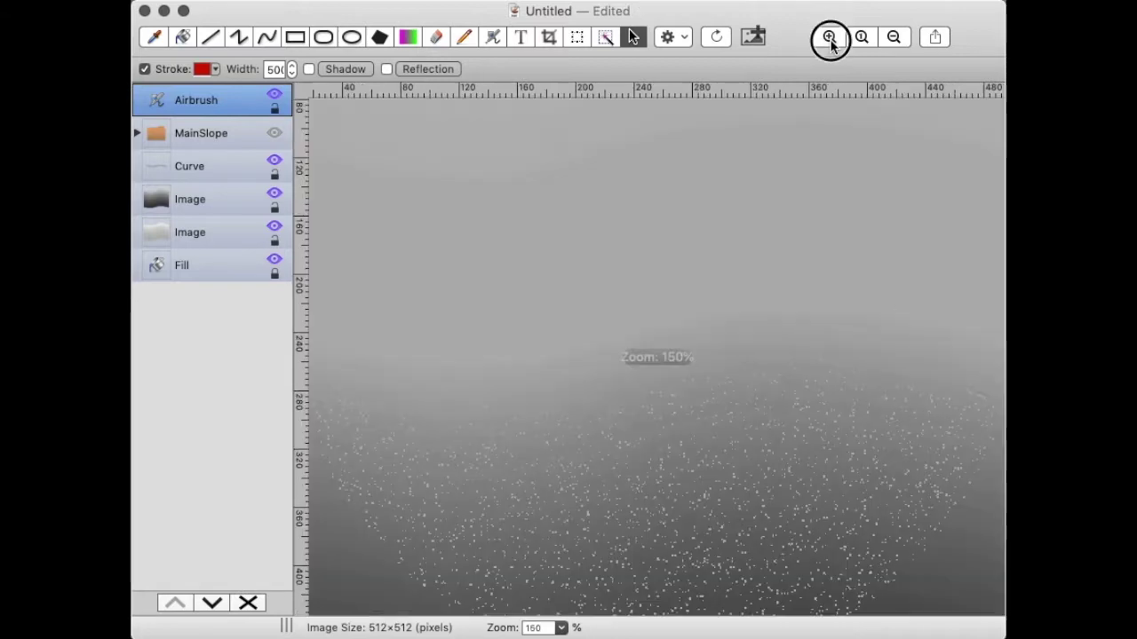
pyautogui.scroll(-10, 776, 254)
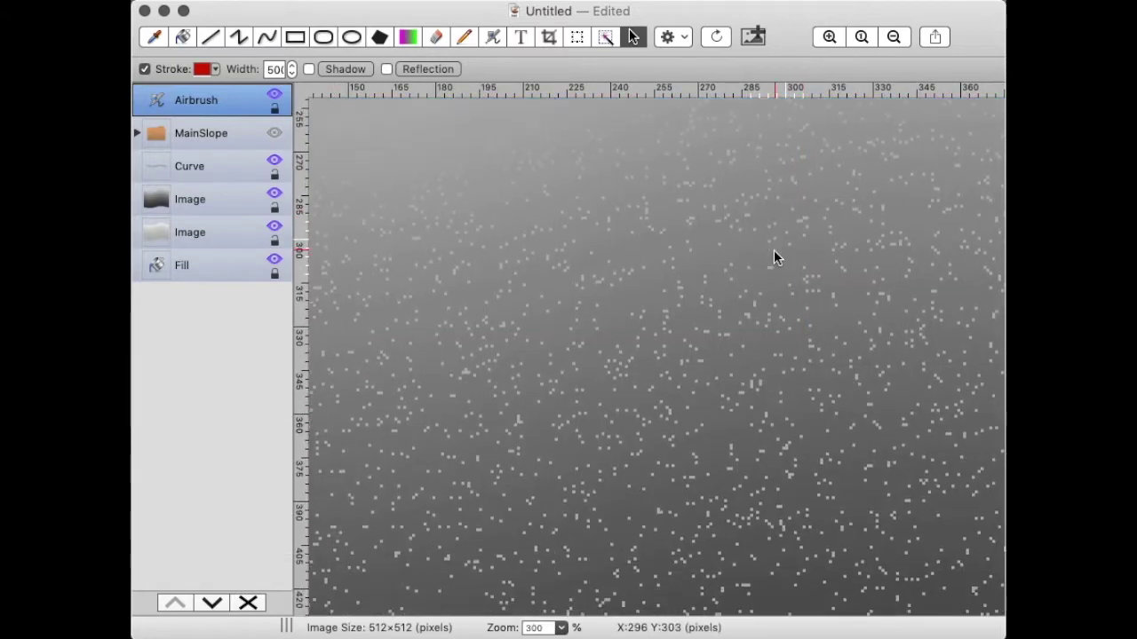
pyautogui.scroll(5, 601, 188)
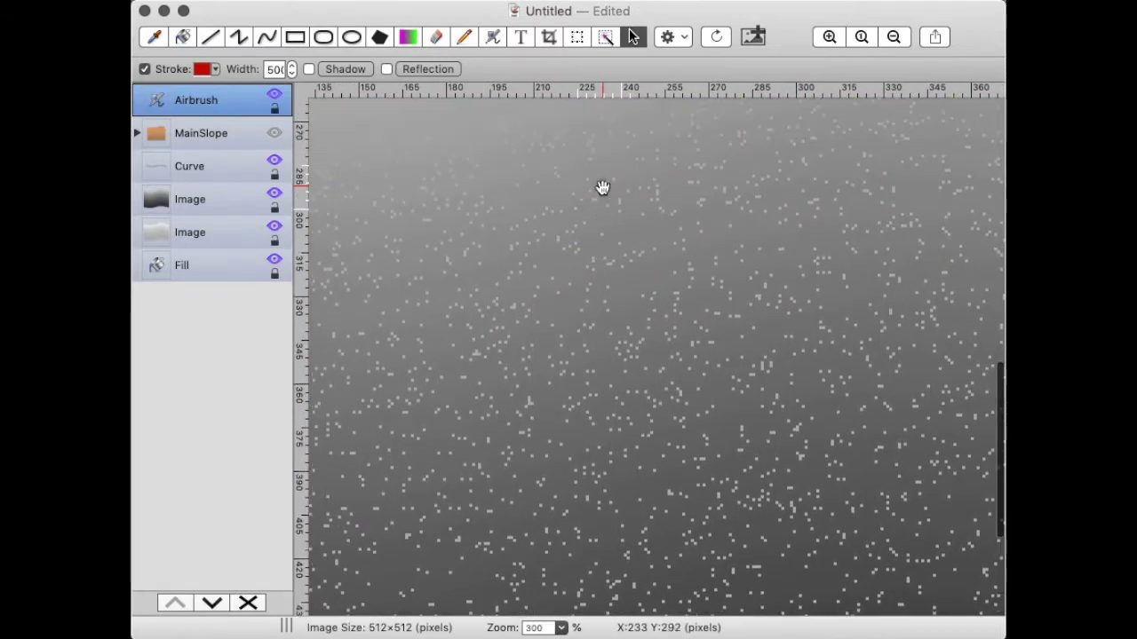
# Scale the airbrush speckles proportionally to 150 percent in width and height.
pyautogui.rightClick(603, 250)
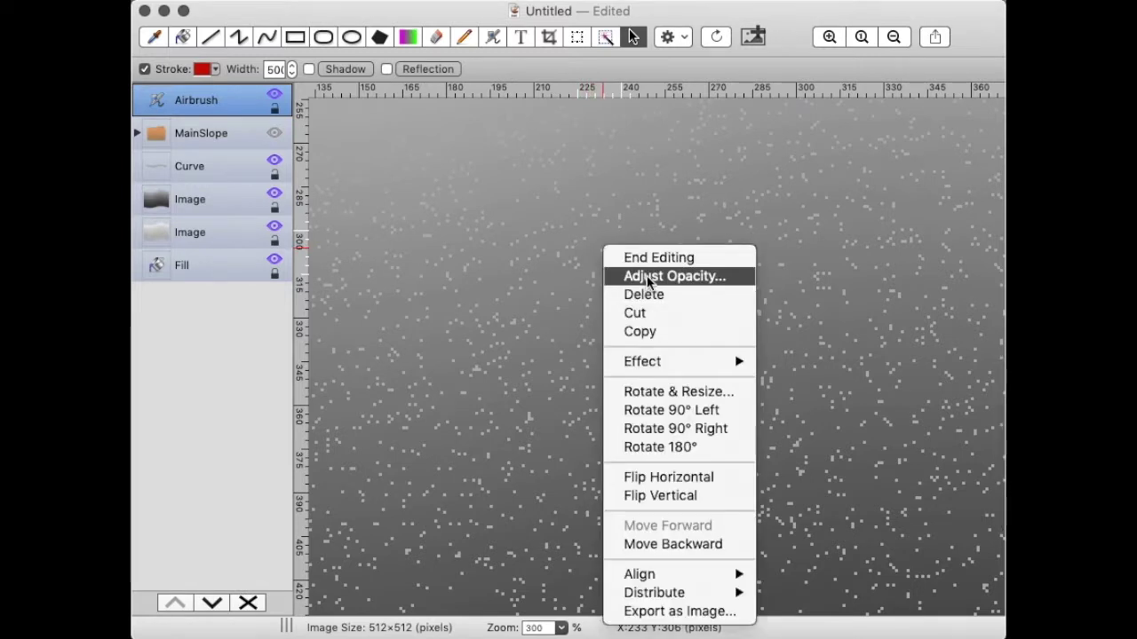
pyautogui.click(667, 392)
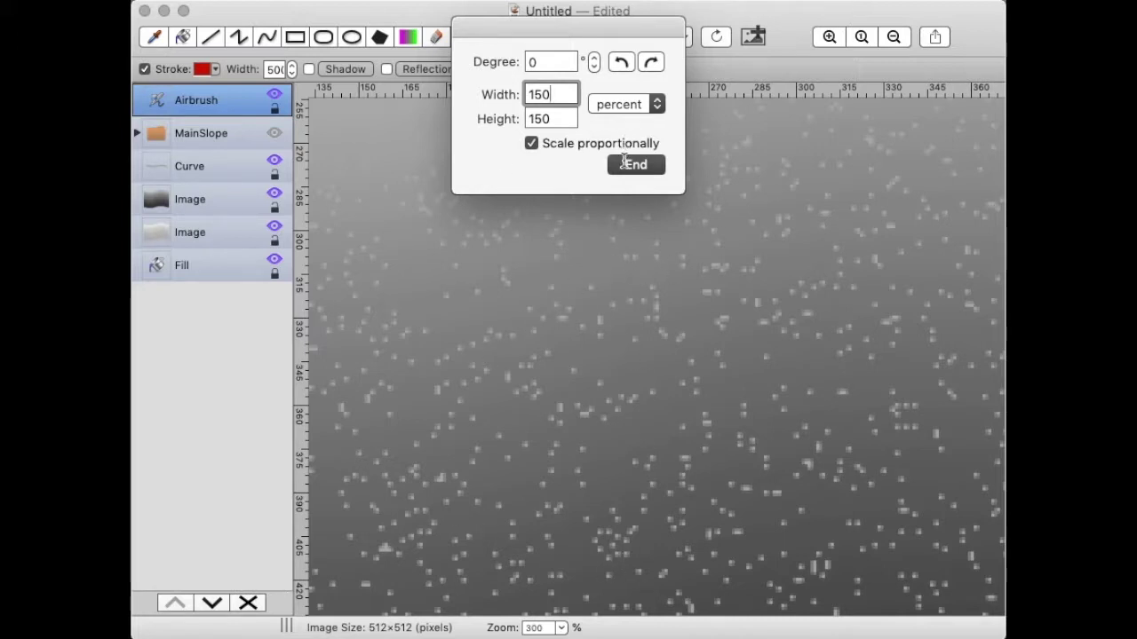
pyautogui.click(627, 164)
pyautogui.hscroll(5, 720, 161)
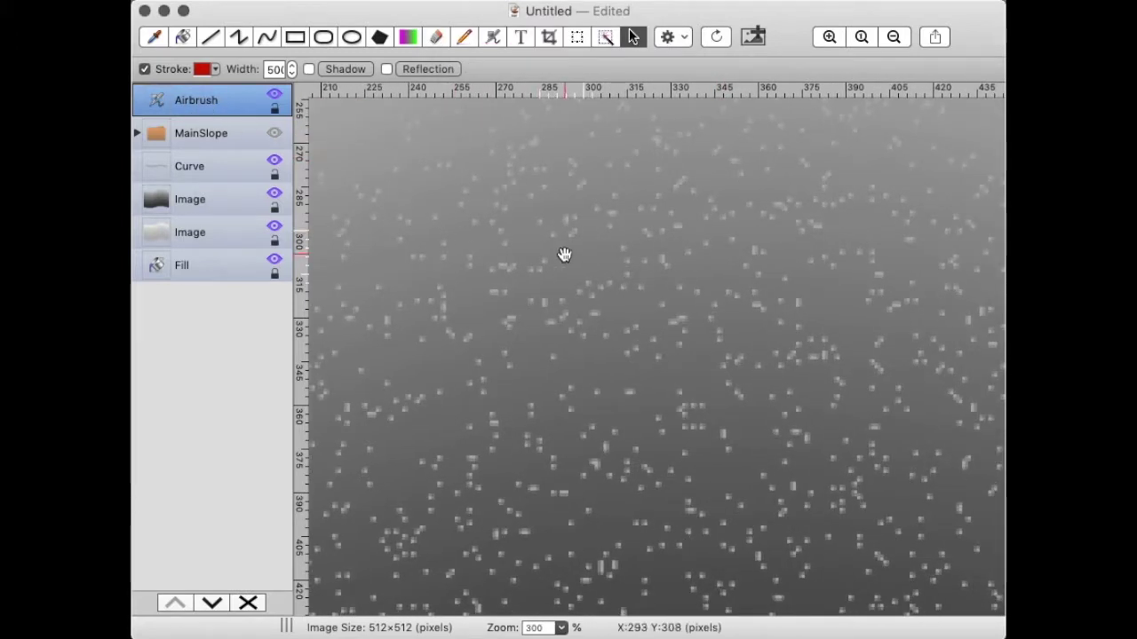
pyautogui.hscroll(-3, 556, 234)
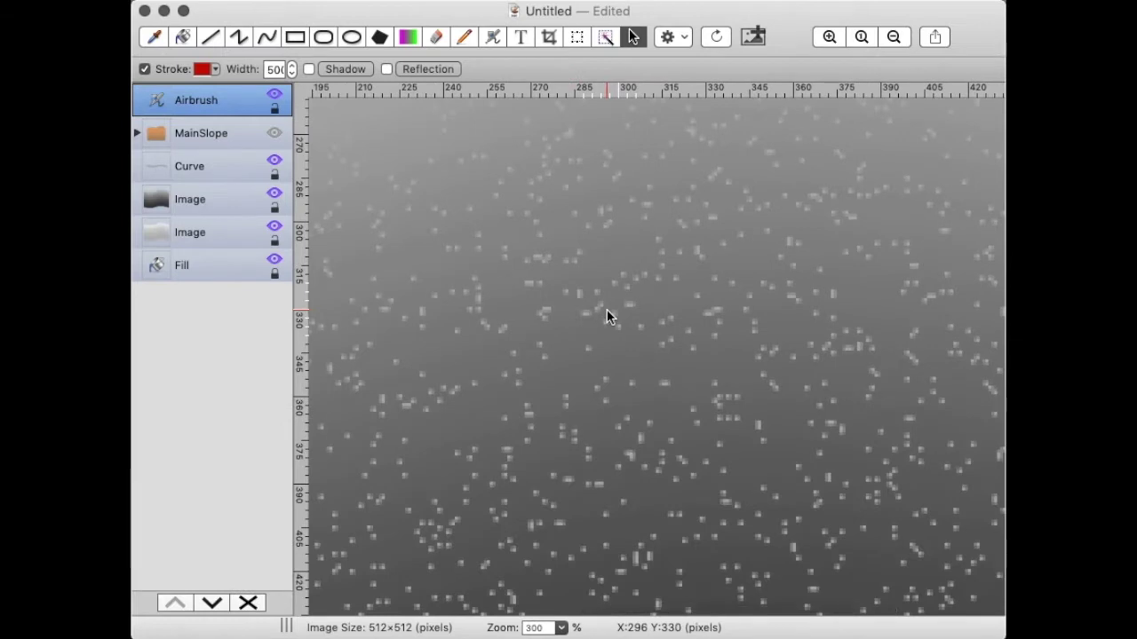
pyautogui.scroll(-3, 607, 317)
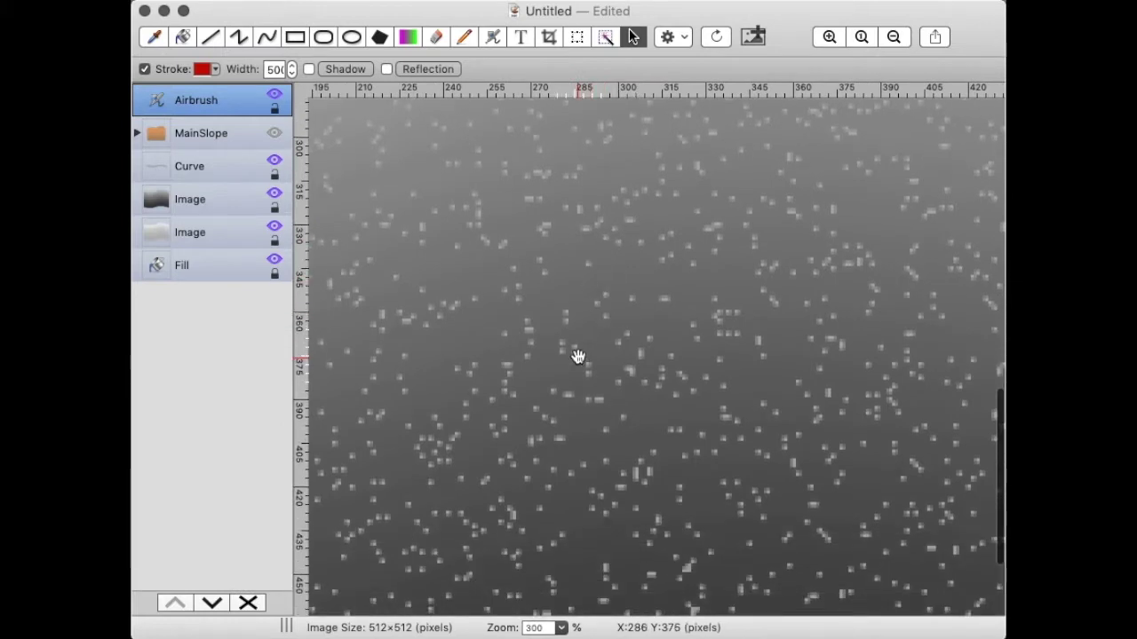
# Delete the enlarged airbrush speckle layer.
pyautogui.rightClick(211, 109)
pyautogui.click(244, 129)
pyautogui.click(893, 36)
pyautogui.click(893, 36)
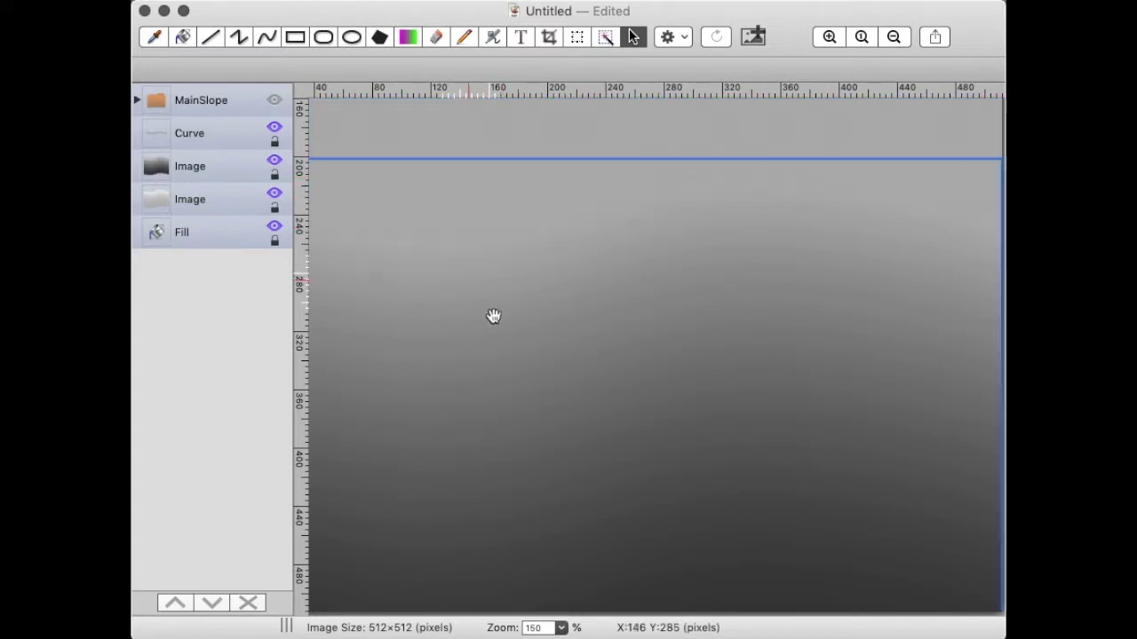
# Spray a single Airbrush dab 250 pixels wide near the middle of the canvas and recolour its stroke grey.
pyautogui.click(492, 37)
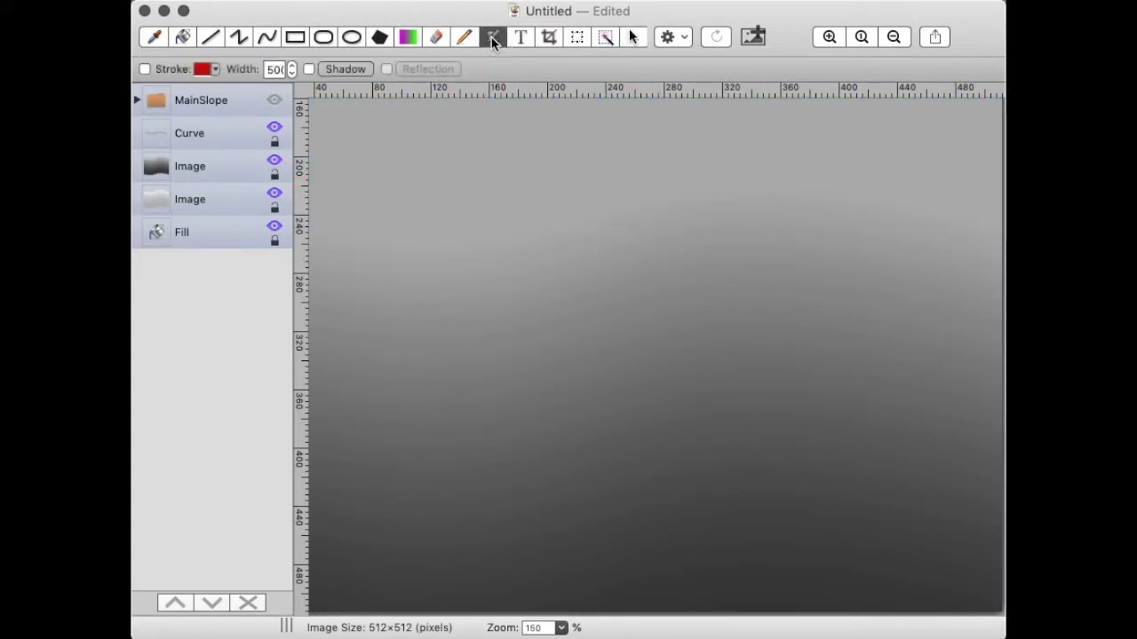
pyautogui.doubleClick(267, 69)
pyautogui.write('250')
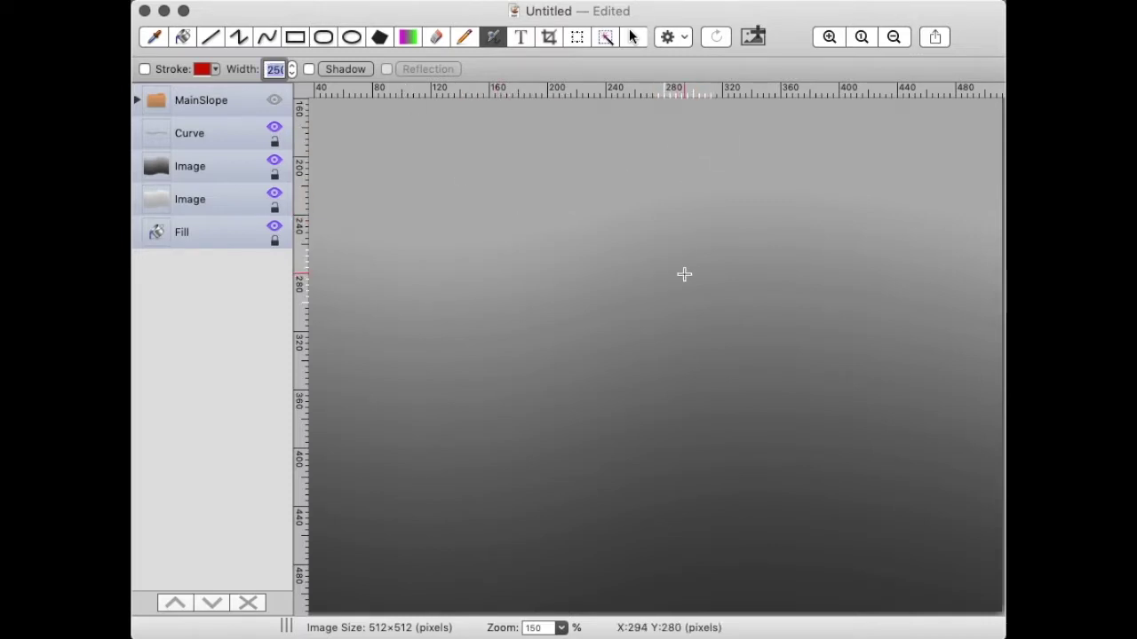
pyautogui.click(641, 259)
pyautogui.click(197, 99)
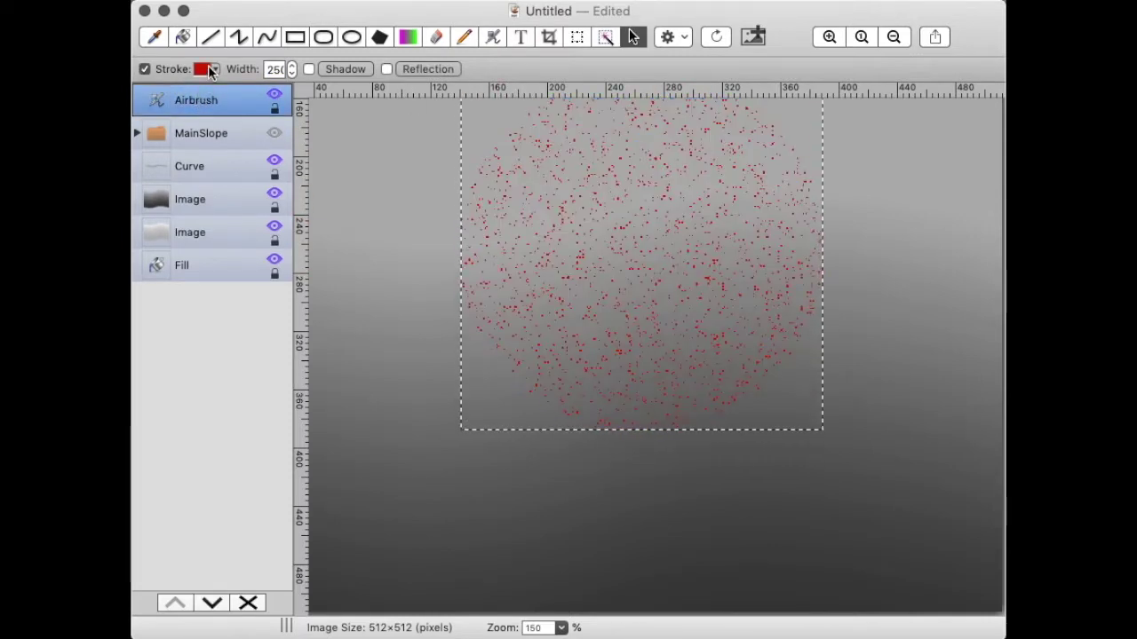
pyautogui.click(209, 70)
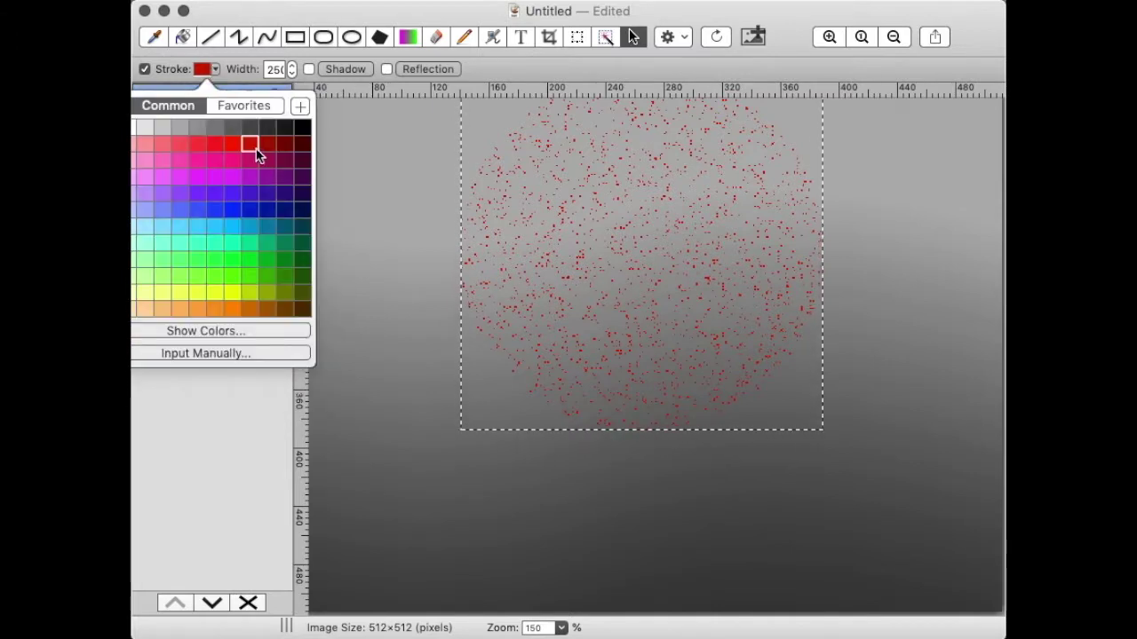
pyautogui.click(194, 128)
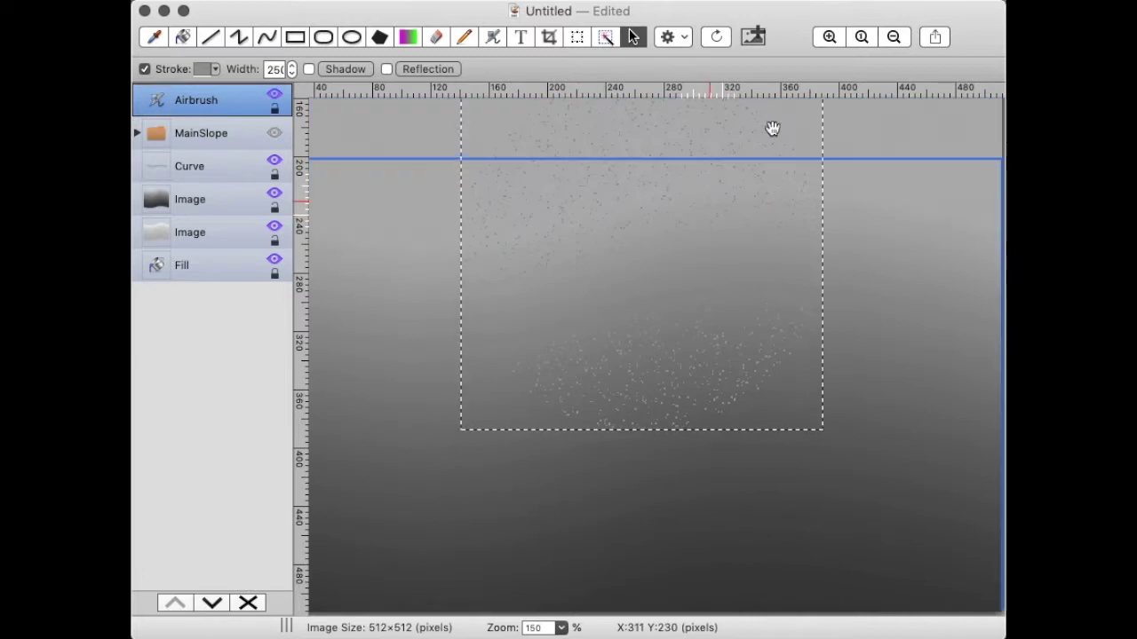
# Try scaling the grey airbrush speckles proportionally to 150 percent in width and height, and undo the resize.
pyautogui.click(830, 36)
pyautogui.rightClick(640, 193)
pyautogui.moveTo(708, 308)
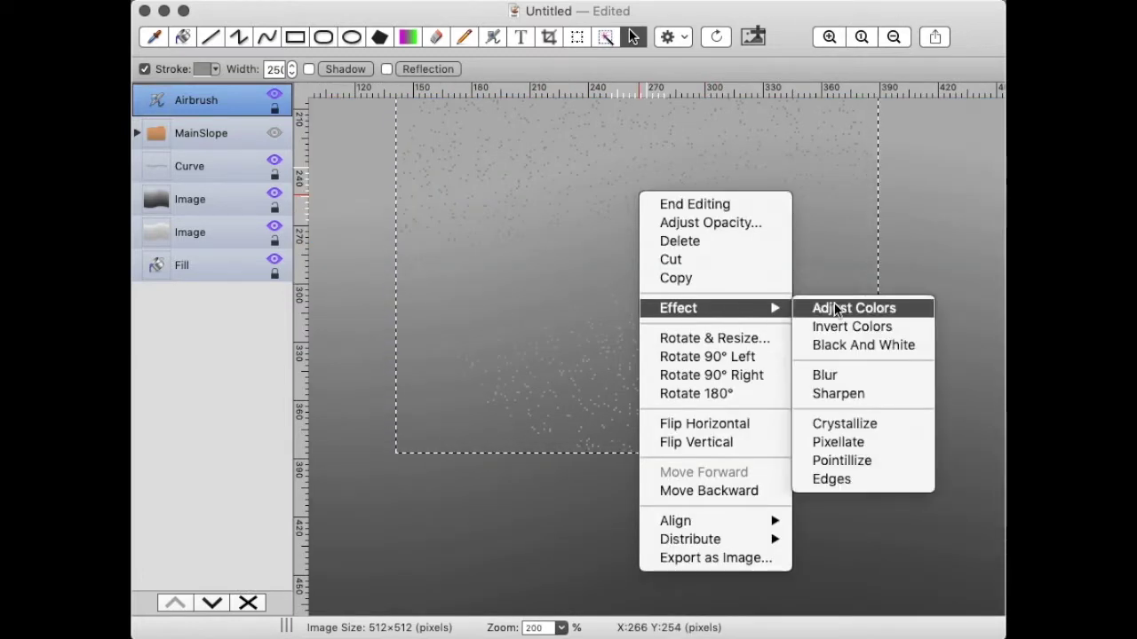
pyautogui.click(741, 338)
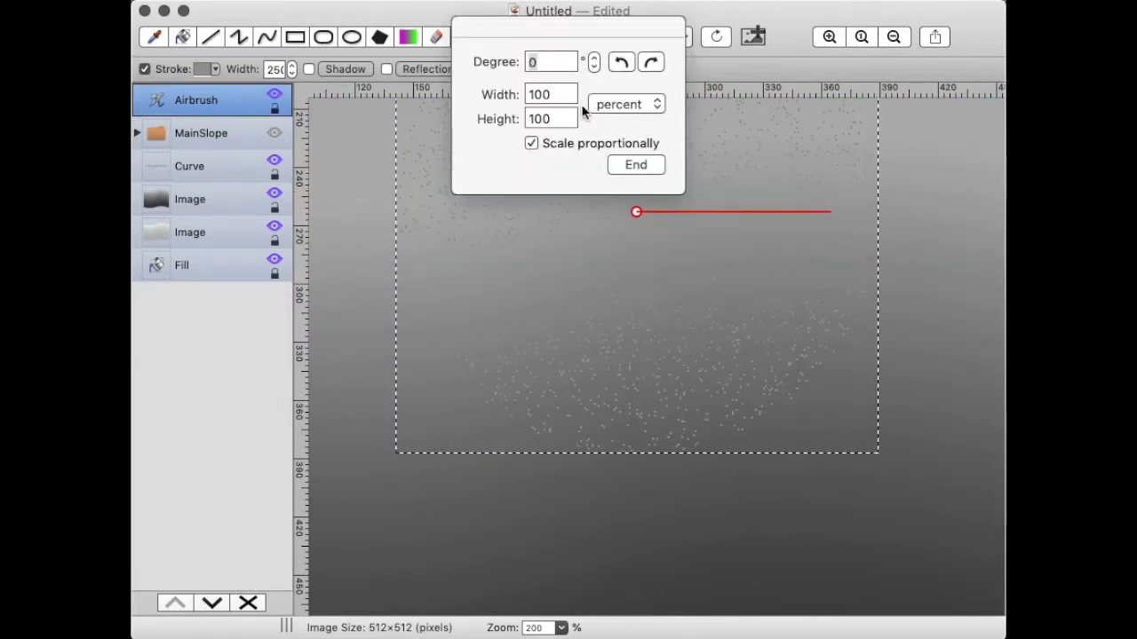
pyautogui.press('Tab')
pyautogui.write('150')
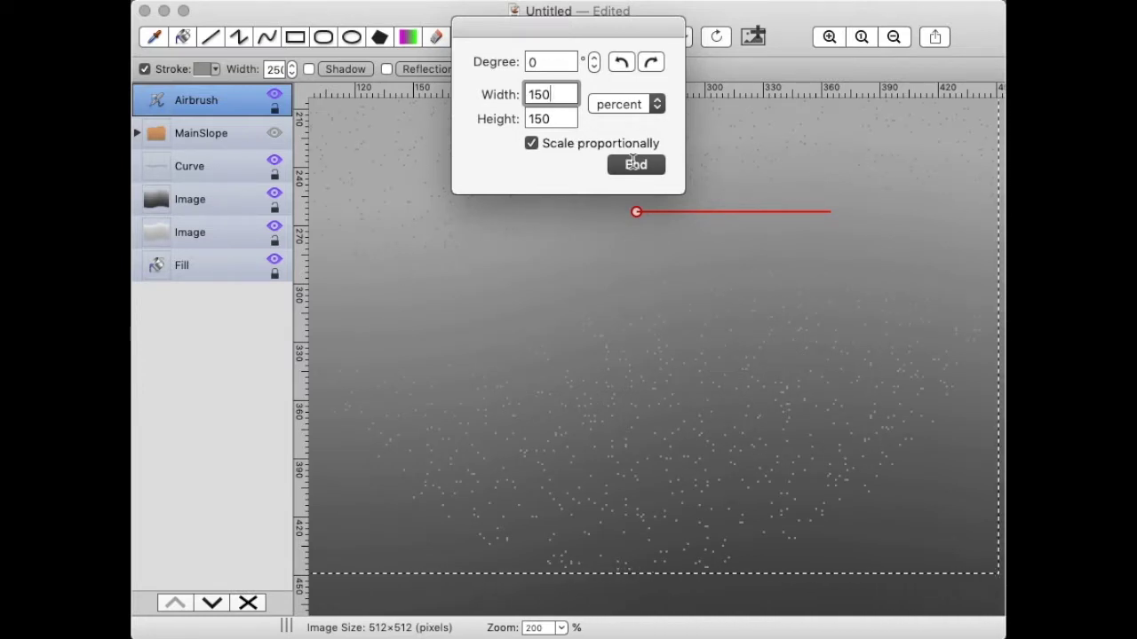
pyautogui.click(632, 162)
pyautogui.click(829, 36)
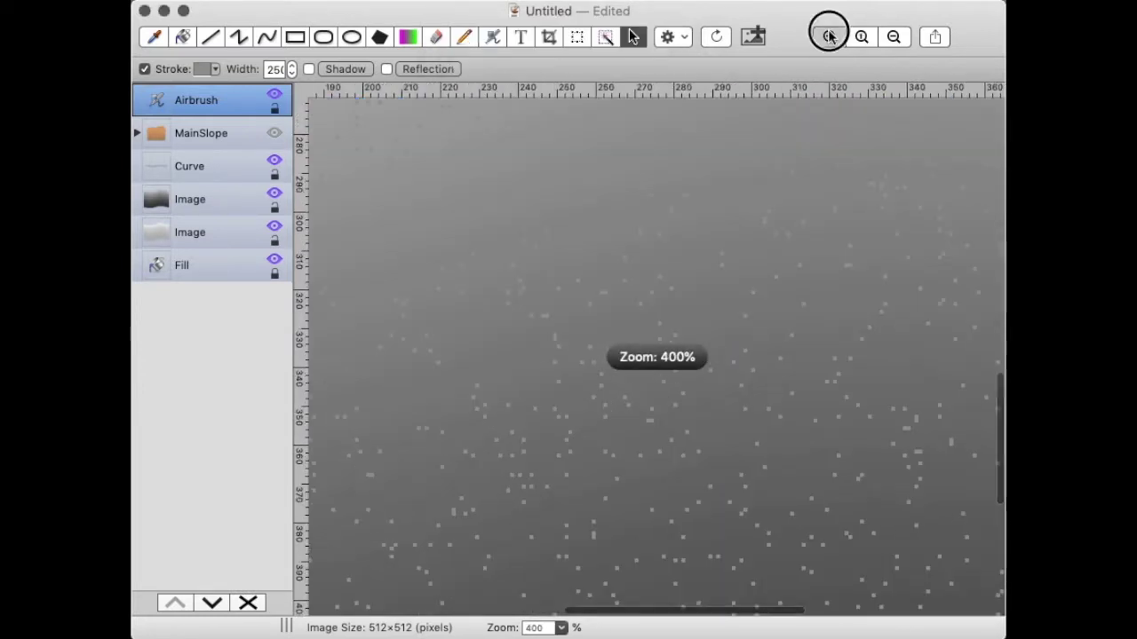
pyautogui.click(828, 37)
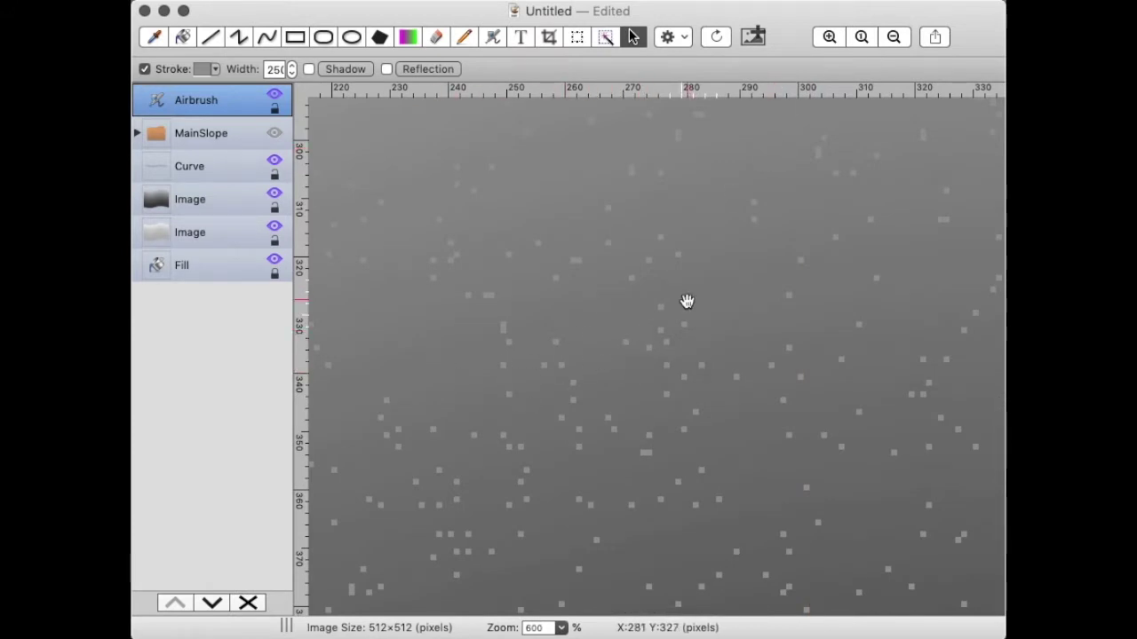
pyautogui.click(893, 36)
pyautogui.click(893, 37)
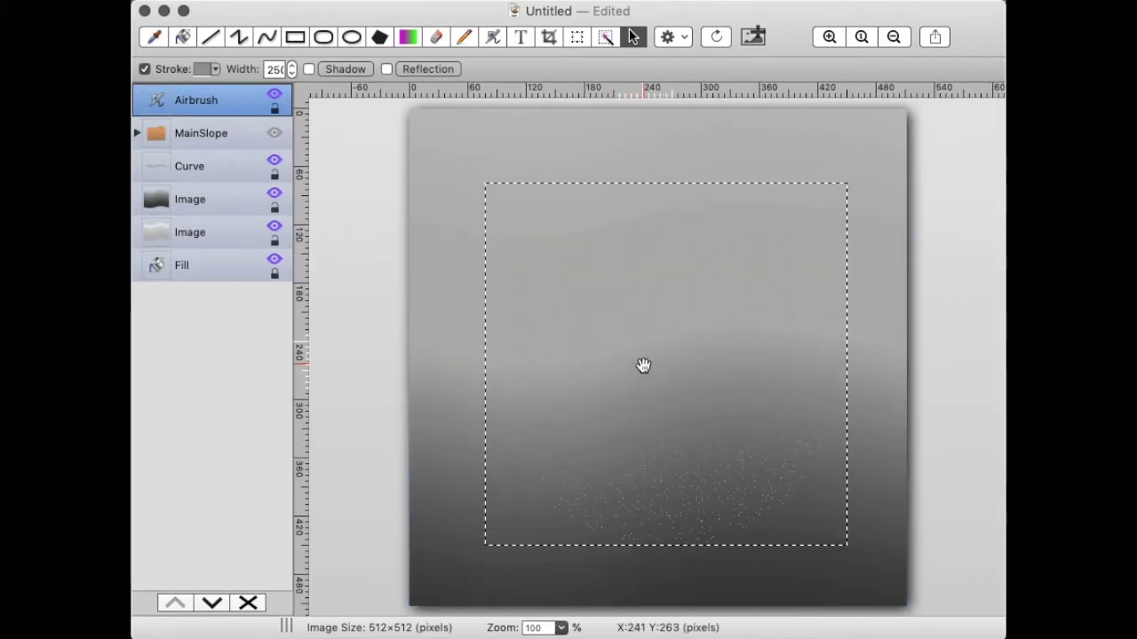
pyautogui.press('super+z')
# Scale the grey airbrush speckles proportionally to 250 percent in width and height.
pyautogui.rightClick(646, 364)
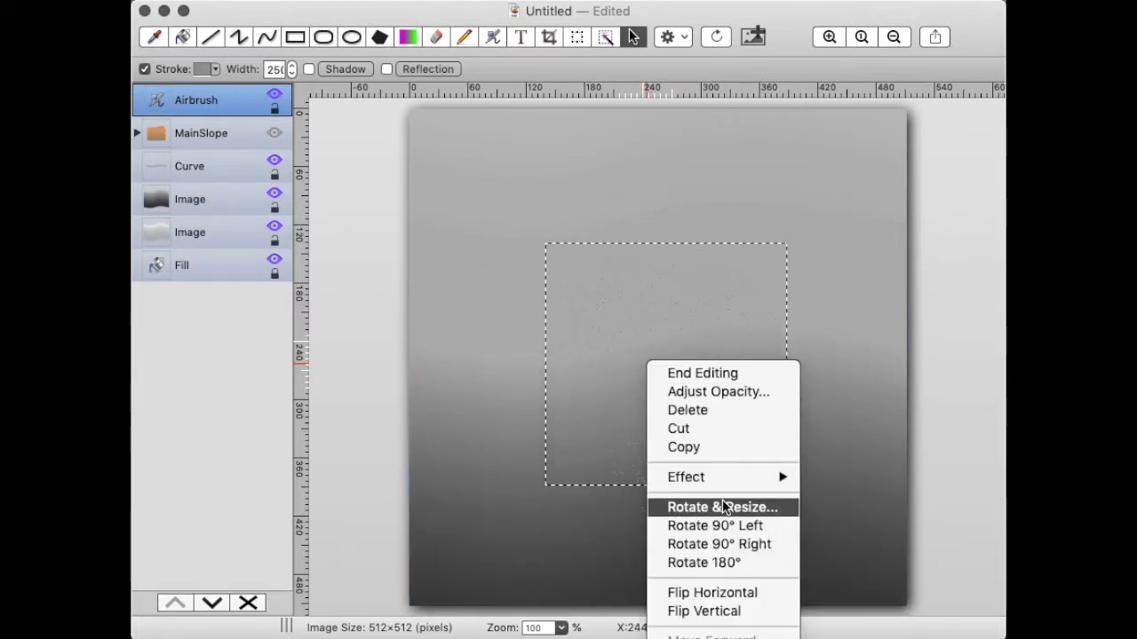
pyautogui.click(719, 506)
pyautogui.click(571, 93)
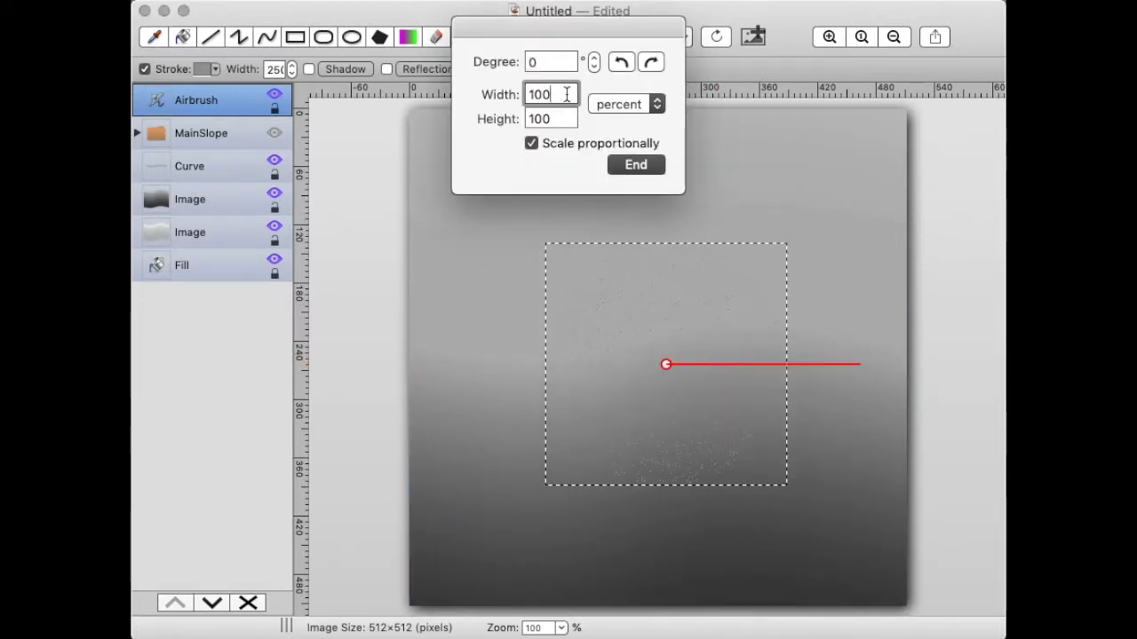
pyautogui.moveTo(570, 93); pyautogui.dragTo(464, 84)
pyautogui.write('250')
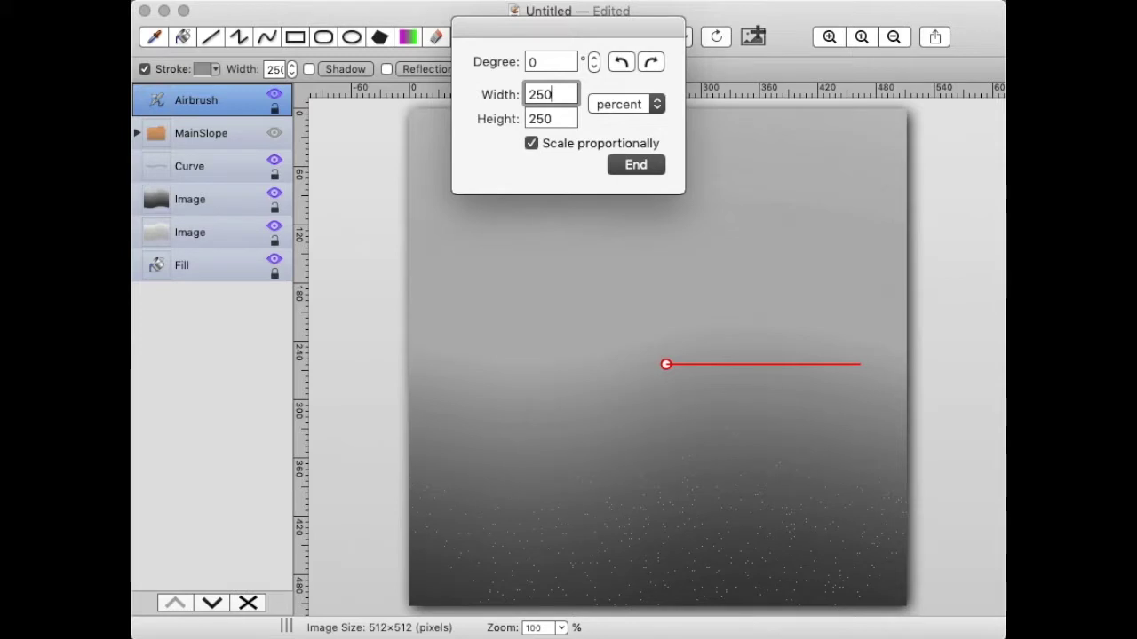
pyautogui.press('Return')
# Examine the enlarged speckles up close over the upper and middle parts of the texture.
pyautogui.click(829, 37)
pyautogui.click(829, 36)
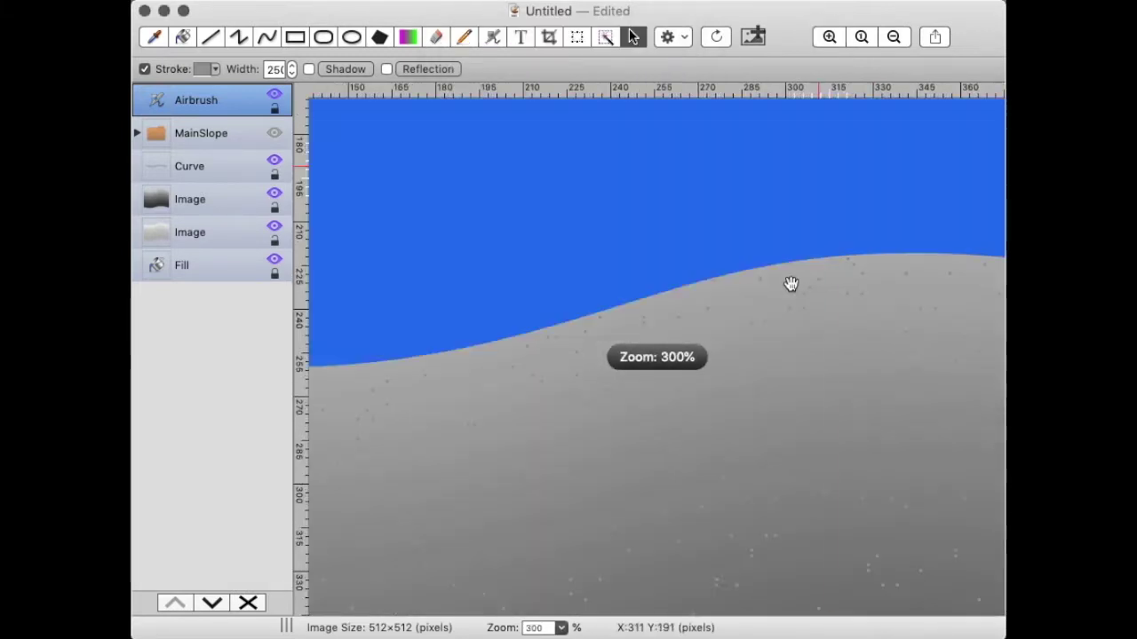
pyautogui.scroll(10, 791, 284)
pyautogui.hscroll(-10, 791, 283)
pyautogui.hscroll(7, 761, 241)
pyautogui.scroll(-3, 760, 240)
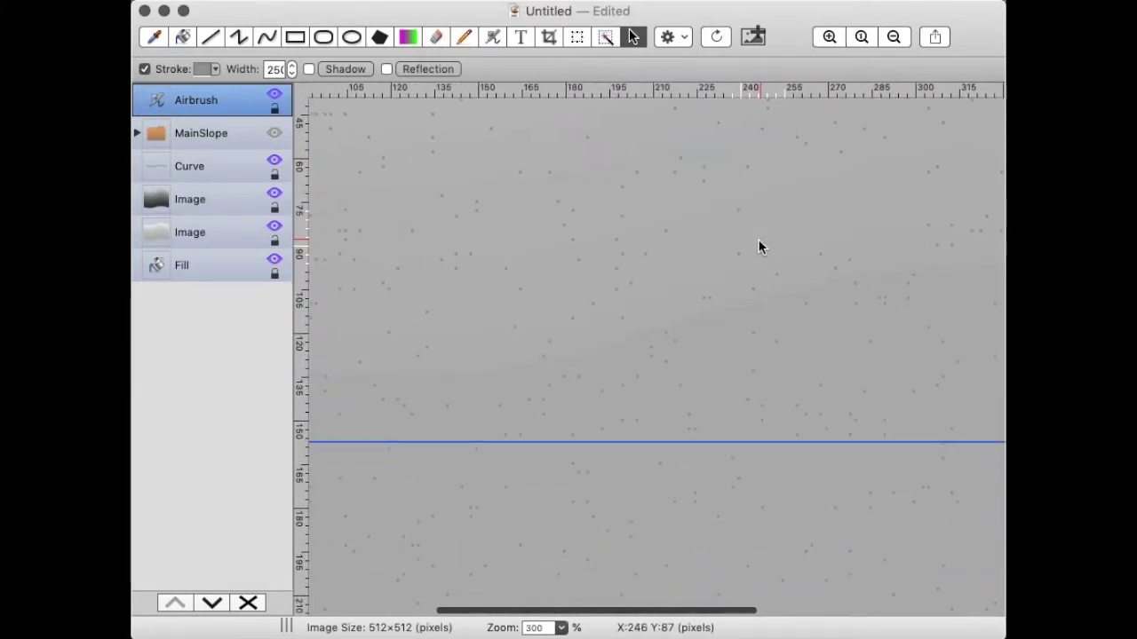
pyautogui.click(894, 36)
pyautogui.click(894, 37)
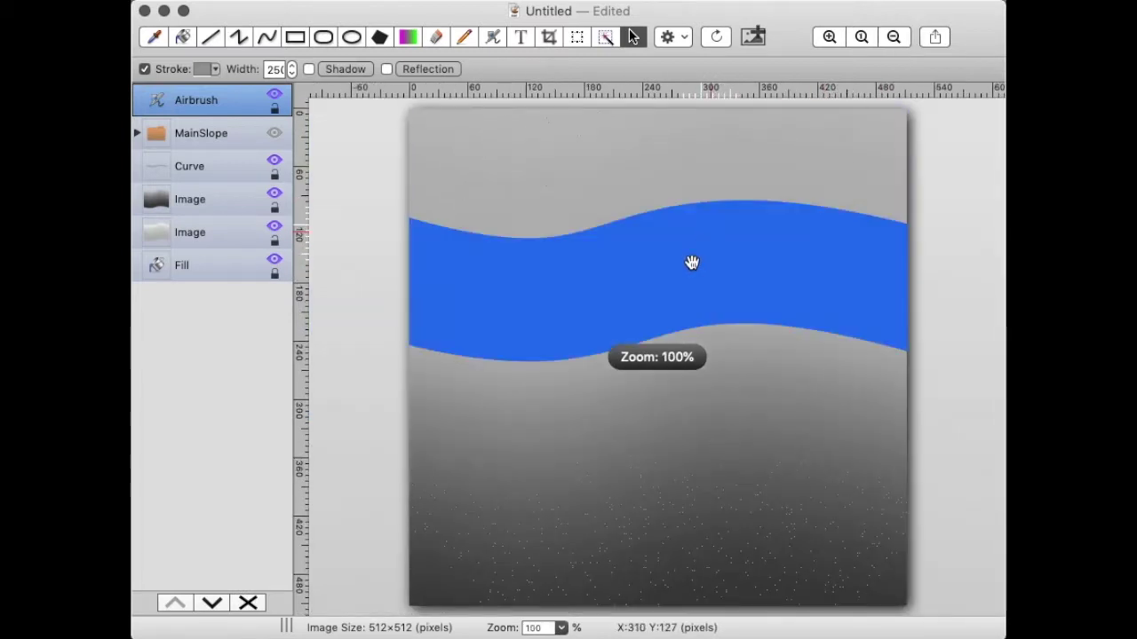
# Scale the airbrush speckles proportionally by a further 125 percent in width and height.
pyautogui.rightClick(668, 300)
pyautogui.click(733, 444)
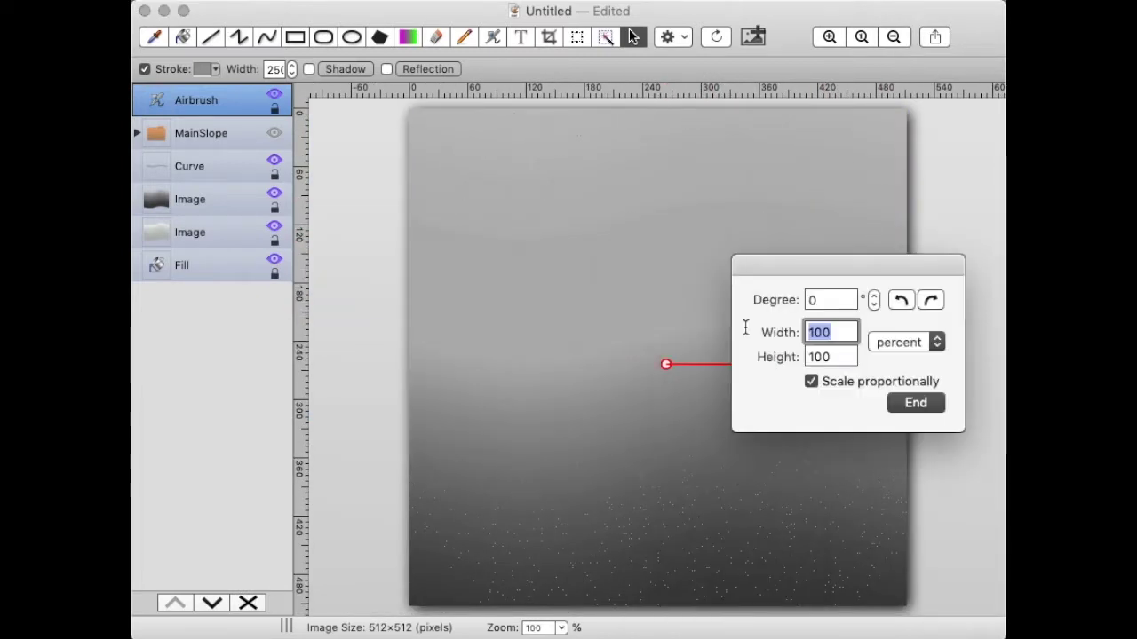
pyautogui.write('125')
pyautogui.press('Return')
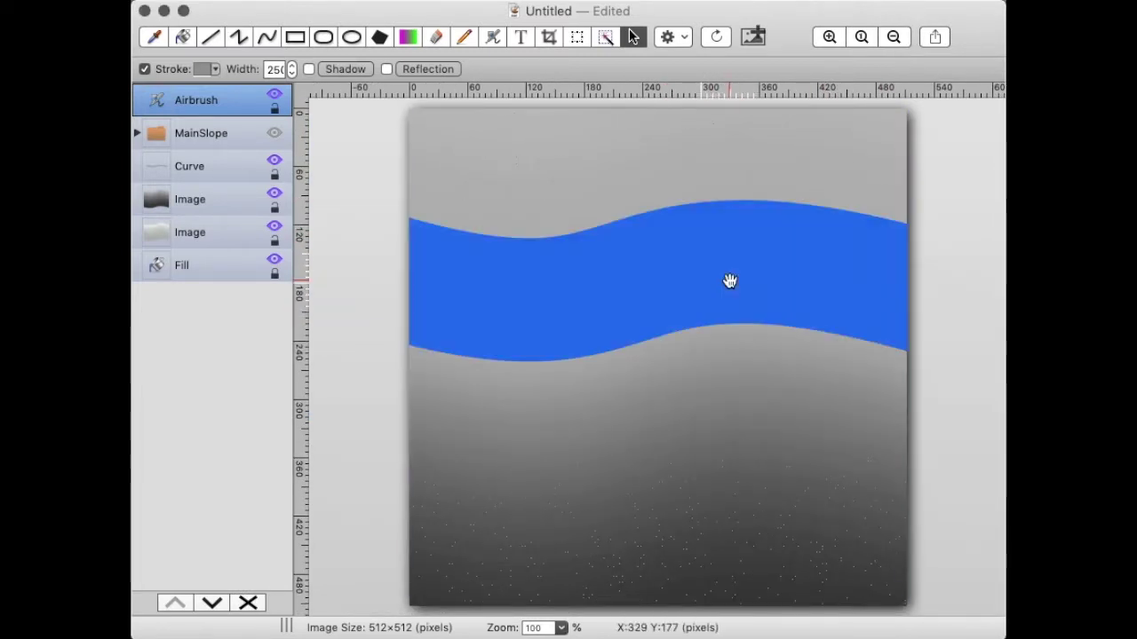
# Inspect the speckle spread across the lower slope and the upper area, from one canvas edge to the other.
pyautogui.click(830, 36)
pyautogui.scroll(-10, 818, 239)
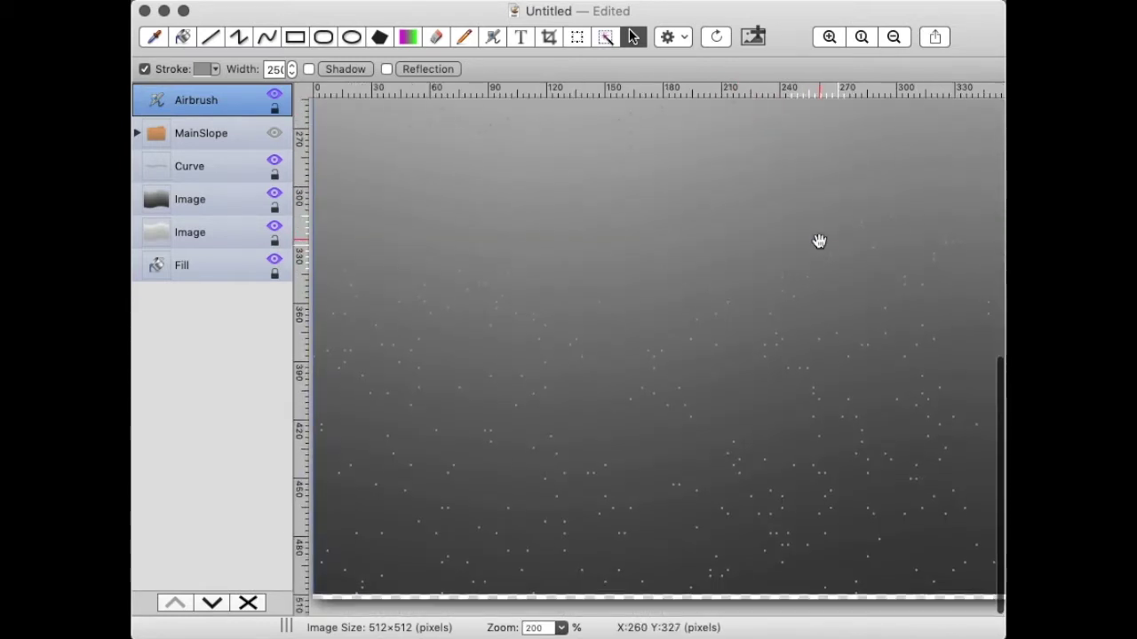
pyautogui.hscroll(6, 824, 237)
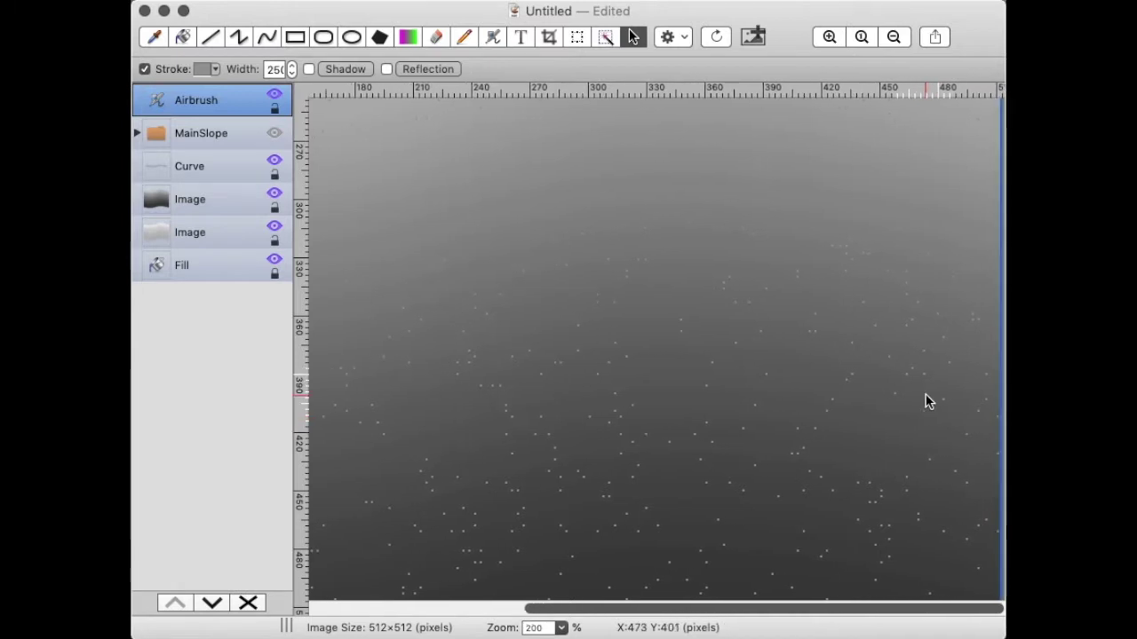
pyautogui.scroll(10, 926, 399)
pyautogui.scroll(5, 926, 403)
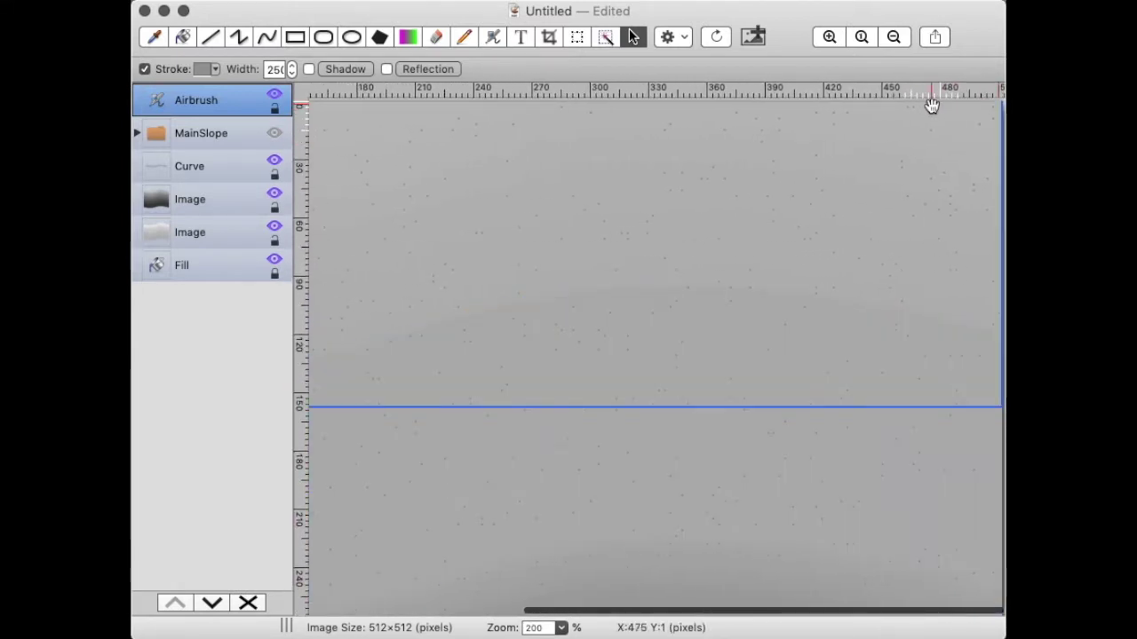
pyautogui.hscroll(-5, 896, 229)
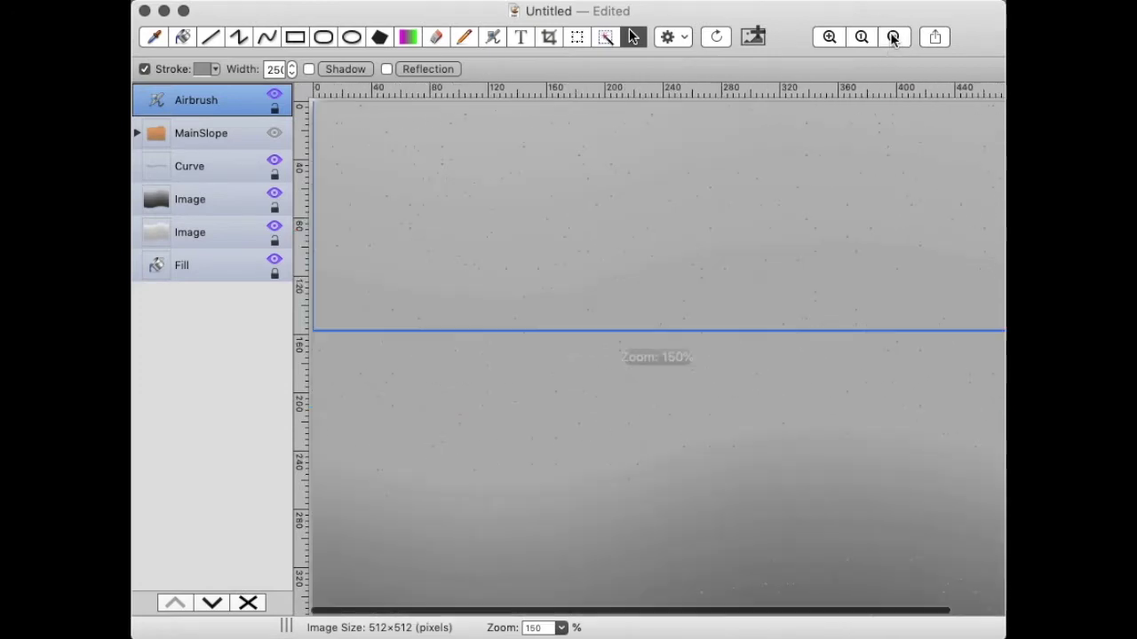
pyautogui.click(893, 37)
pyautogui.click(892, 36)
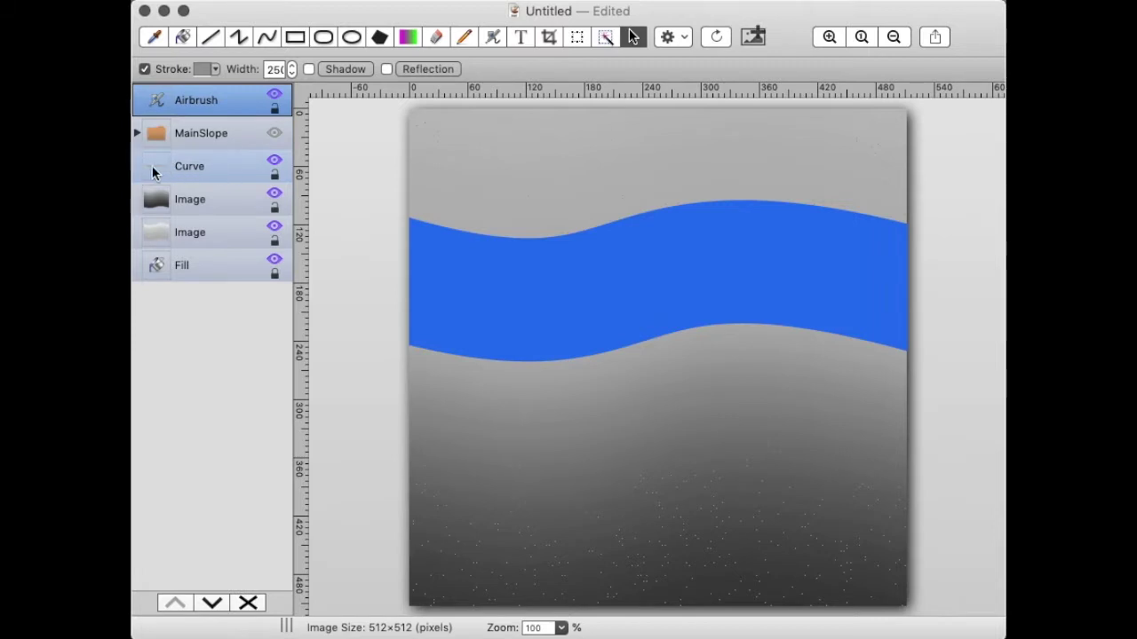
# Rename the Curve layer as Trail and place the Airbrush layer directly beneath it.
pyautogui.click(197, 169)
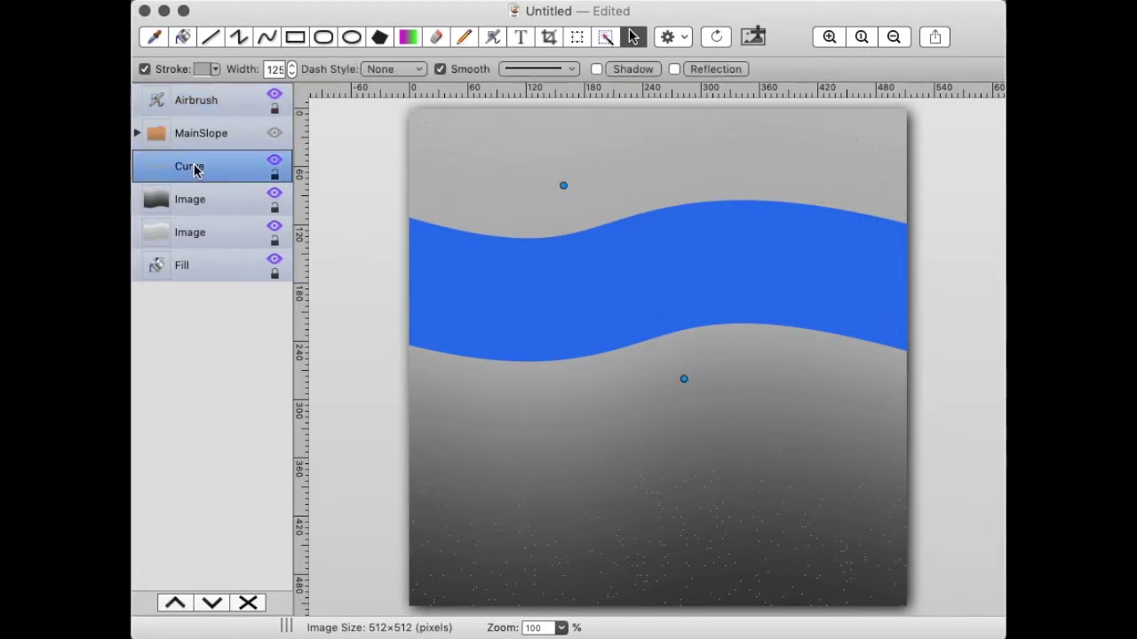
pyautogui.rightClick(191, 170)
pyautogui.click(245, 172)
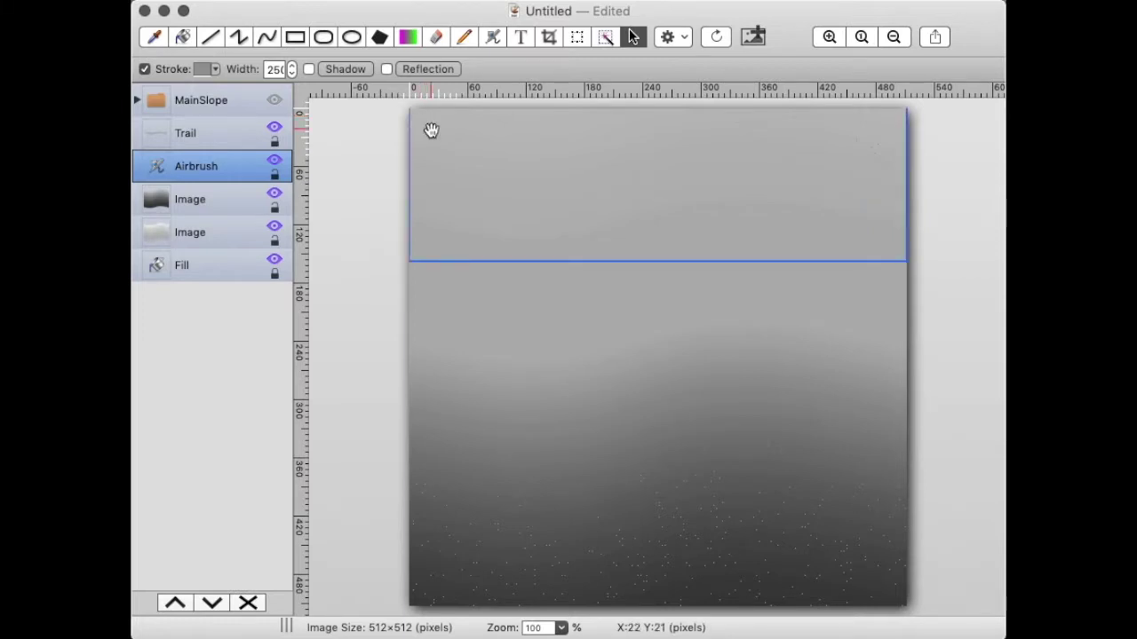
# Examine at 300 percent how the airbrush speckles blend with the light and dark slope areas around the trail.
pyautogui.click(827, 36)
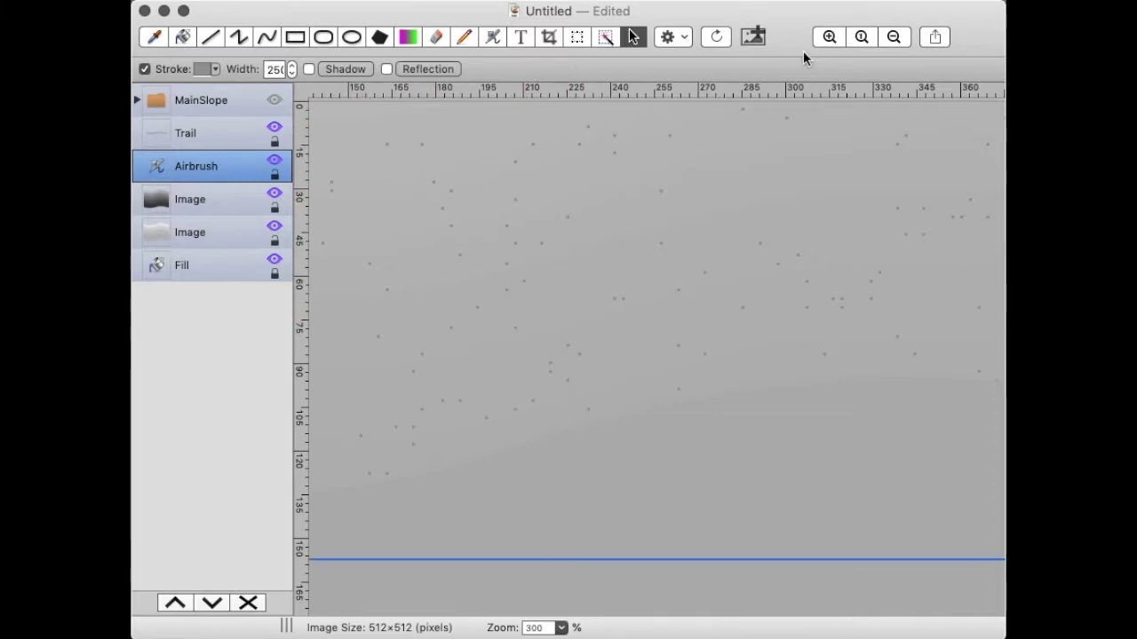
pyautogui.click(893, 36)
pyautogui.scroll(-5, 804, 113)
pyautogui.press('super+plus')
pyautogui.scroll(-6, 782, 234)
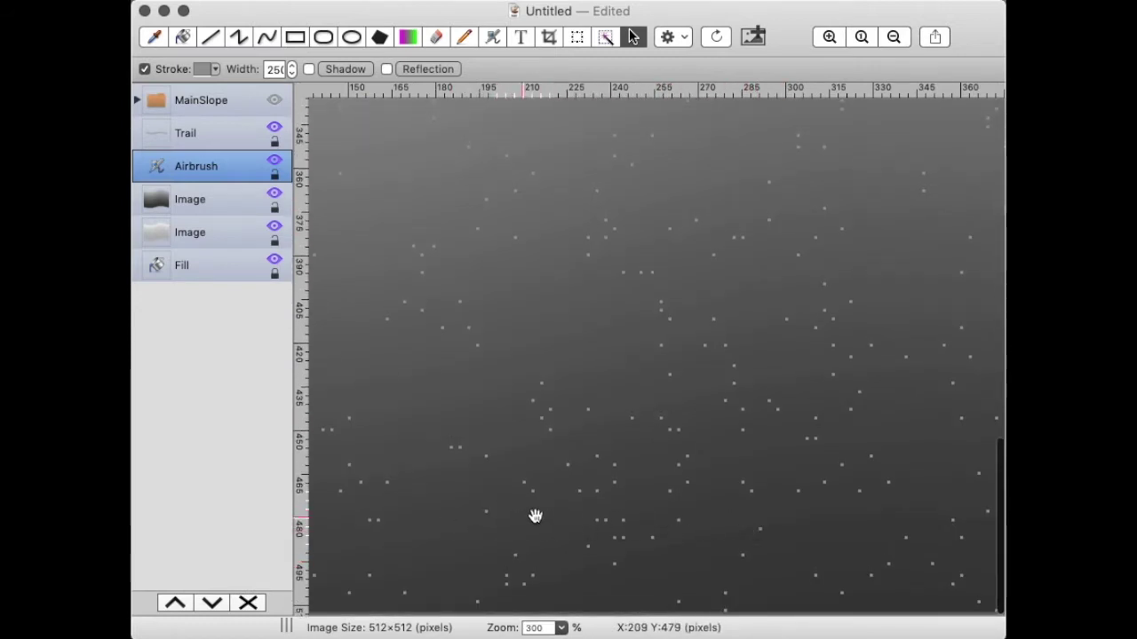
pyautogui.scroll(5, 597, 502)
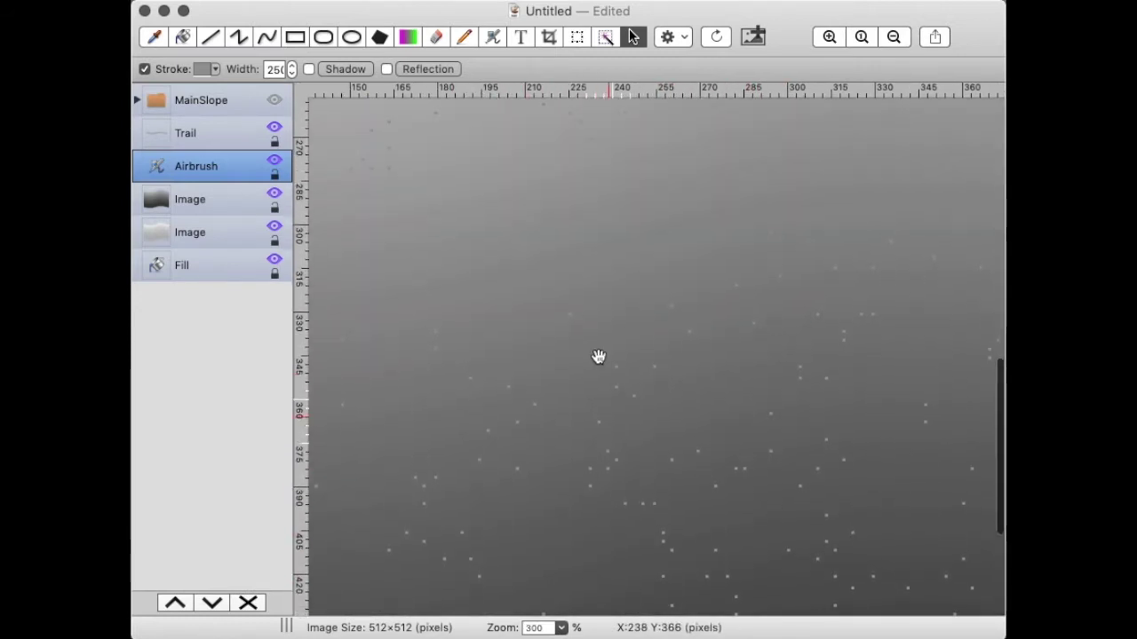
pyautogui.scroll(-5, 576, 410)
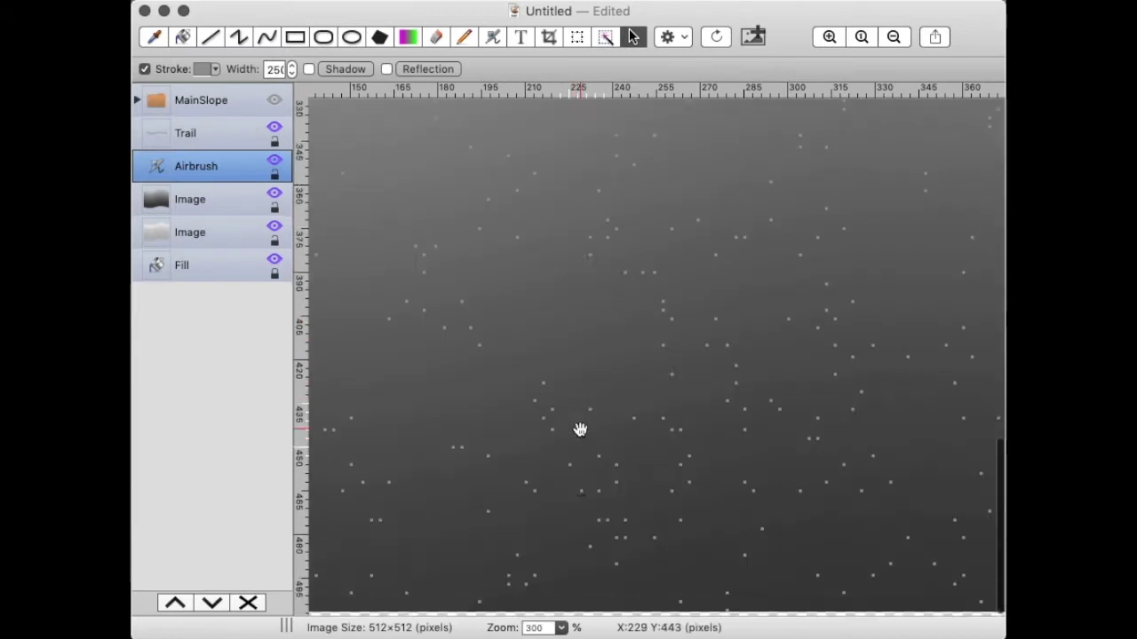
pyautogui.scroll(6, 536, 546)
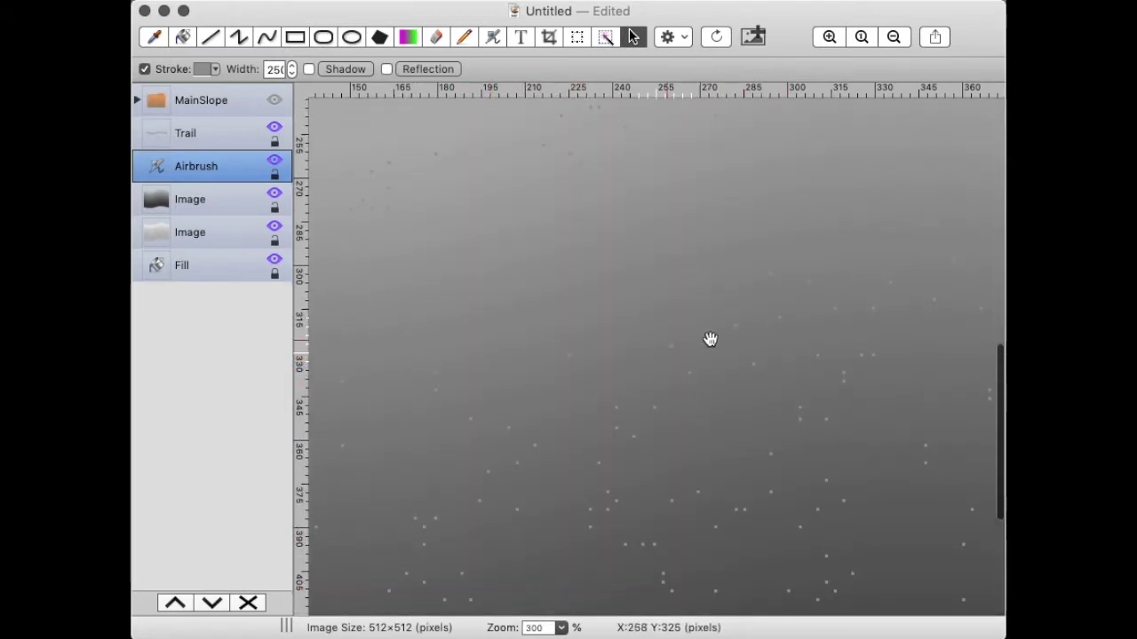
pyautogui.scroll(5, 682, 355)
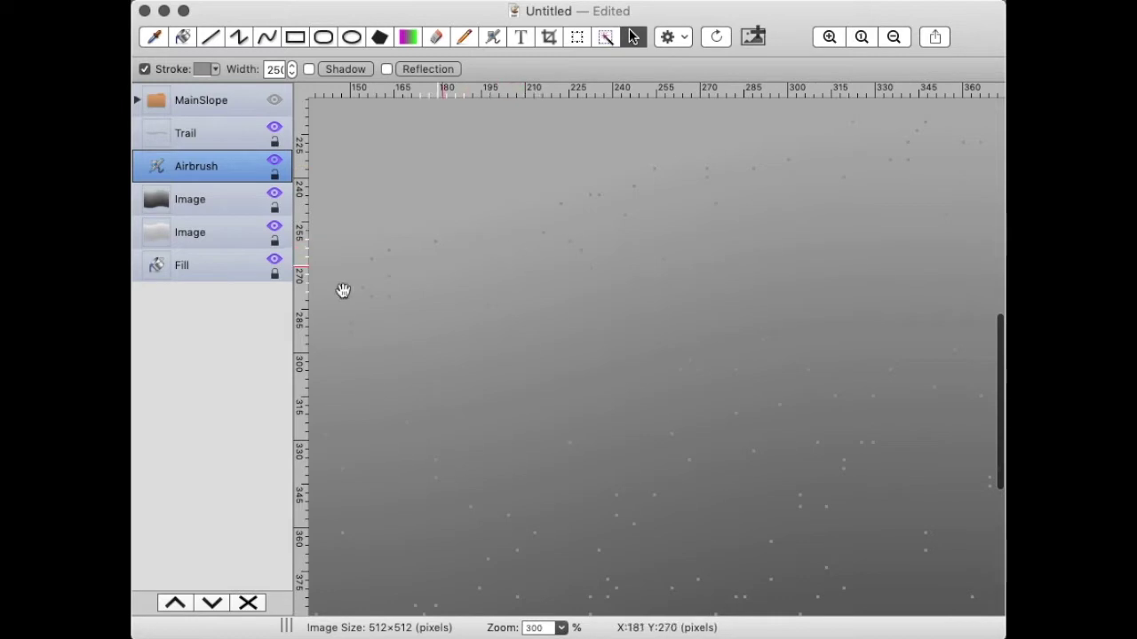
pyautogui.scroll(3, 630, 172)
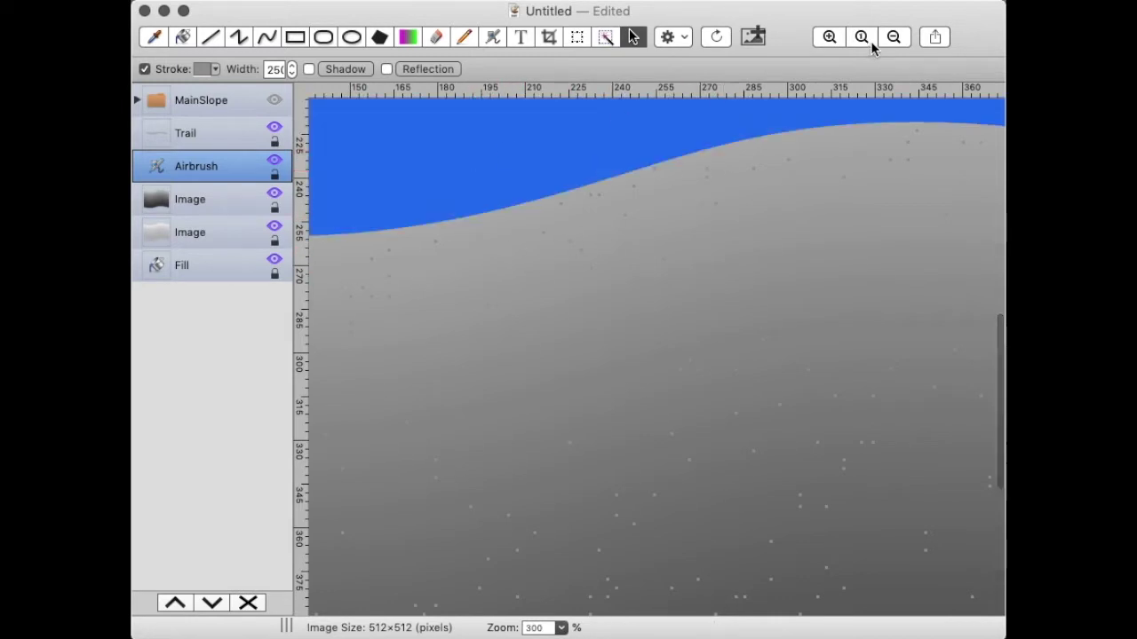
pyautogui.click(894, 36)
pyautogui.click(893, 37)
pyautogui.click(894, 36)
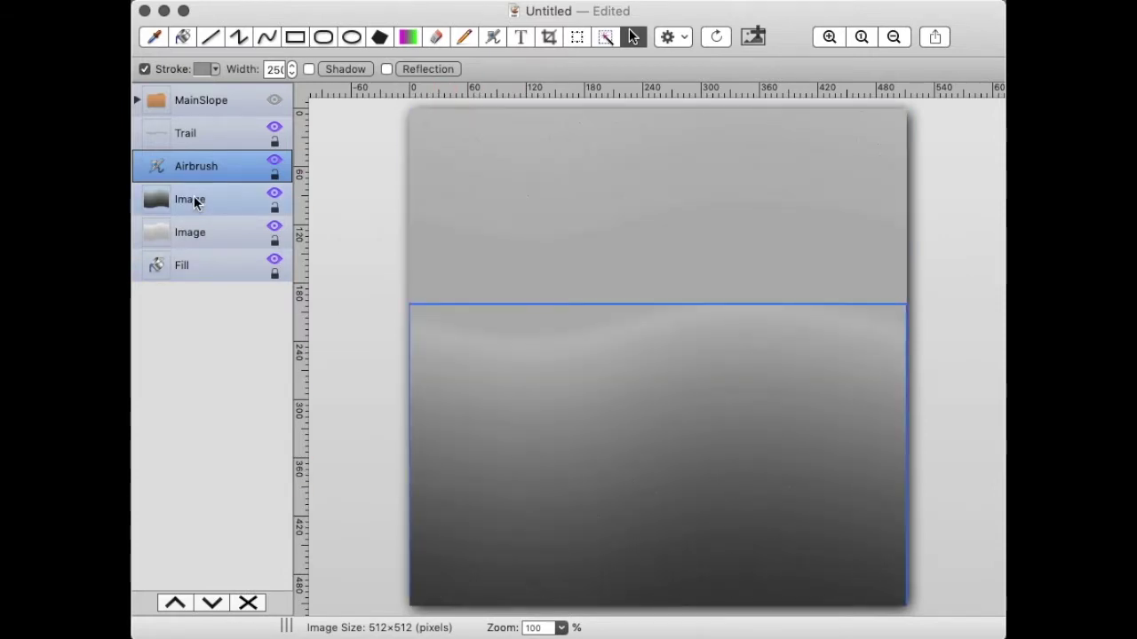
# Group the dark lower and light upper slope images into a single layer group.
pyautogui.click(193, 201)
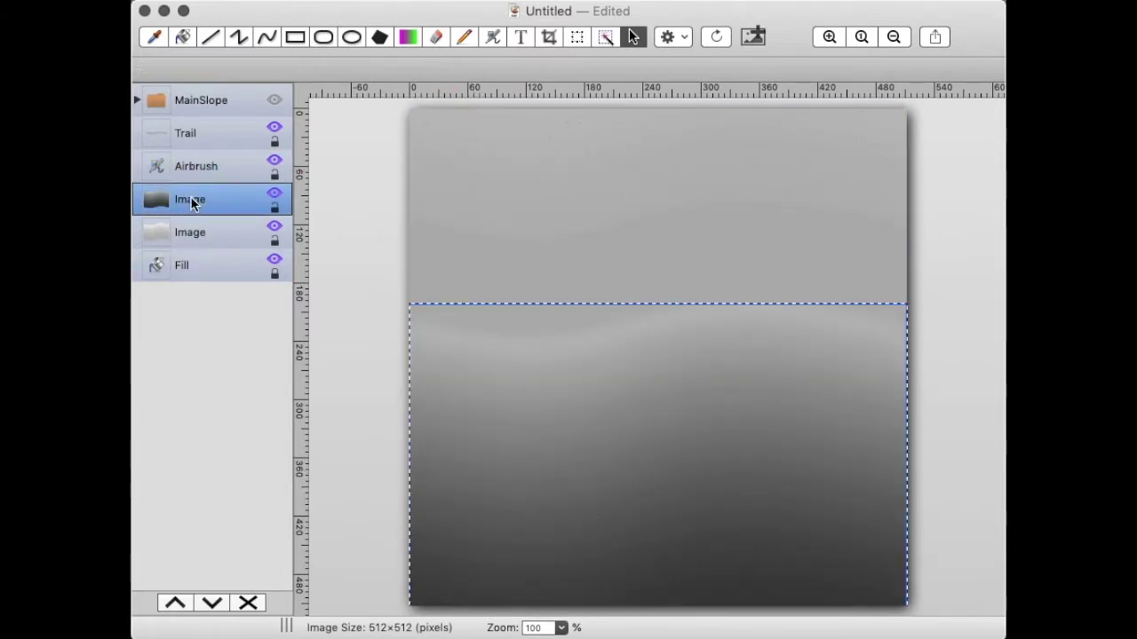
pyautogui.keyDown('shift'); pyautogui.click(200, 233); pyautogui.keyUp('shift')
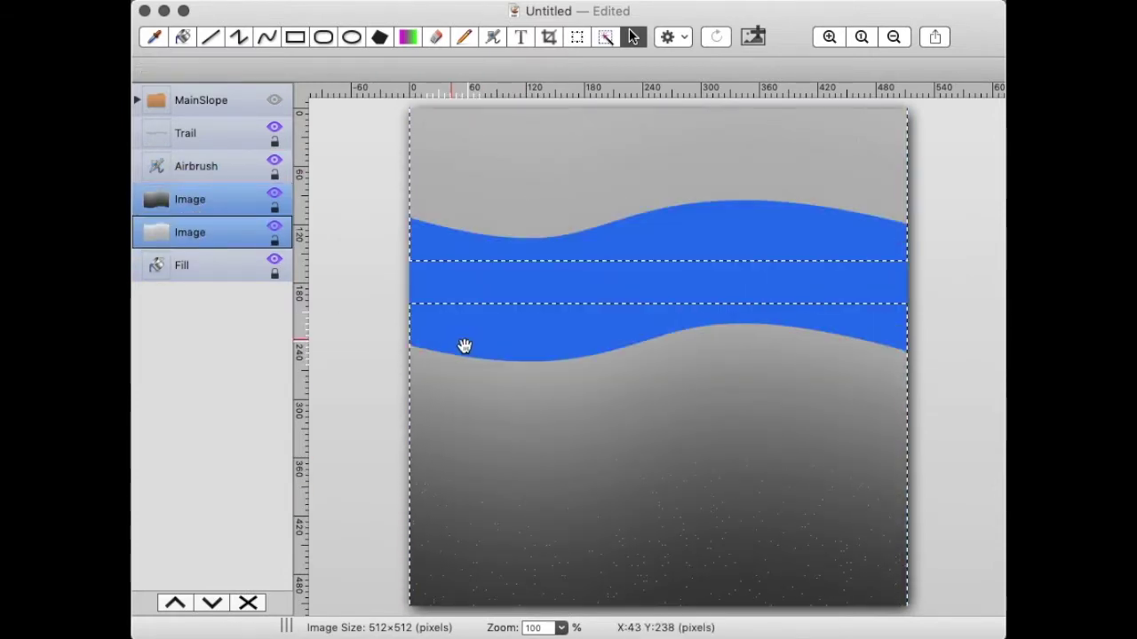
pyautogui.rightClick(217, 221)
pyautogui.click(293, 329)
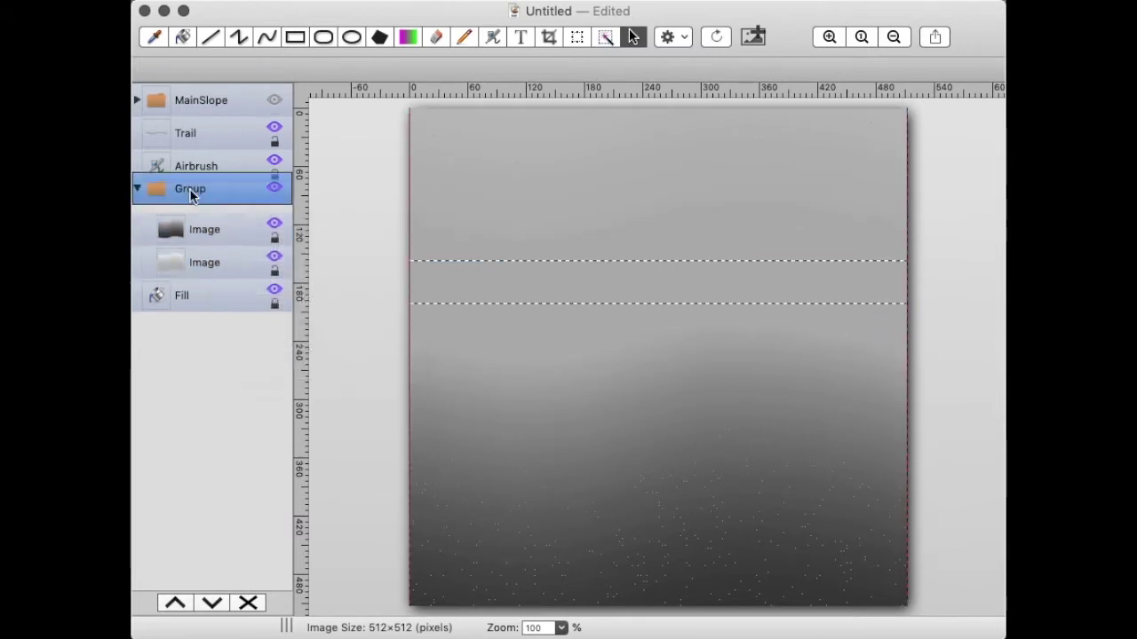
pyautogui.rightClick(605, 389)
pyautogui.moveTo(647, 502)
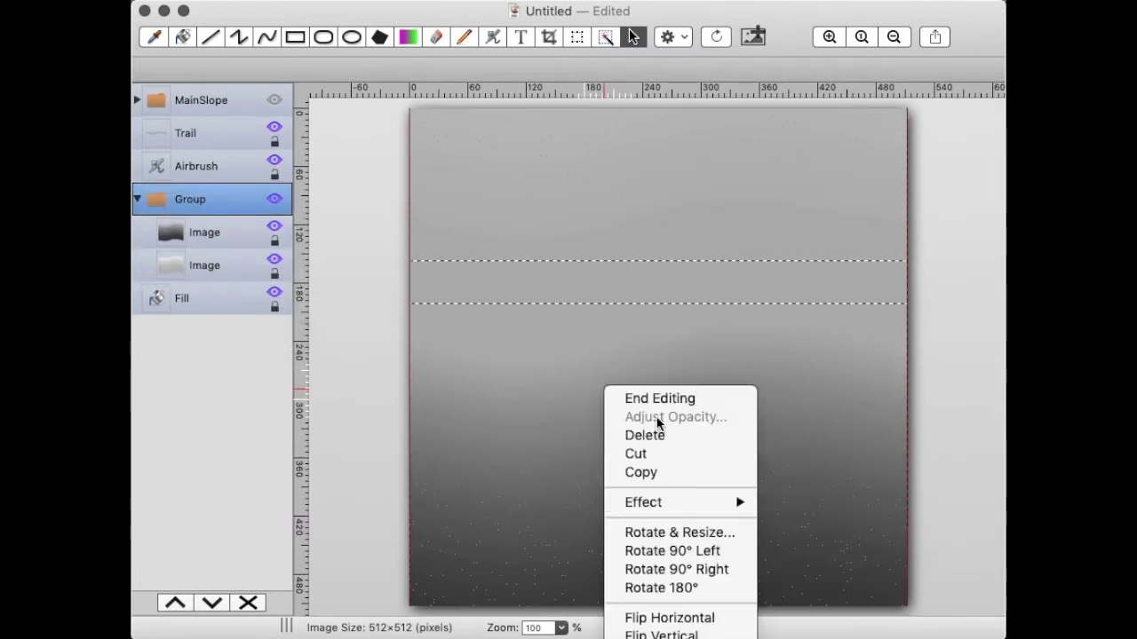
pyautogui.click(194, 328)
# Set the dark lower slope image's opacity to 75.
pyautogui.click(189, 236)
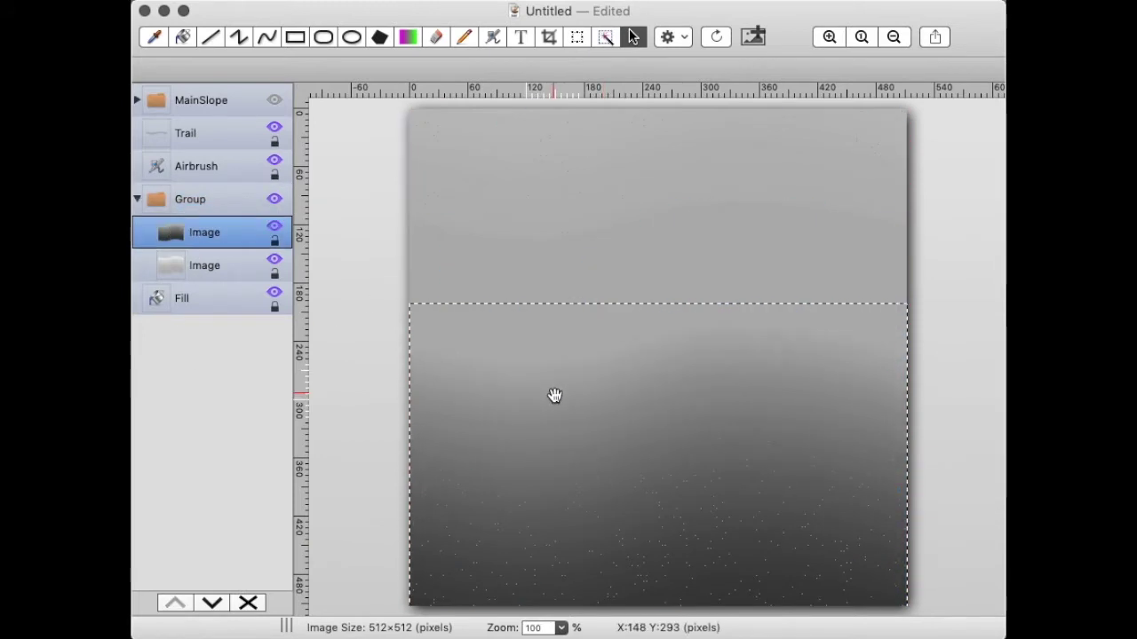
pyautogui.rightClick(574, 432)
pyautogui.click(619, 463)
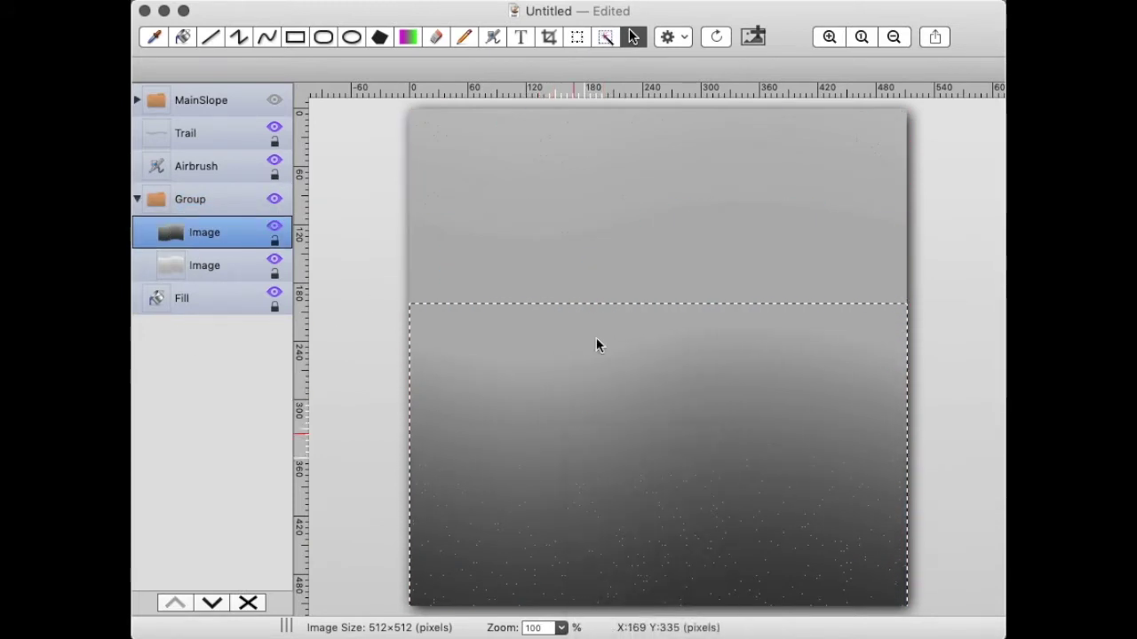
pyautogui.click(479, 316)
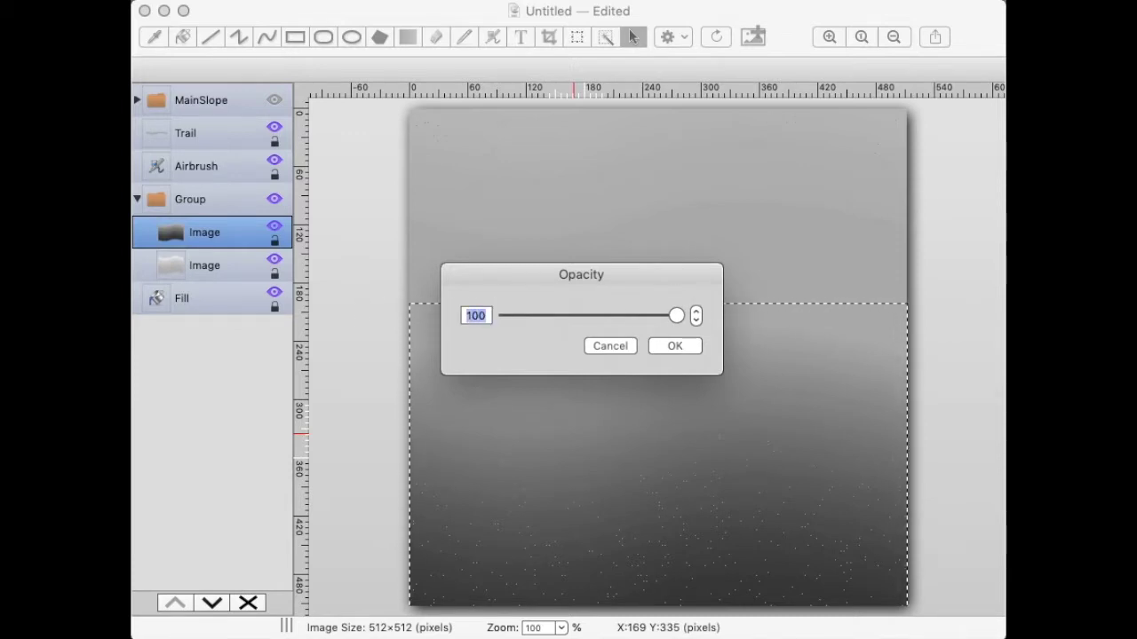
pyautogui.write('75')
pyautogui.press('Return')
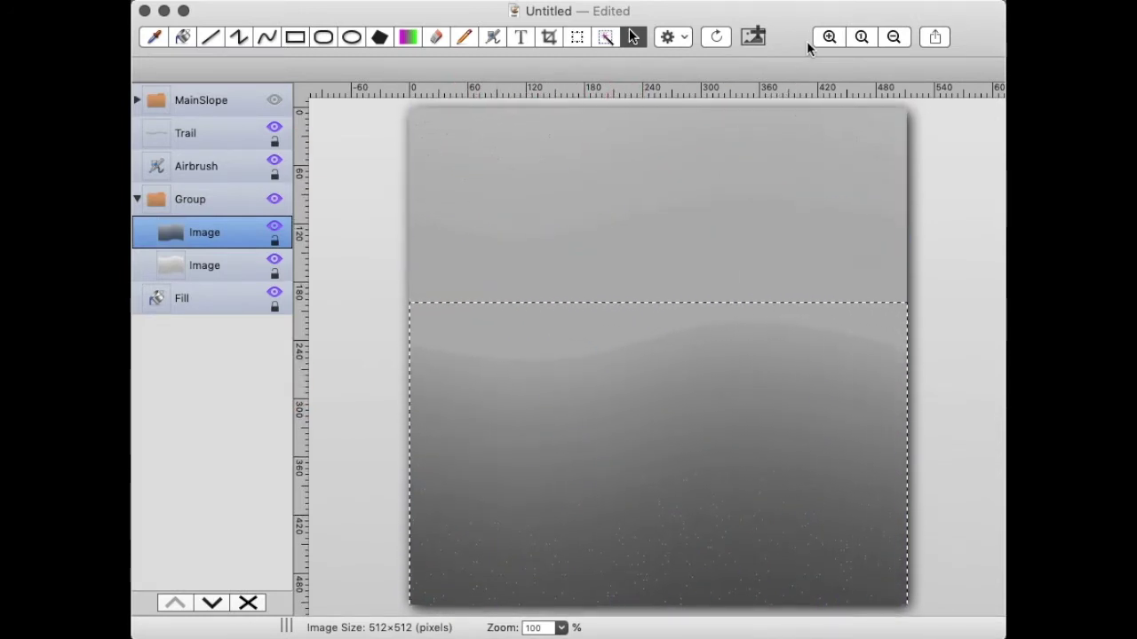
# Adjust the colors of the dark lower slope image, raising its brightness slightly.
pyautogui.click(829, 36)
pyautogui.click(829, 36)
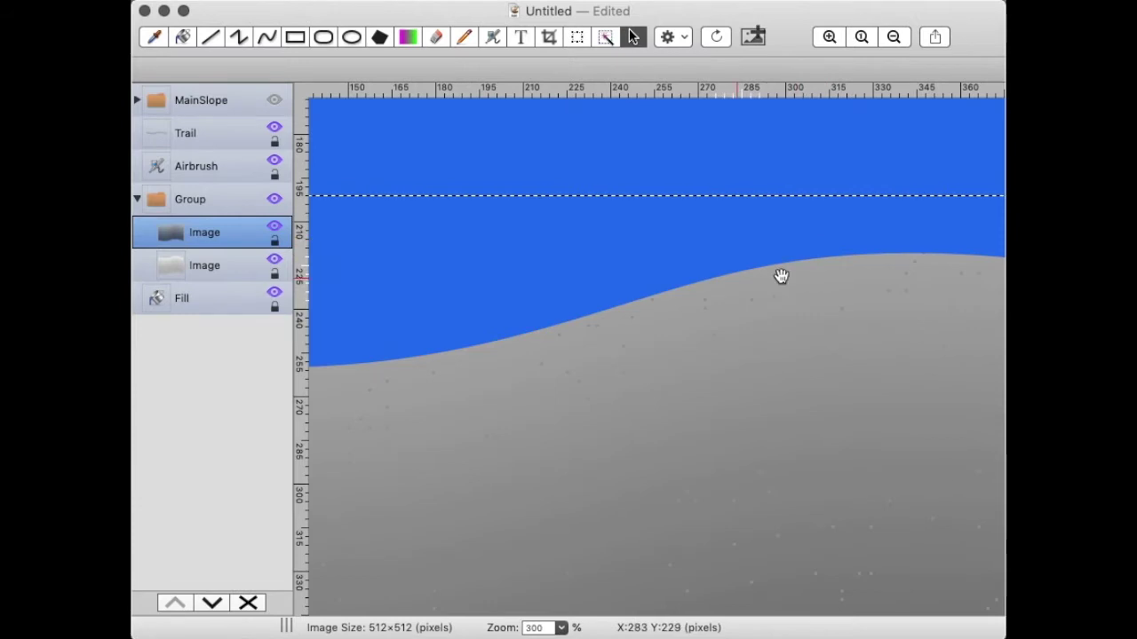
pyautogui.rightClick(526, 429)
pyautogui.moveTo(622, 543)
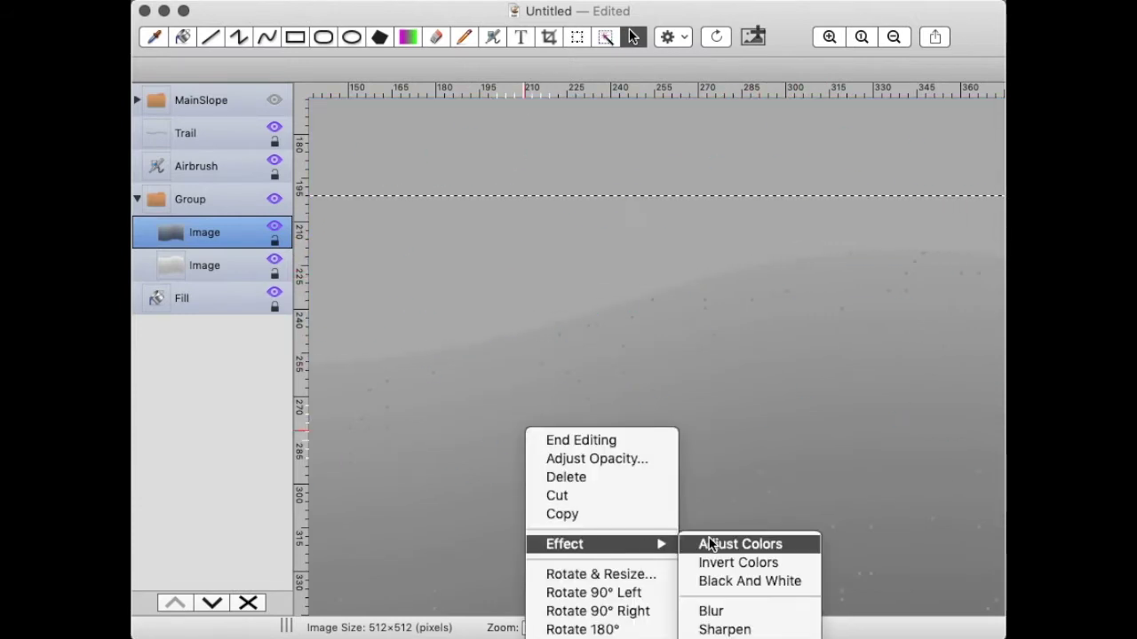
pyautogui.click(710, 544)
pyautogui.moveTo(611, 108); pyautogui.dragTo(624, 108)
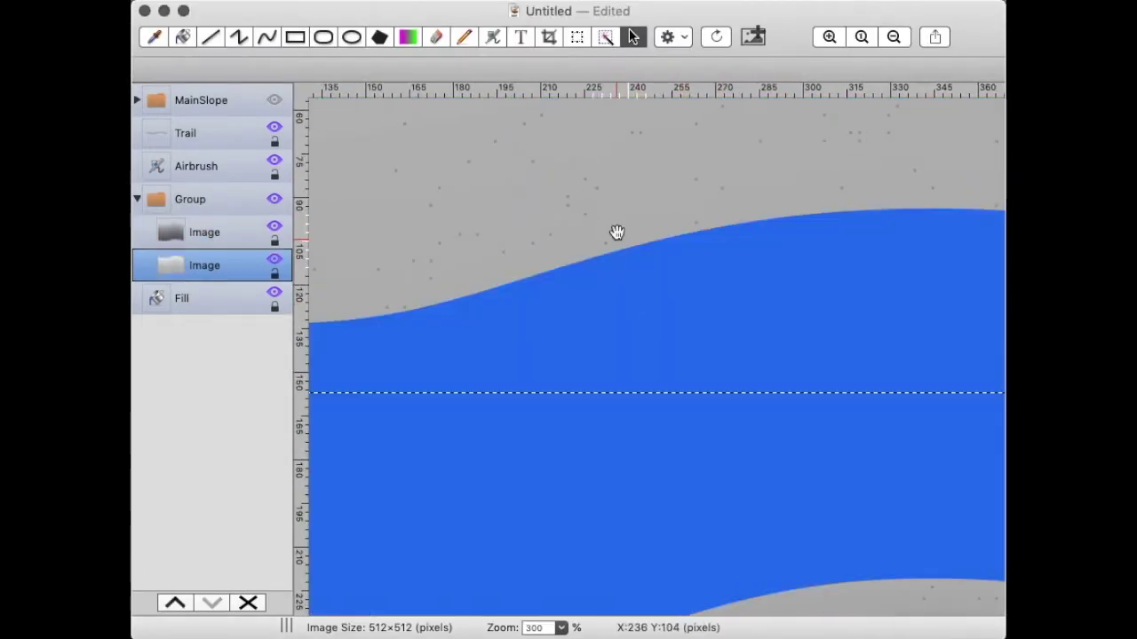
# Adjust the colors of the light upper slope image, fine-tuning its brightness to blend with the background grey.
pyautogui.rightClick(616, 160)
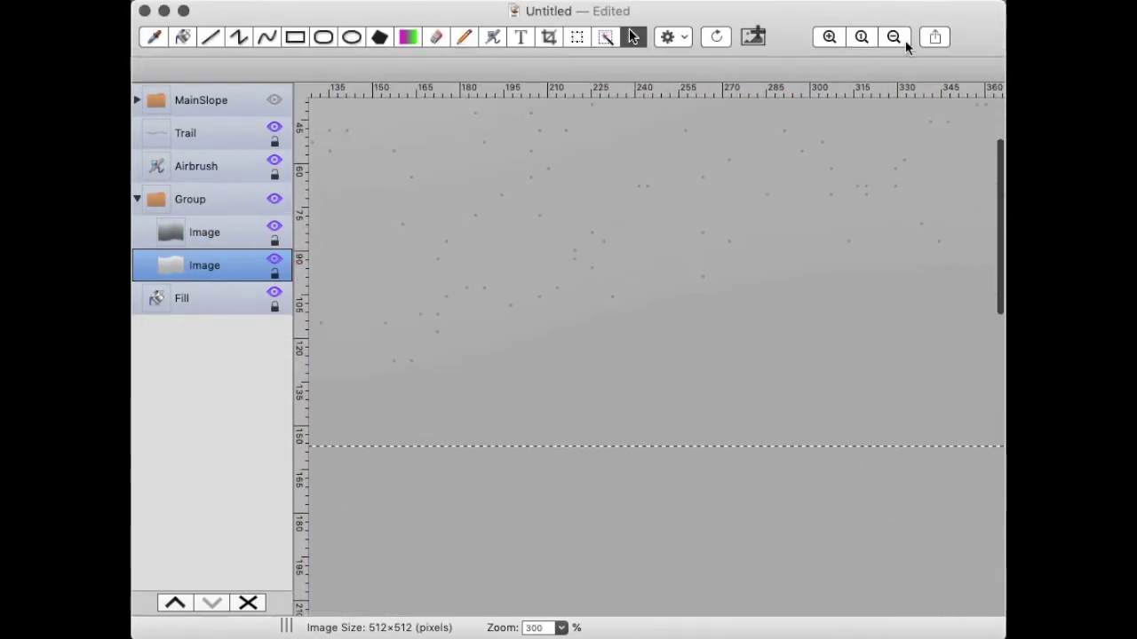
pyautogui.click(897, 40)
pyautogui.click(898, 40)
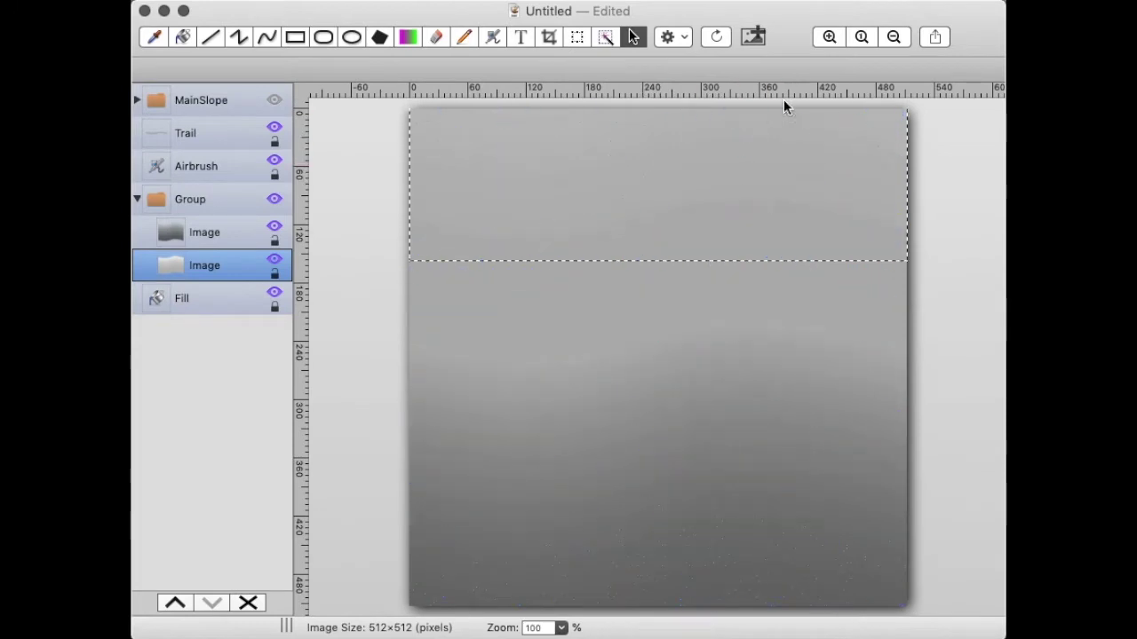
pyautogui.click(830, 37)
pyautogui.scroll(5, 849, 110)
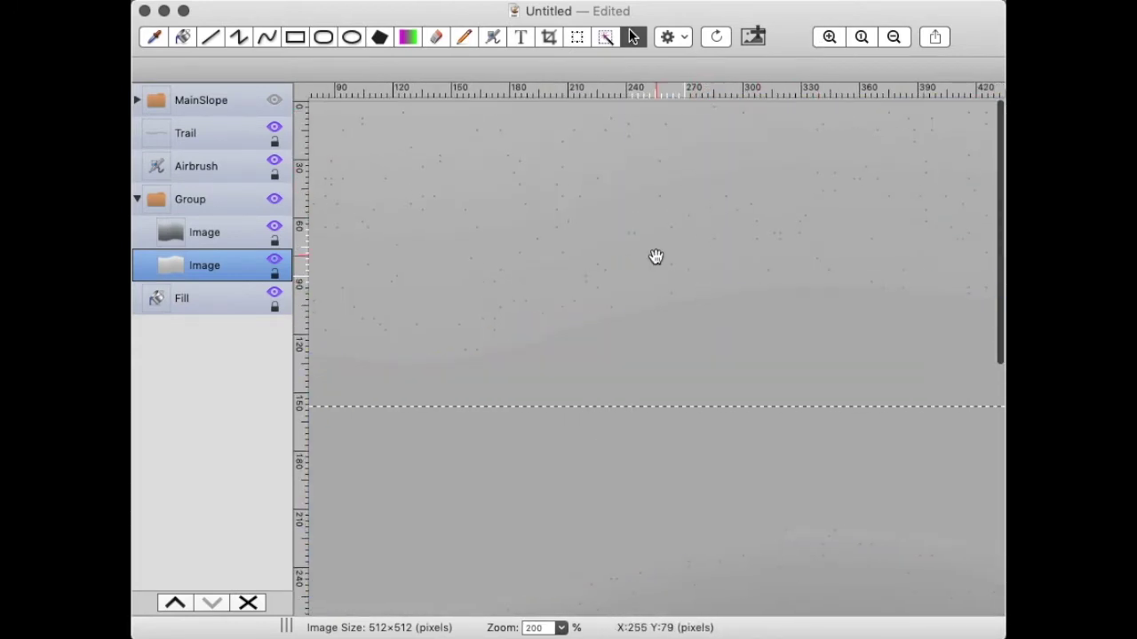
pyautogui.rightClick(434, 304)
pyautogui.rightClick(581, 267)
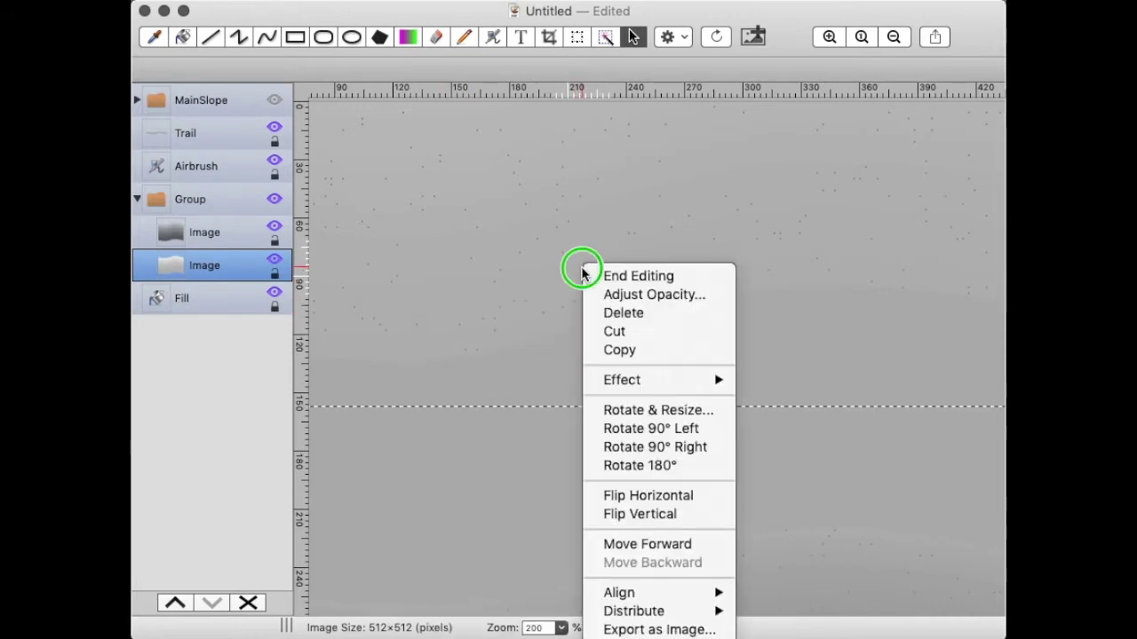
pyautogui.moveTo(639, 380)
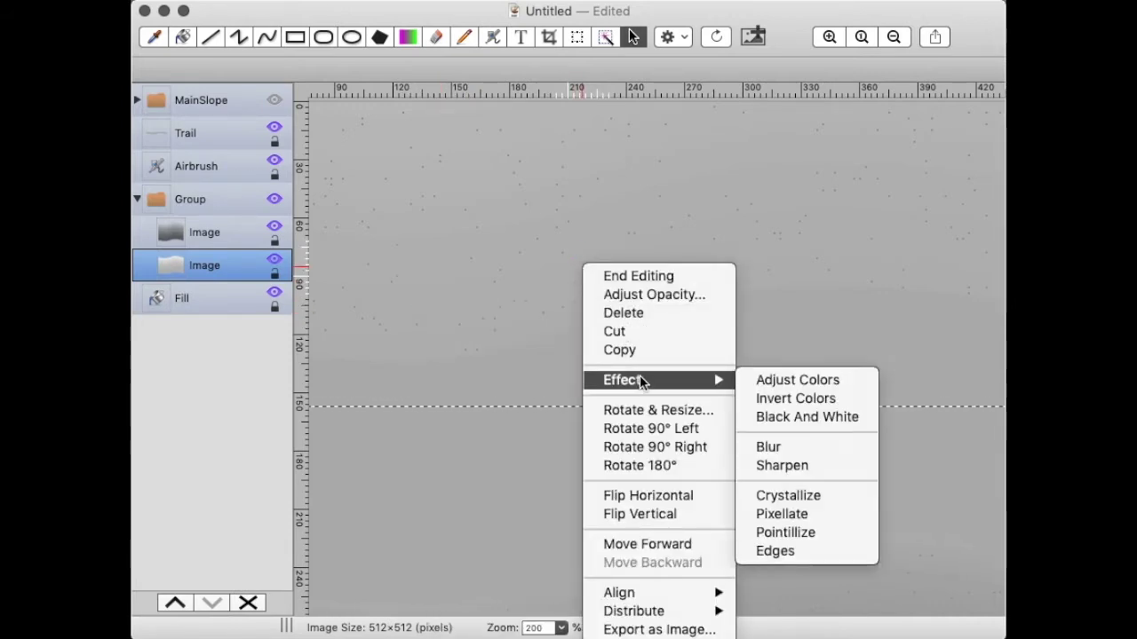
pyautogui.click(835, 380)
pyautogui.moveTo(658, 110)
pyautogui.mouseDown()
pyautogui.moveTo(653, 120)
pyautogui.moveTo(654, 110)
pyautogui.mouseUp()
pyautogui.click(701, 284)
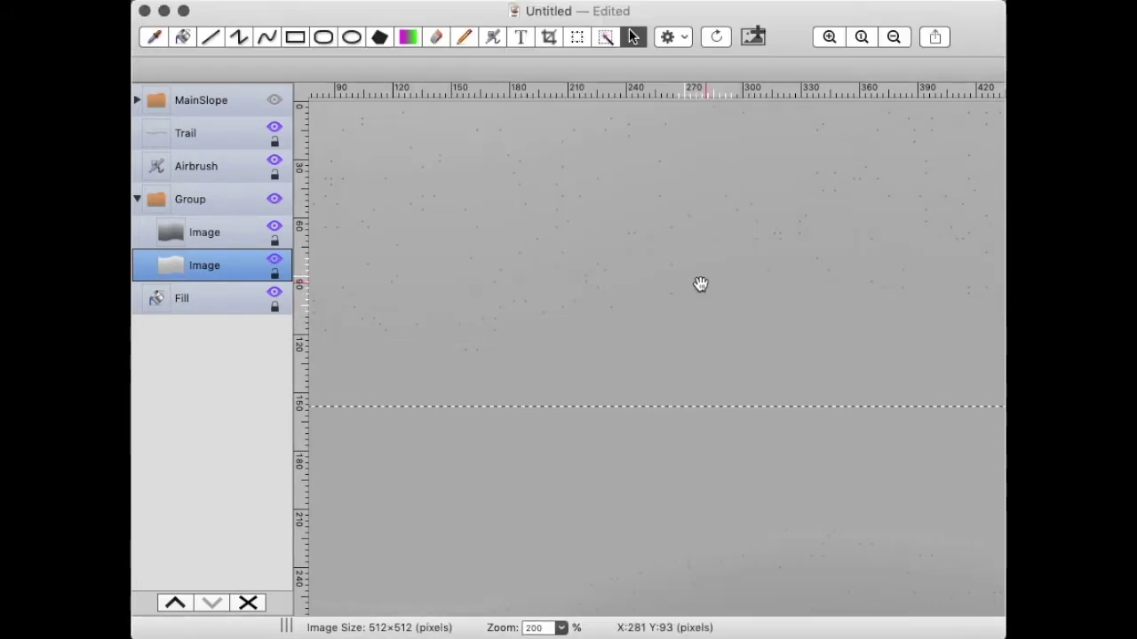
# Reduce the opacity of the light upper slope image inside the group.
pyautogui.scroll(-5, 701, 282)
pyautogui.click(894, 36)
pyautogui.click(893, 36)
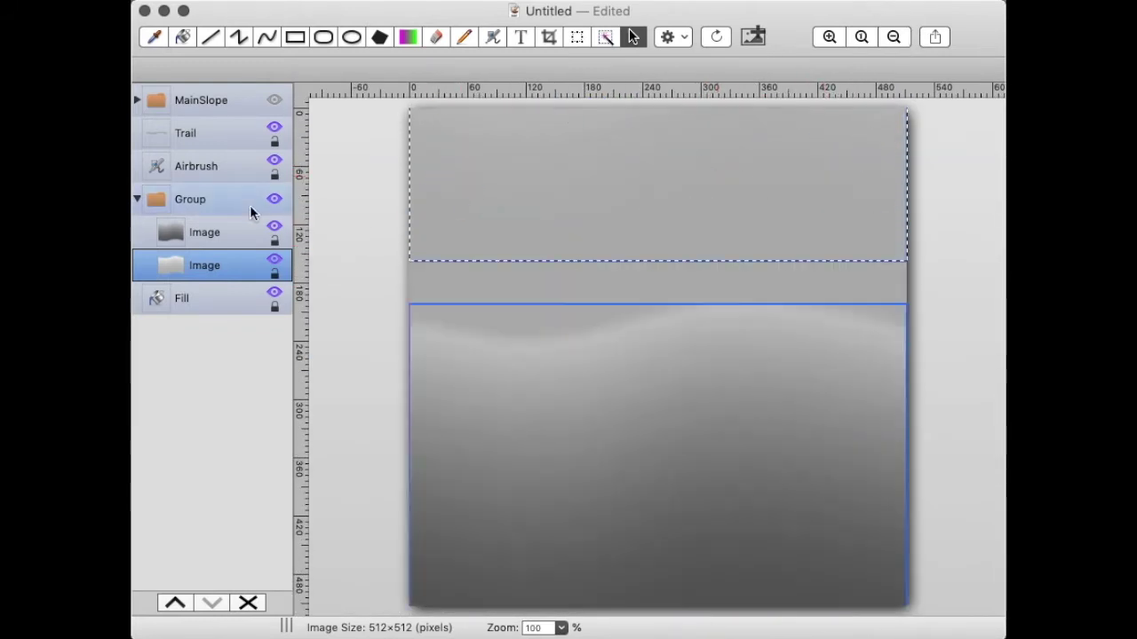
pyautogui.click(191, 167)
pyautogui.click(204, 264)
pyautogui.rightClick(660, 185)
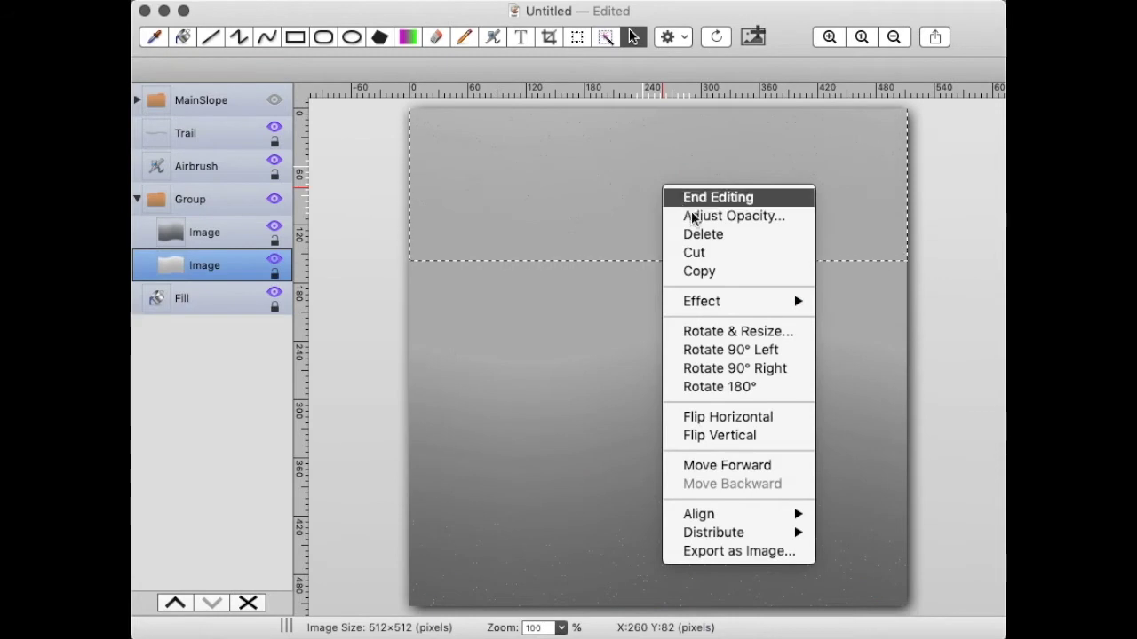
pyautogui.click(707, 218)
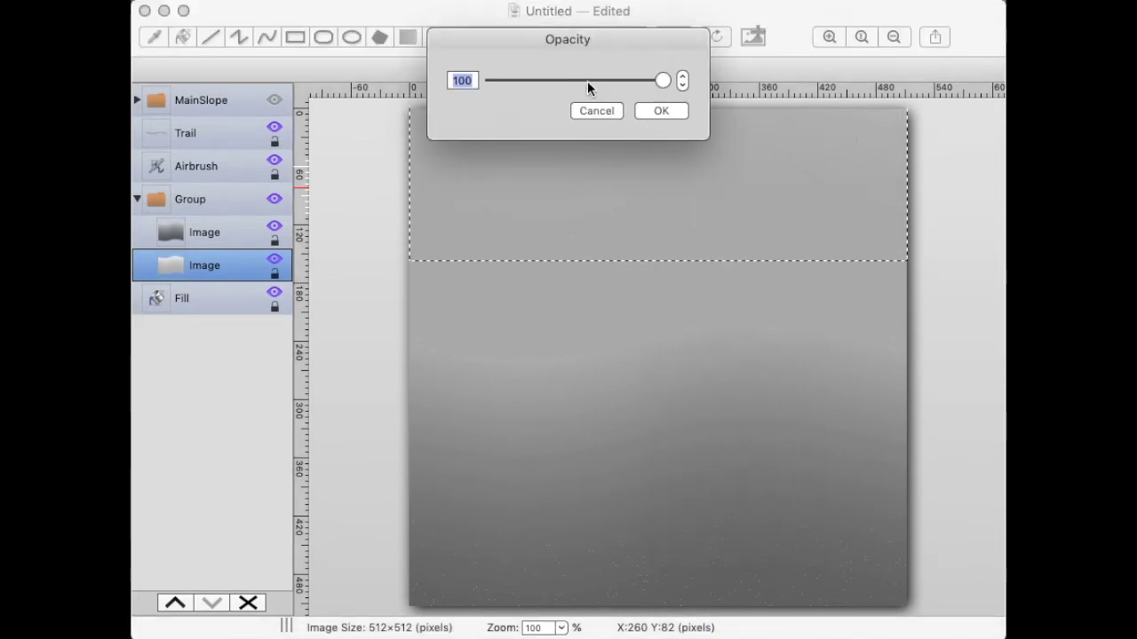
pyautogui.write('7')
pyautogui.press('Return')
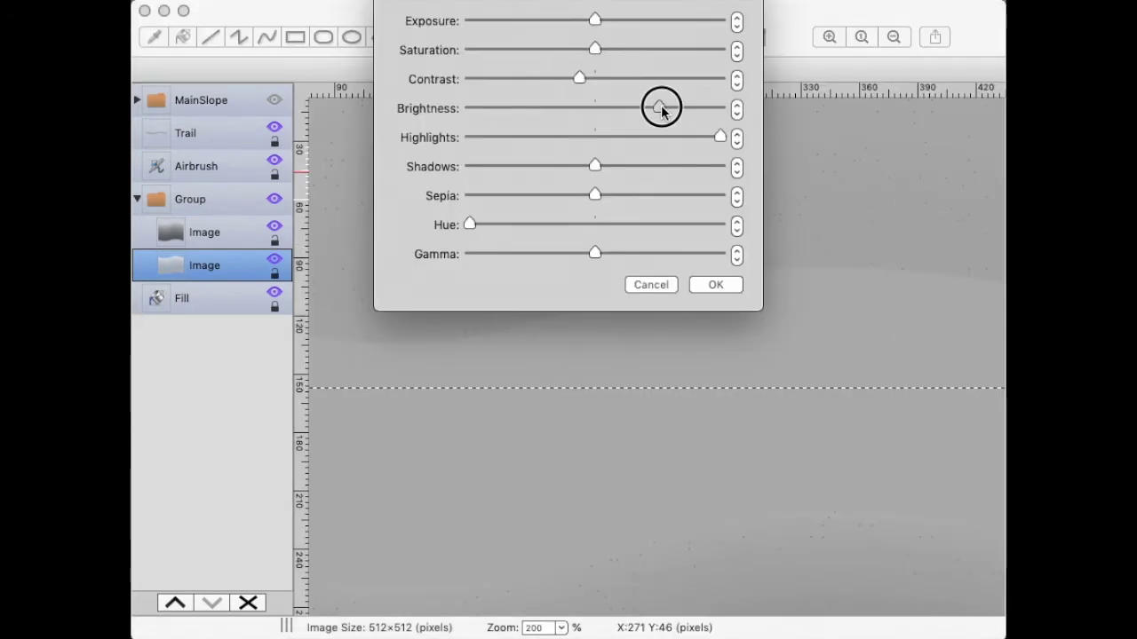
# Readjust the upper slope image's colors with slightly lower contrast and raised brightness, and check the blend around the trail.
pyautogui.moveTo(661, 107); pyautogui.dragTo(664, 111)
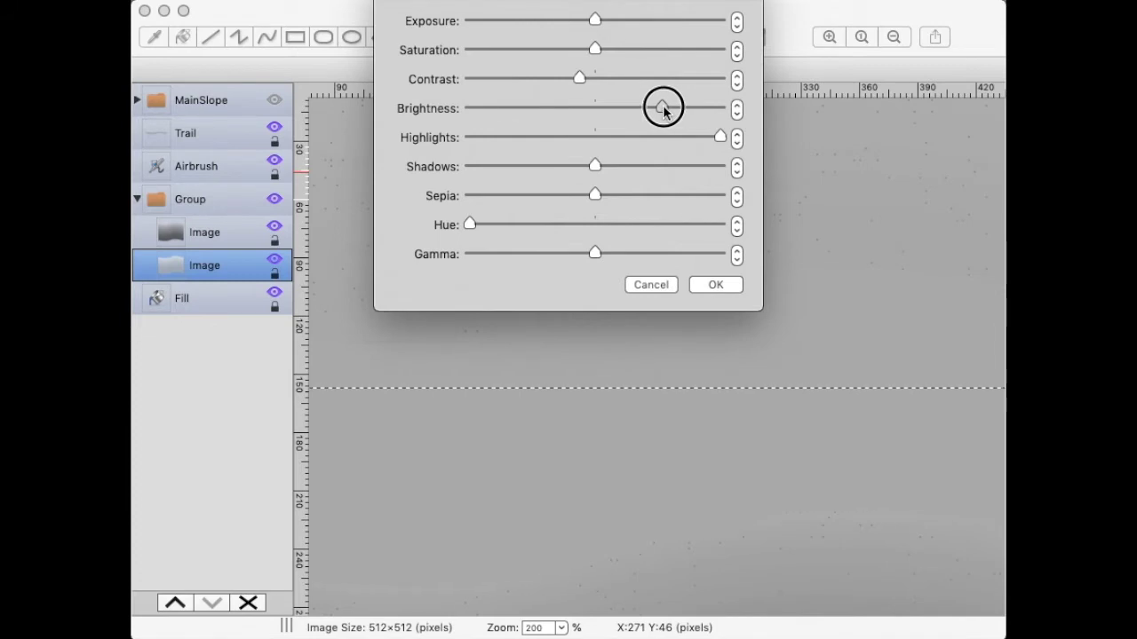
pyautogui.moveTo(663, 110); pyautogui.dragTo(662, 115)
pyautogui.click(706, 282)
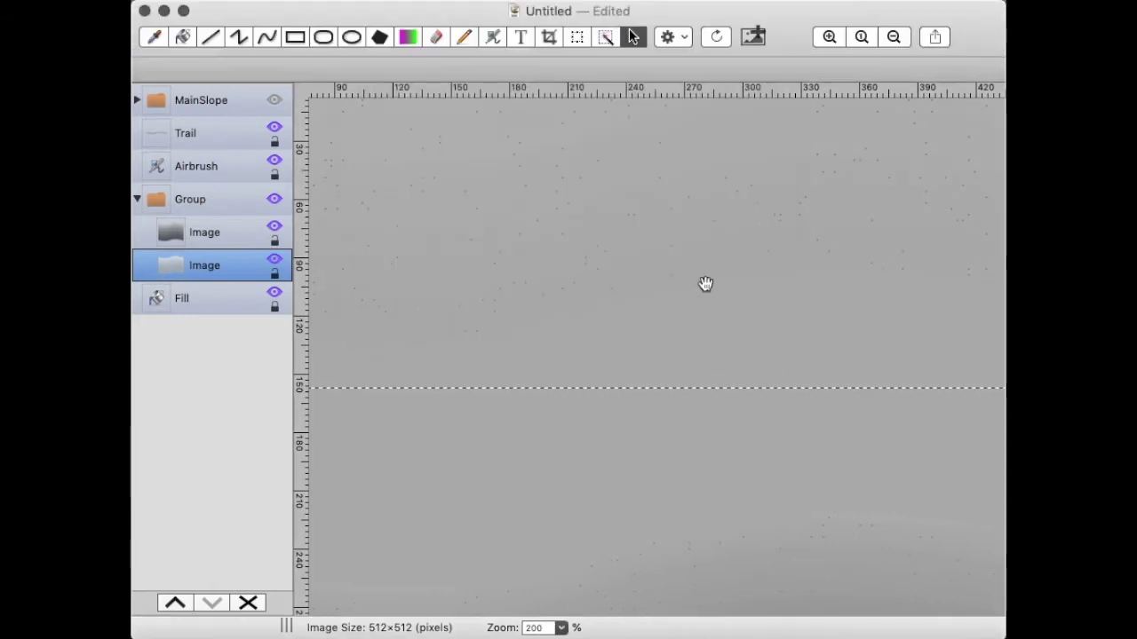
pyautogui.scroll(-3, 728, 218)
pyautogui.hscroll(-5, 721, 218)
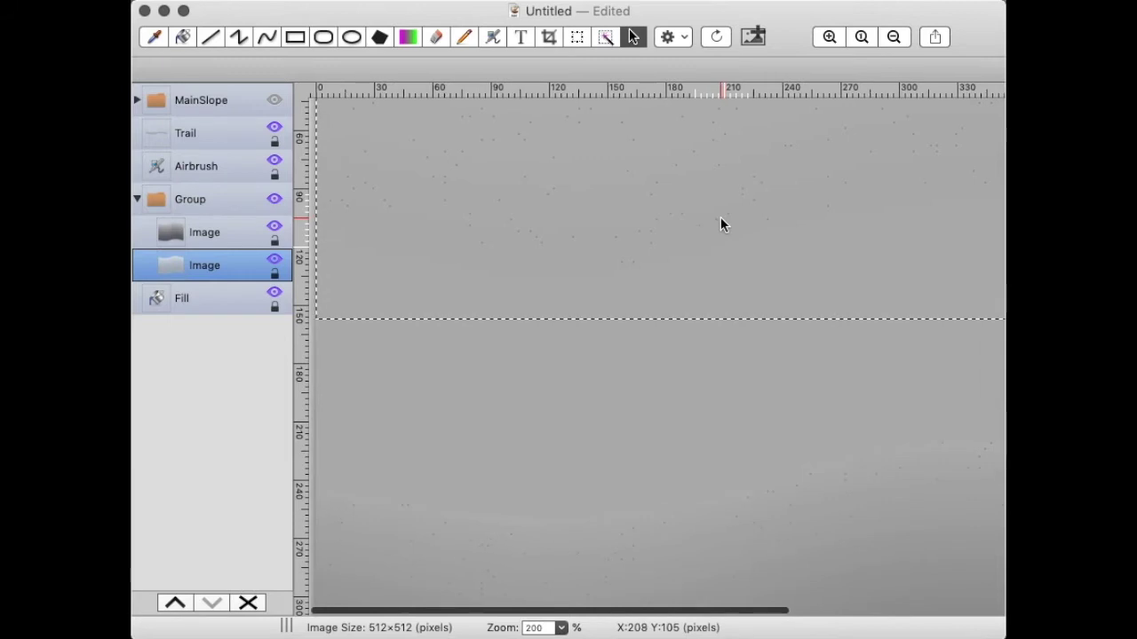
pyautogui.scroll(-4, 721, 225)
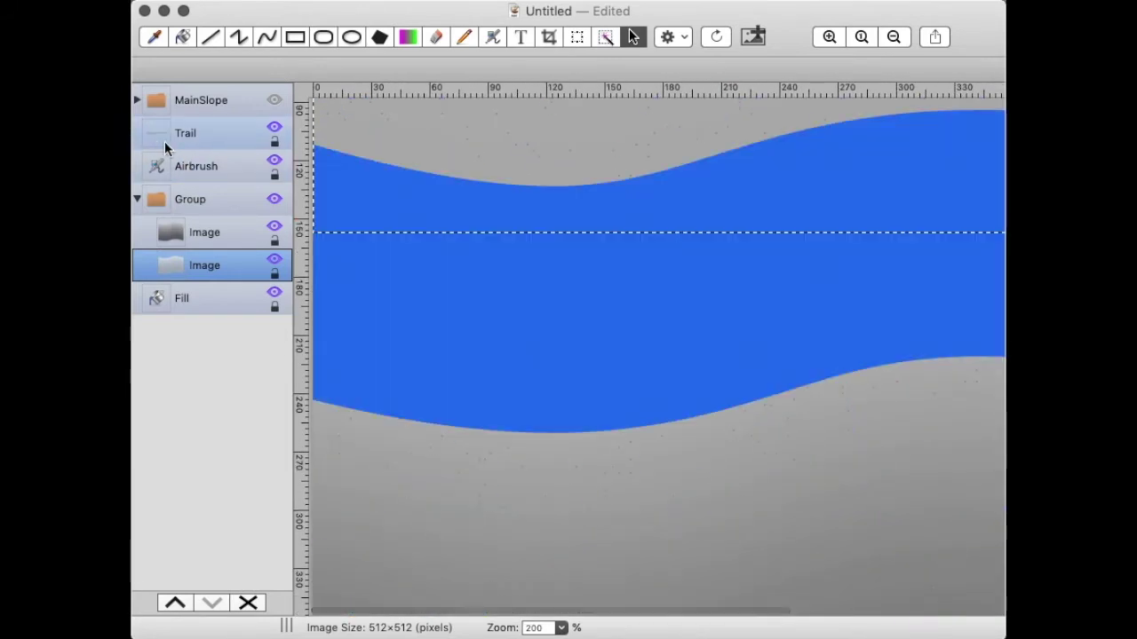
pyautogui.click(177, 138)
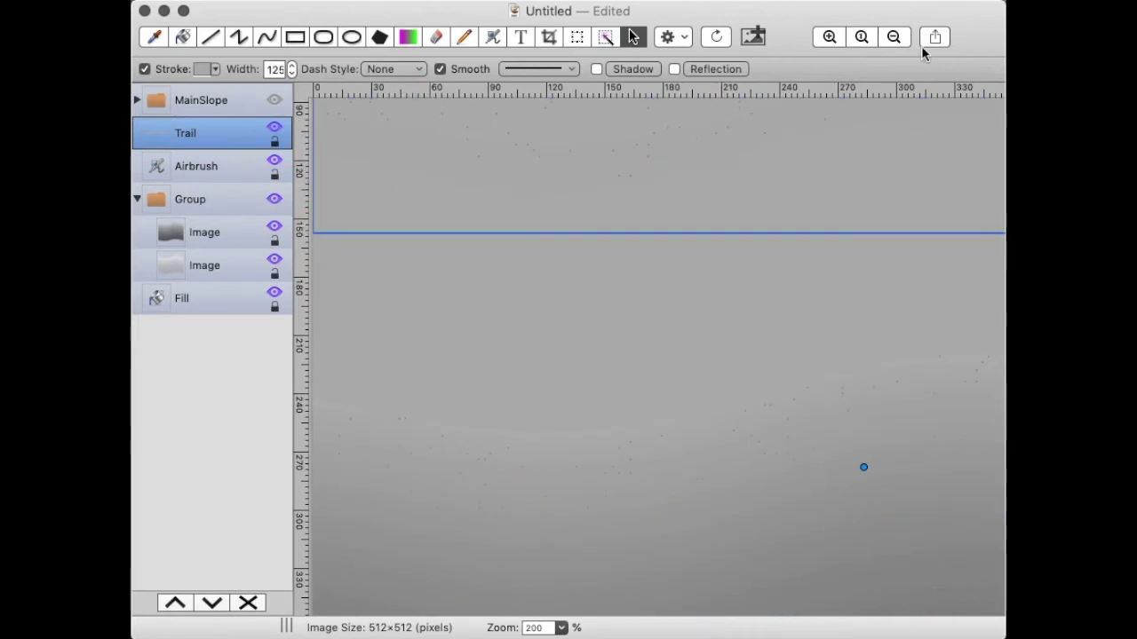
pyautogui.click(902, 38)
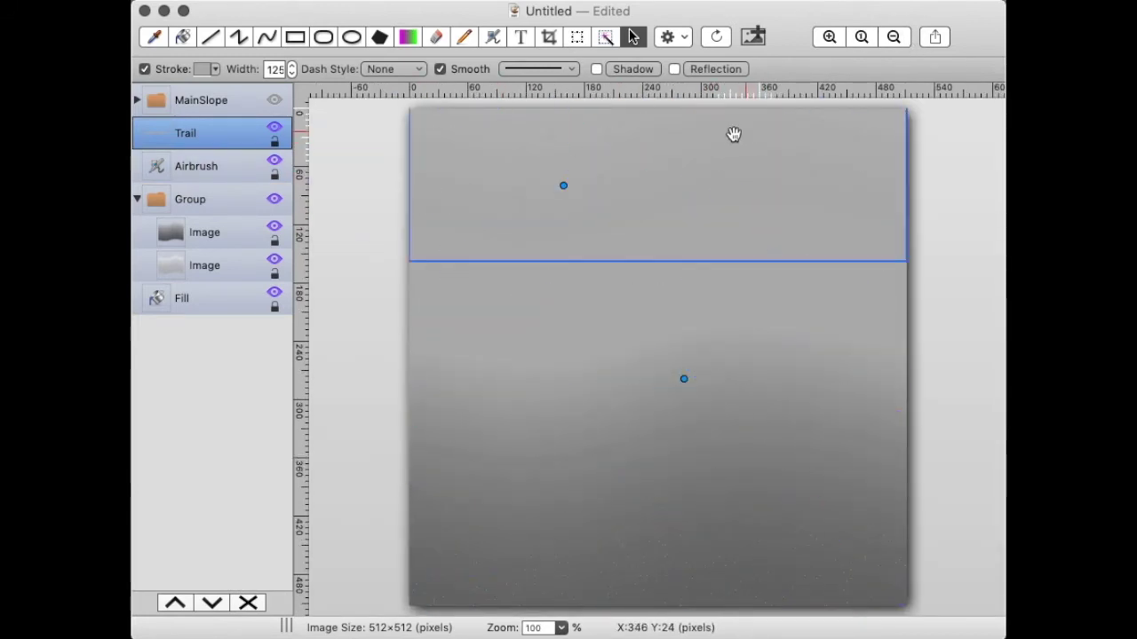
# Move the Airbrush layer into the slope group beneath both slope images and check the speckles at 300 percent.
pyautogui.moveTo(186, 169); pyautogui.dragTo(196, 282)
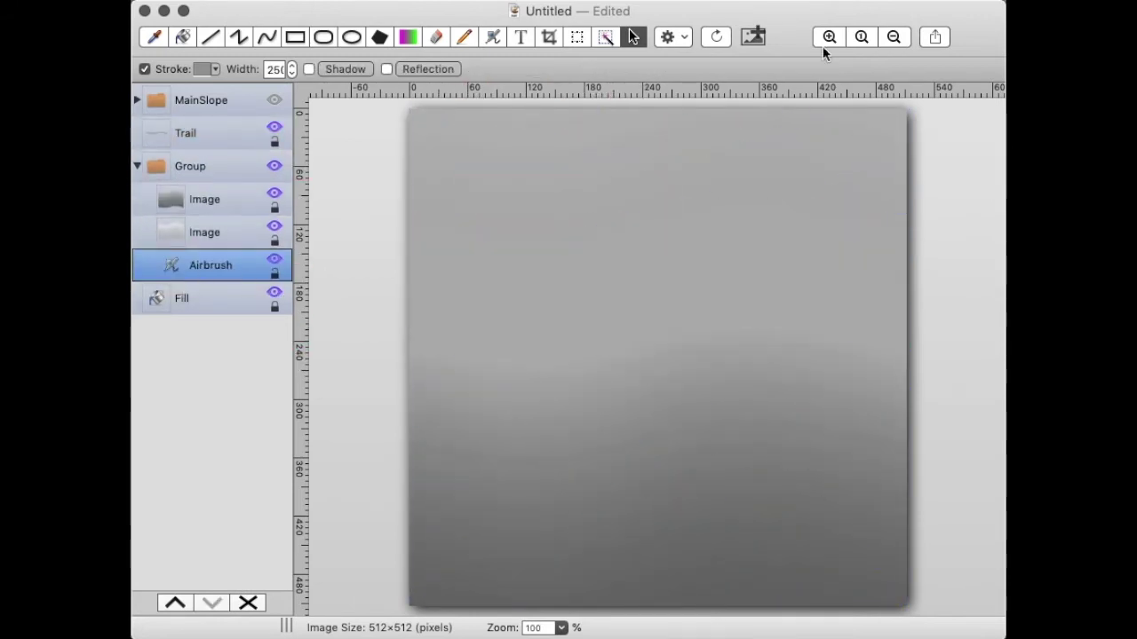
pyautogui.click(827, 39)
pyautogui.click(827, 39)
pyautogui.scroll(5, 730, 233)
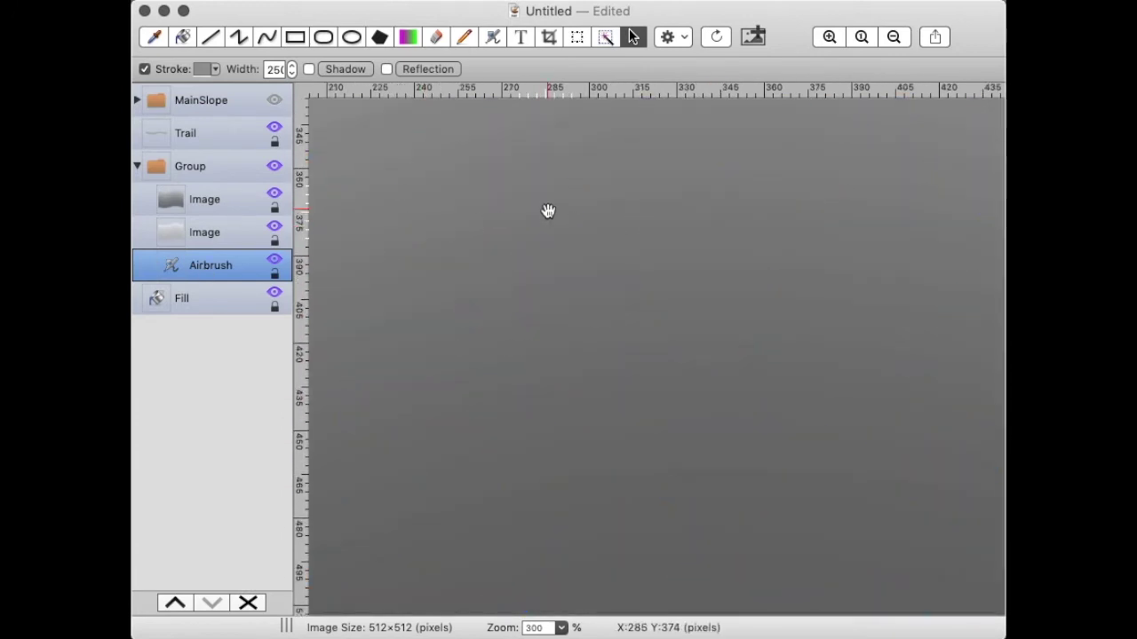
# Change the Airbrush stroke color to light grey and check the speckles over the lower and upper slopes.
pyautogui.click(160, 300)
pyautogui.click(172, 270)
pyautogui.click(177, 297)
pyautogui.click(189, 266)
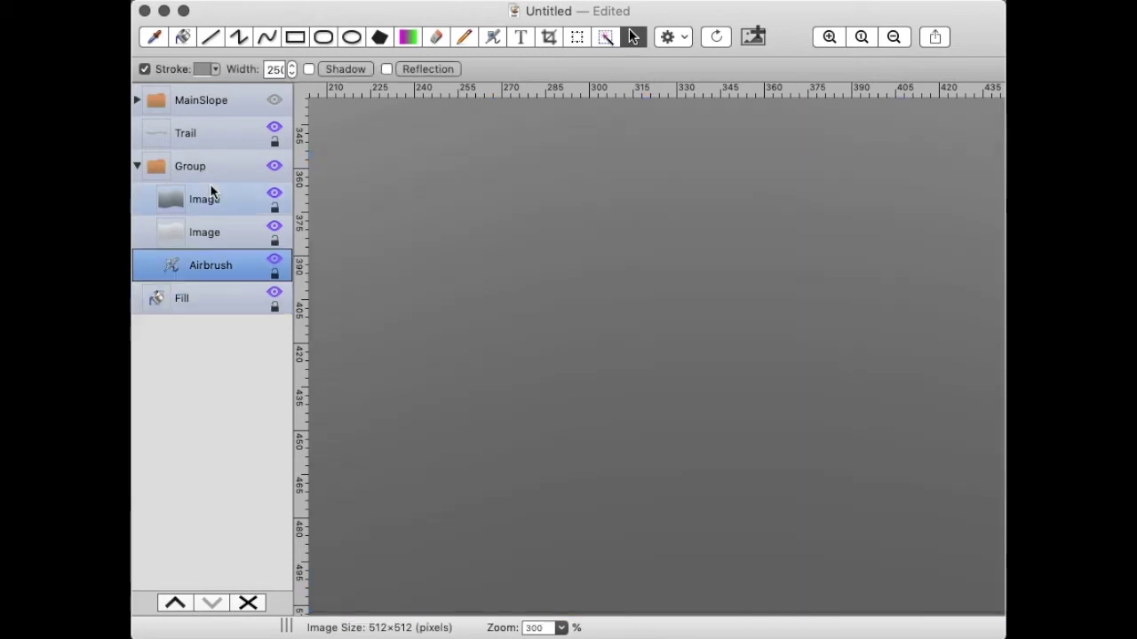
pyautogui.click(212, 70)
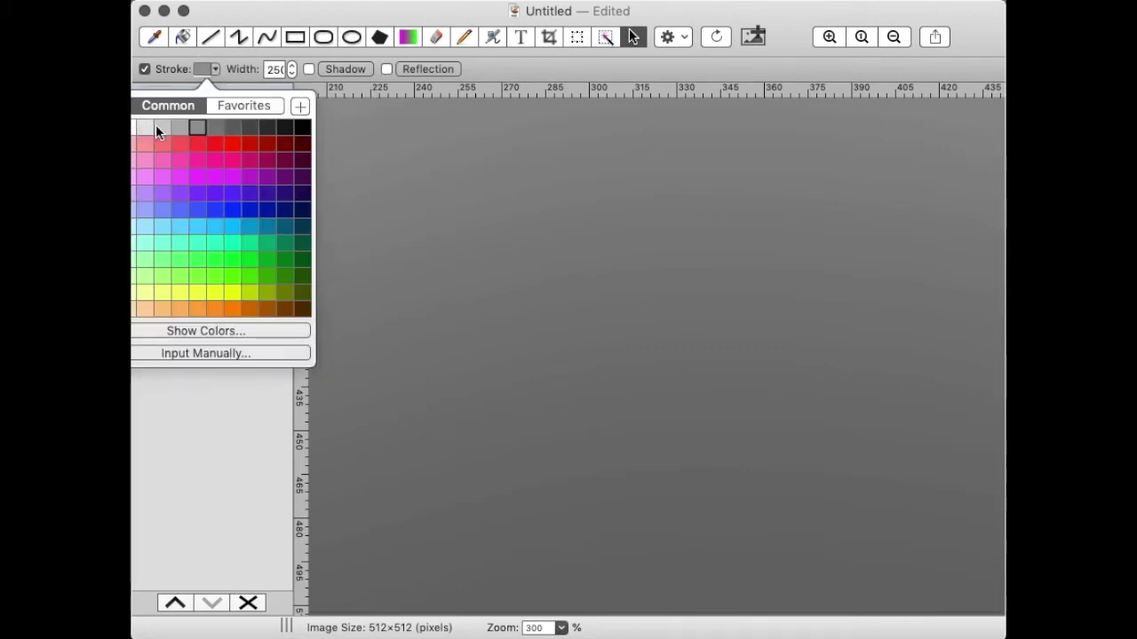
pyautogui.click(162, 130)
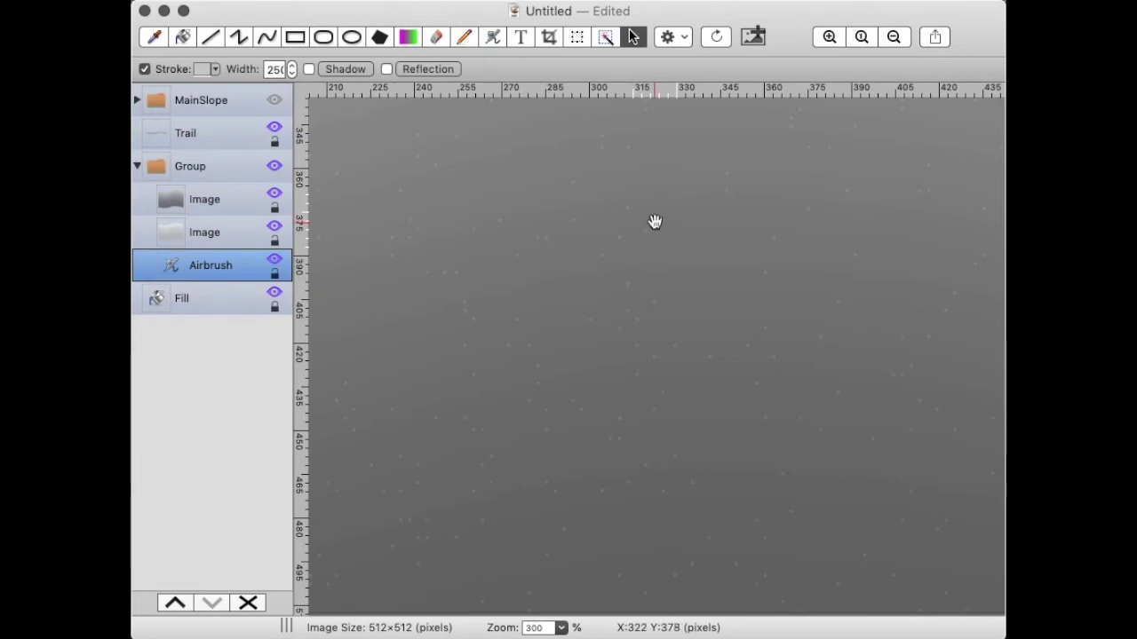
pyautogui.scroll(10, 581, 319)
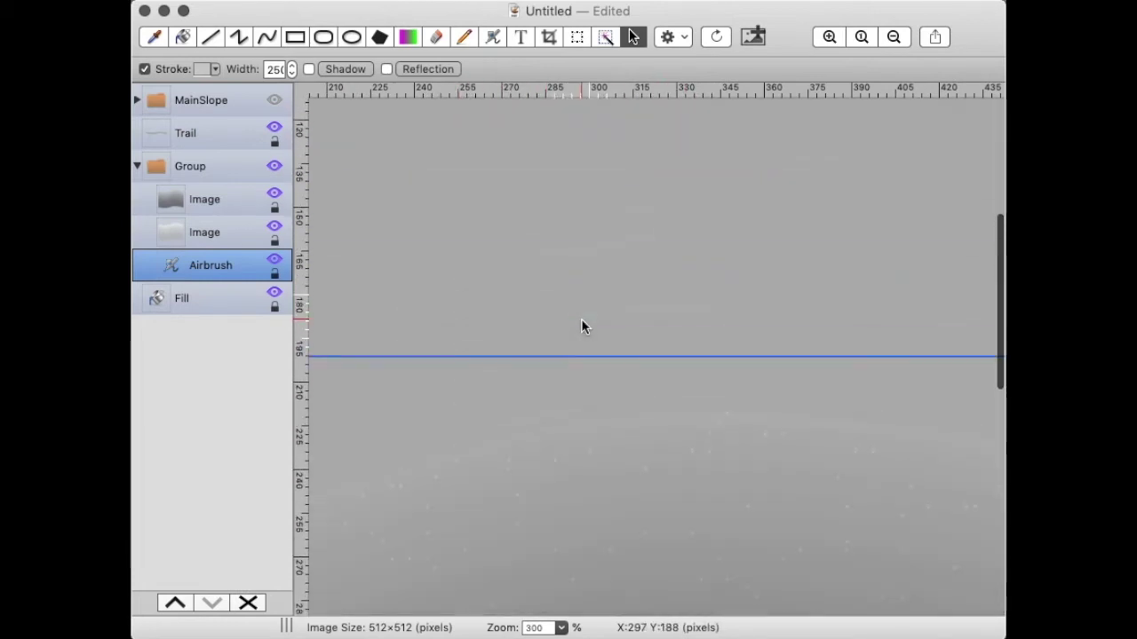
pyautogui.hscroll(-6, 581, 319)
pyautogui.hscroll(15, 582, 319)
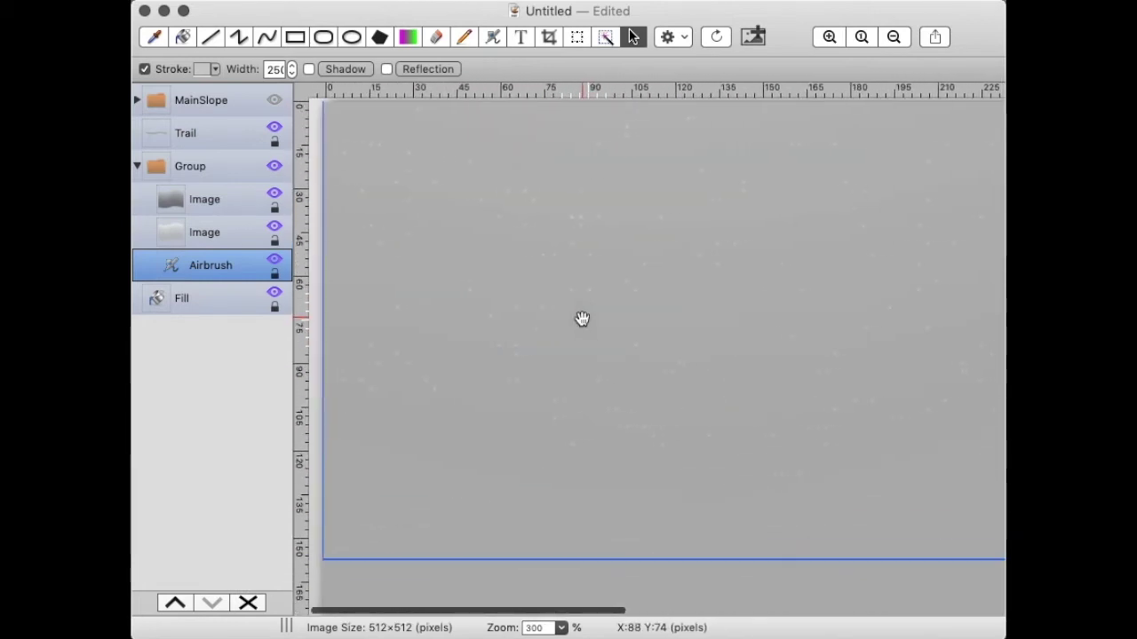
pyautogui.hscroll(-4, 582, 319)
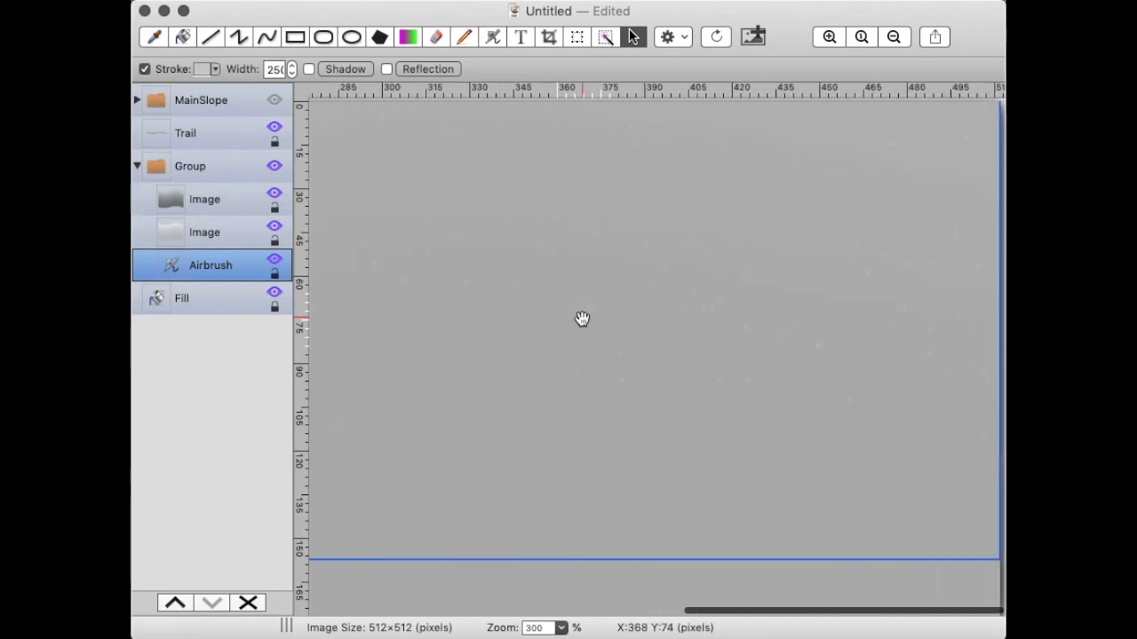
# Check the speckles over the lower slope and readjust the Airbrush layer's stroke color.
pyautogui.scroll(-15, 582, 319)
pyautogui.click(274, 100)
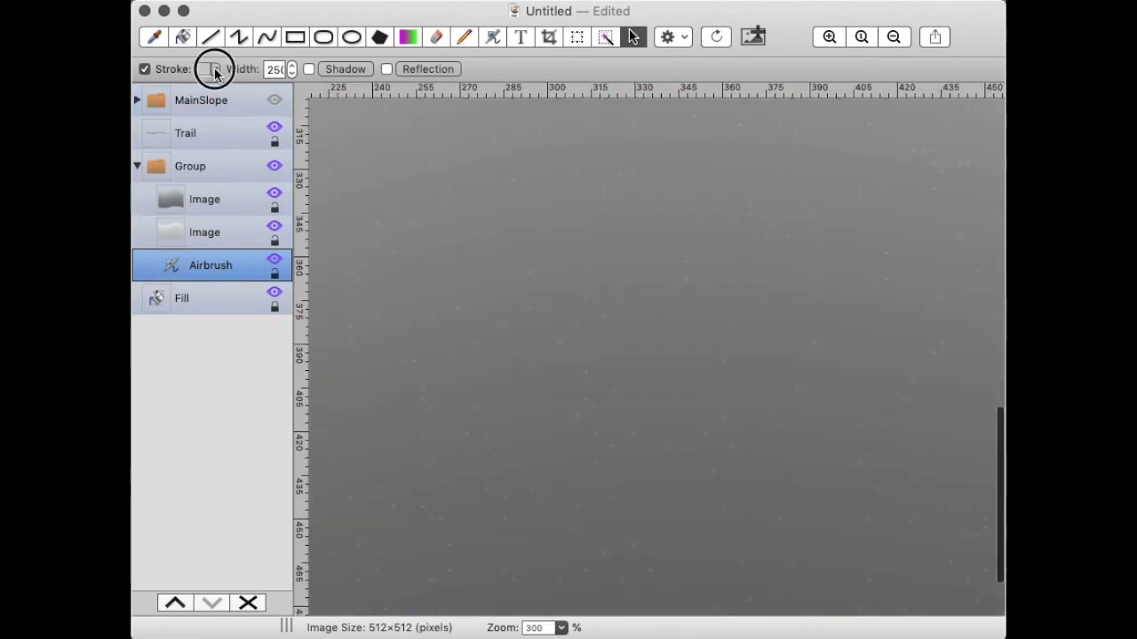
pyautogui.click(214, 69)
pyautogui.click(143, 124)
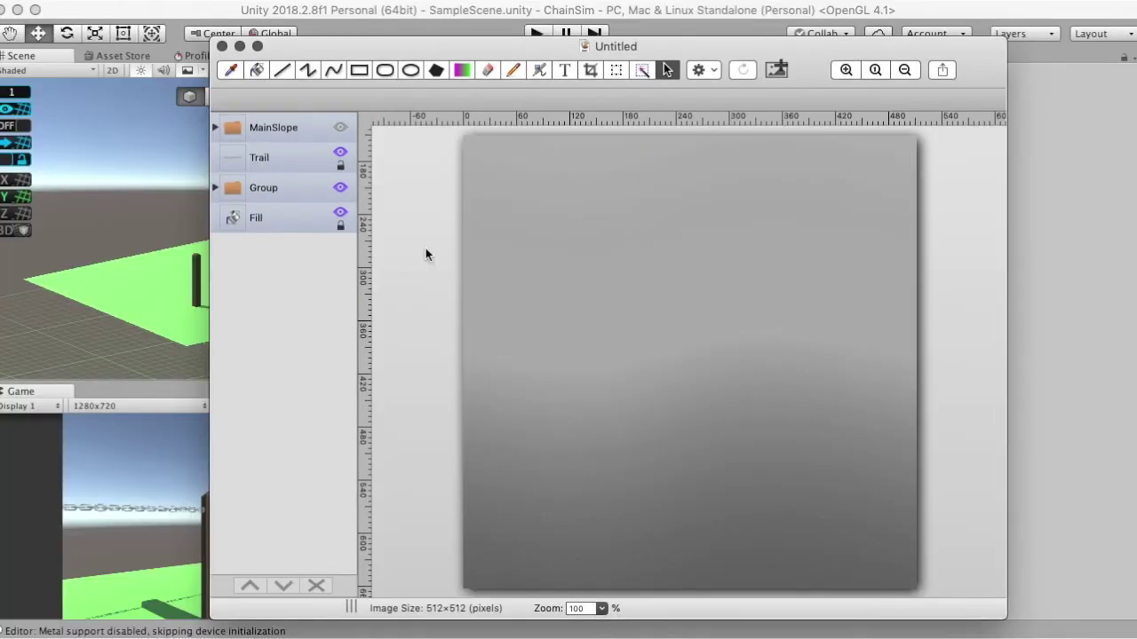
# Close the image document, switch to Unity, and rename the Untitled image asset to ChainSimHeightmap.
pyautogui.click(222, 46)
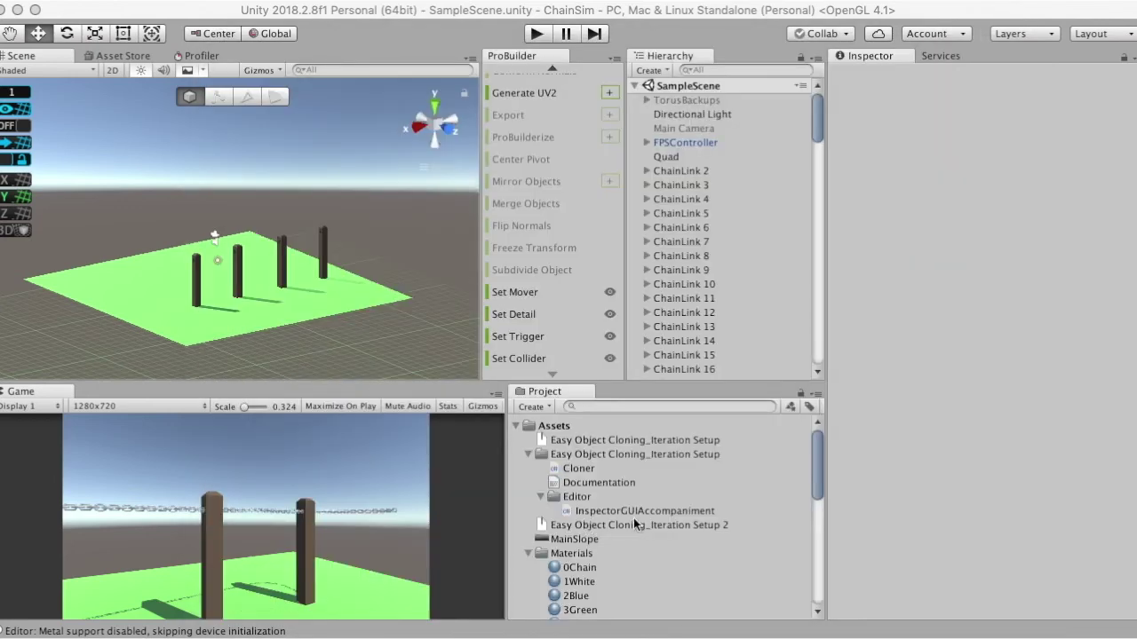
pyautogui.scroll(-10, 625, 519)
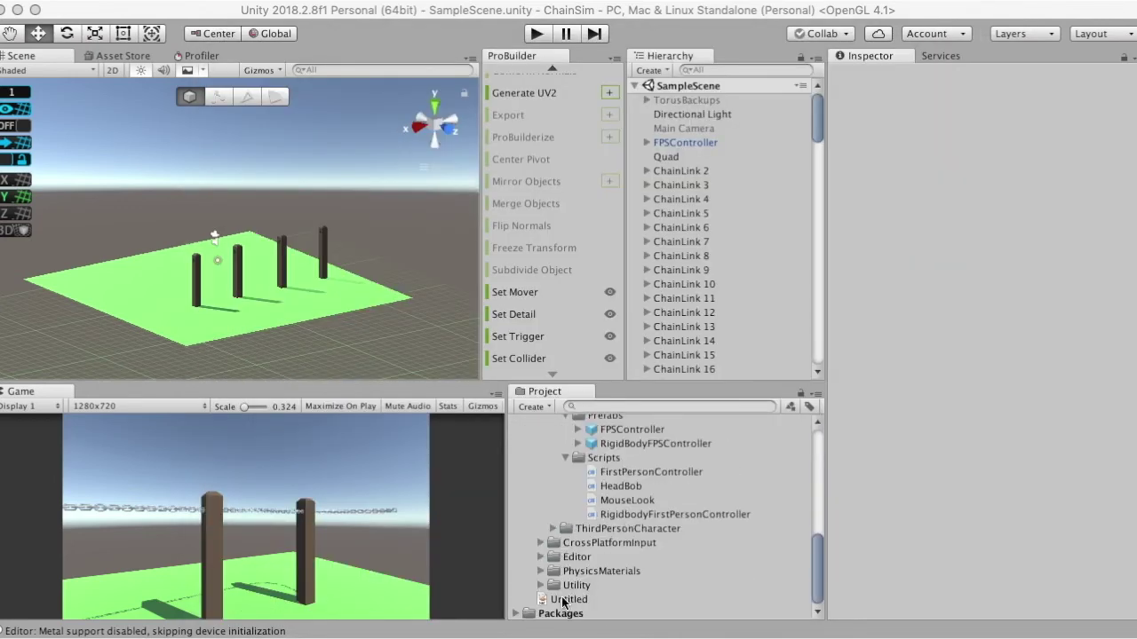
pyautogui.click(554, 601)
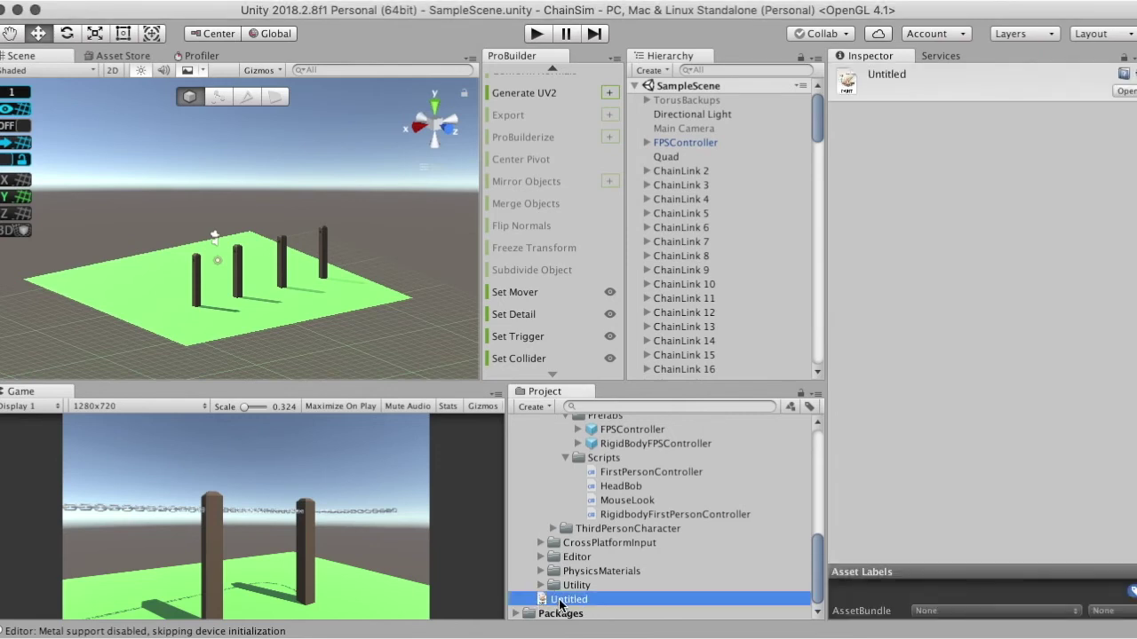
pyautogui.click(559, 604)
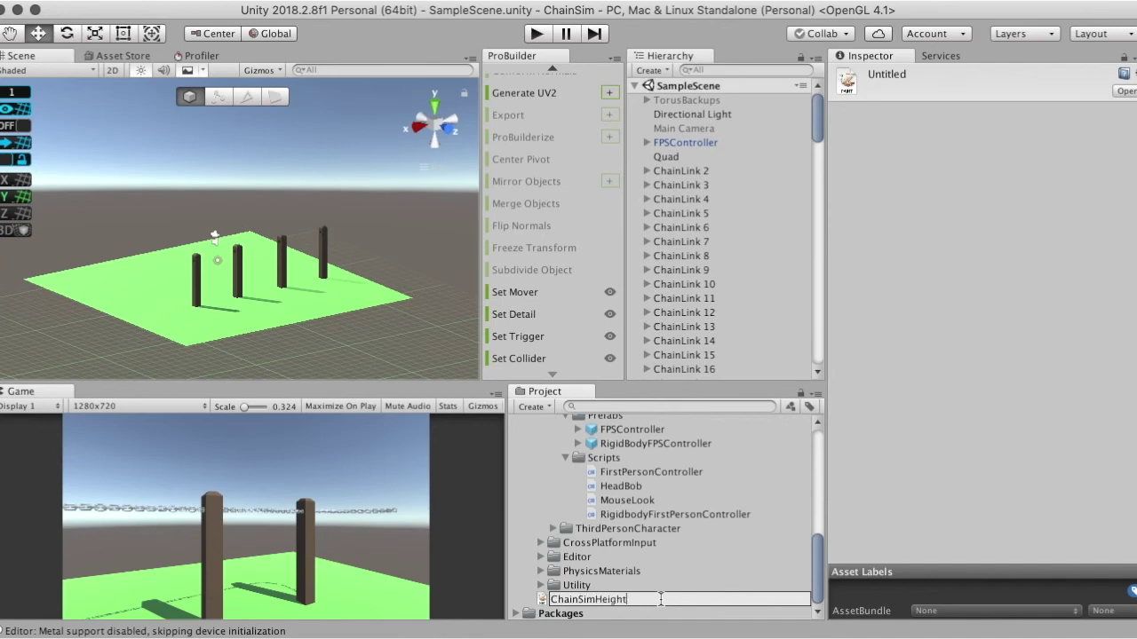
pyautogui.write('ChainSimHeightmap')
pyautogui.press('Return')
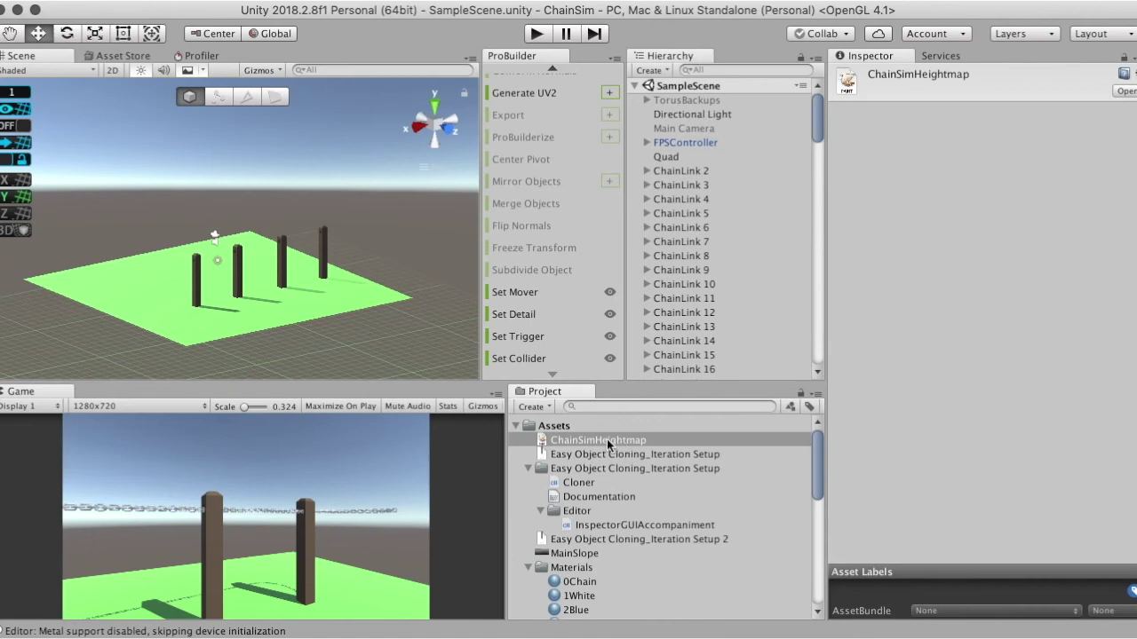
# Create a folder named Images directly under Assets and move the ChainSimHeightmap asset into it.
pyautogui.click(581, 429)
pyautogui.press('BackSpace')
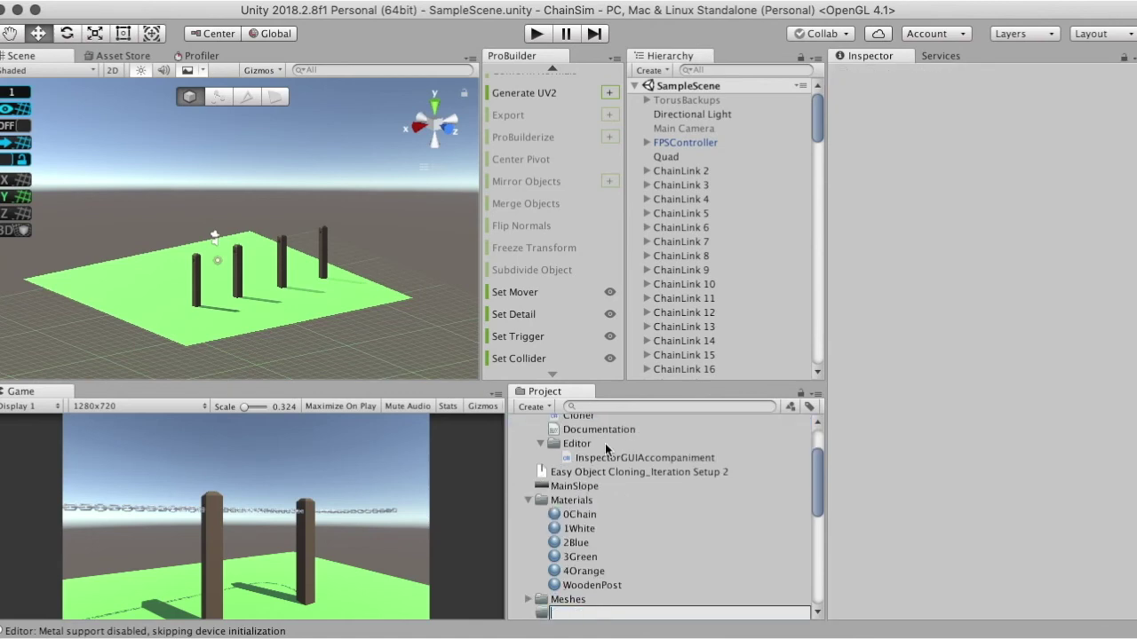
pyautogui.write('Images')
pyautogui.press('Return')
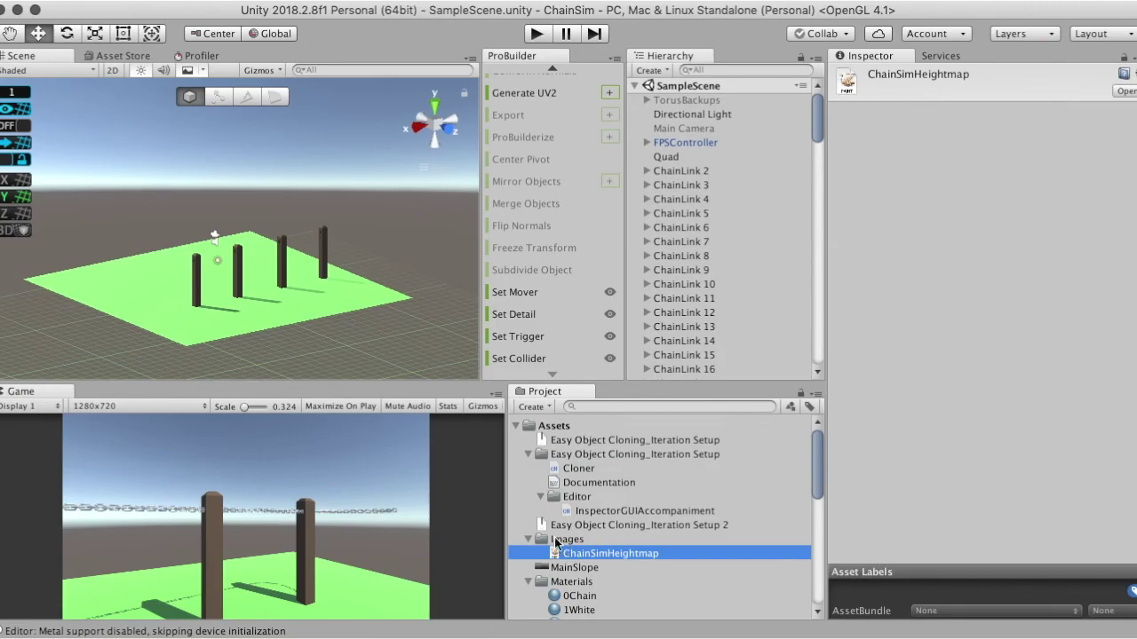